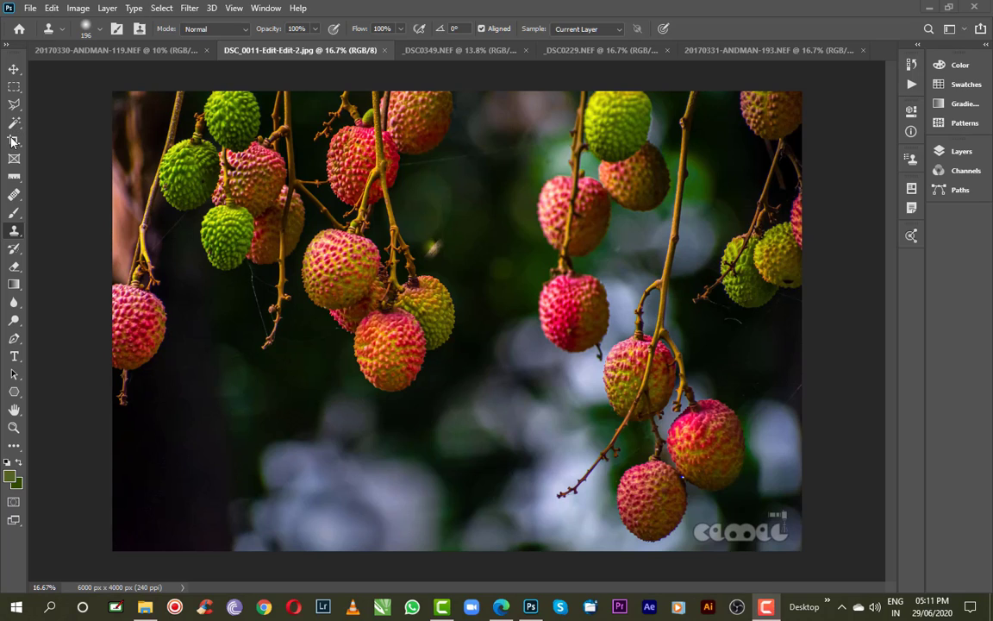
pyautogui.click(14, 198)
pyautogui.rightClick(21, 202)
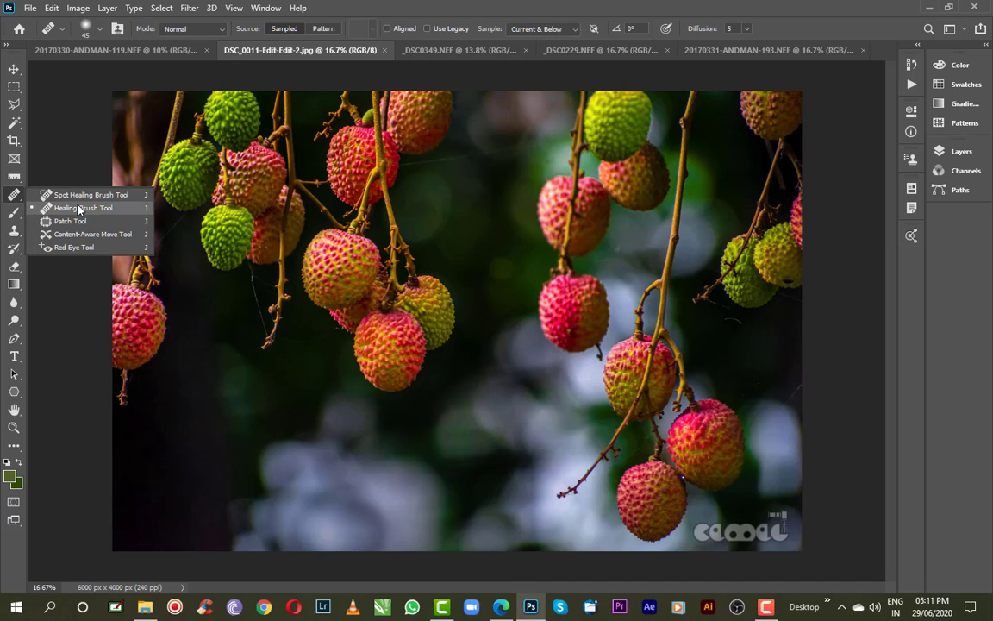
pyautogui.click(19, 201)
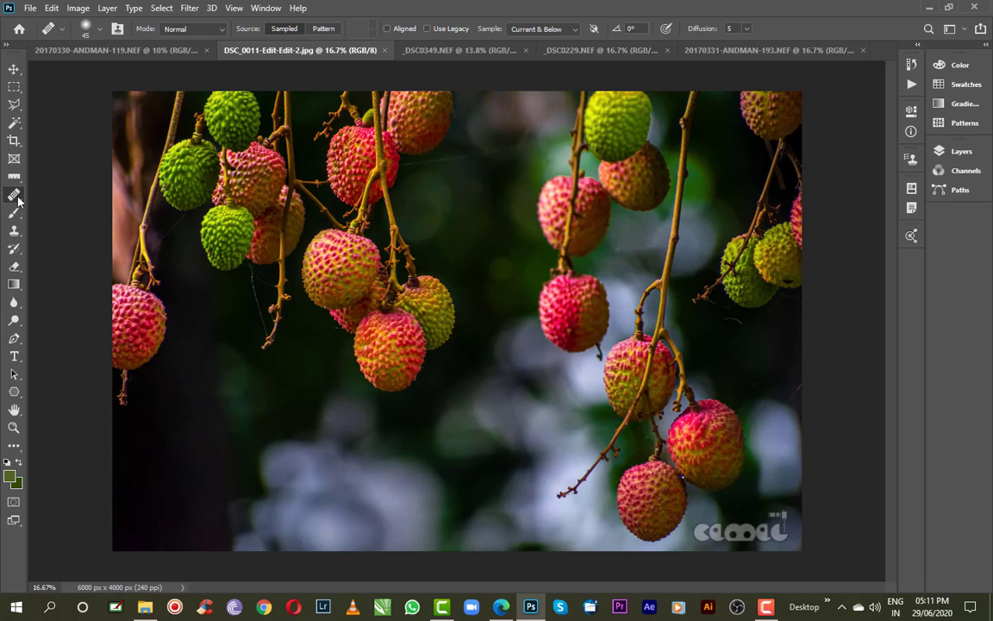
pyautogui.rightClick(18, 201)
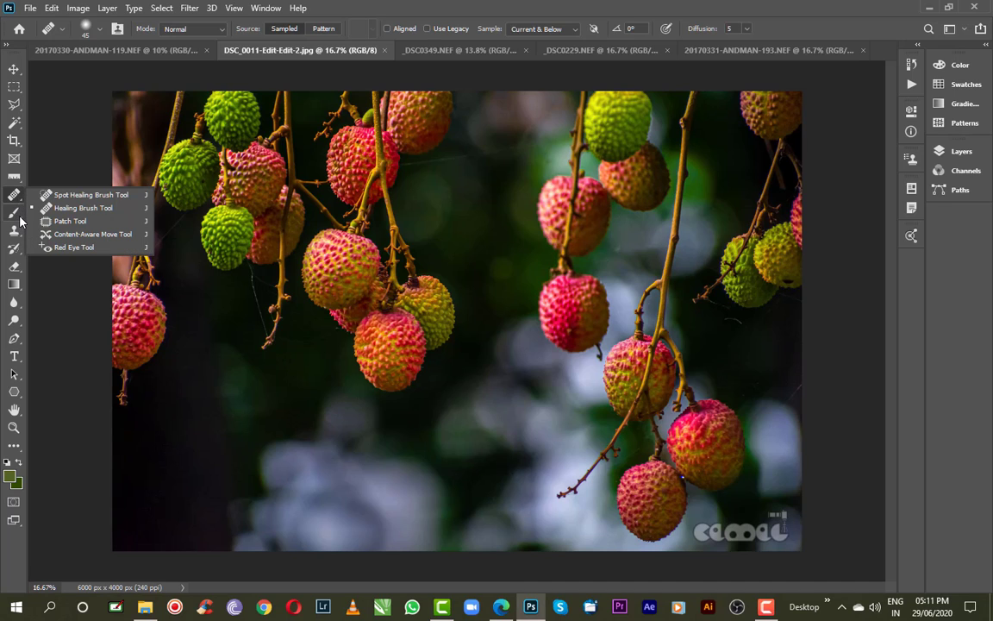
# - Activate the Brush tool and set its size to 149 px
pyautogui.click(19, 216)
pyautogui.rightClick(18, 215)
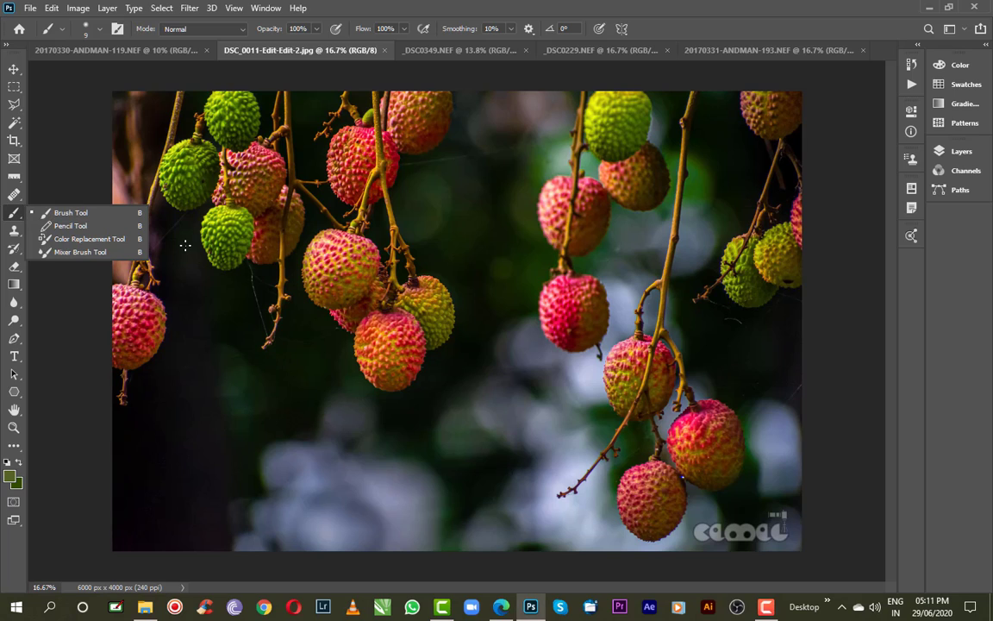
pyautogui.click(74, 214)
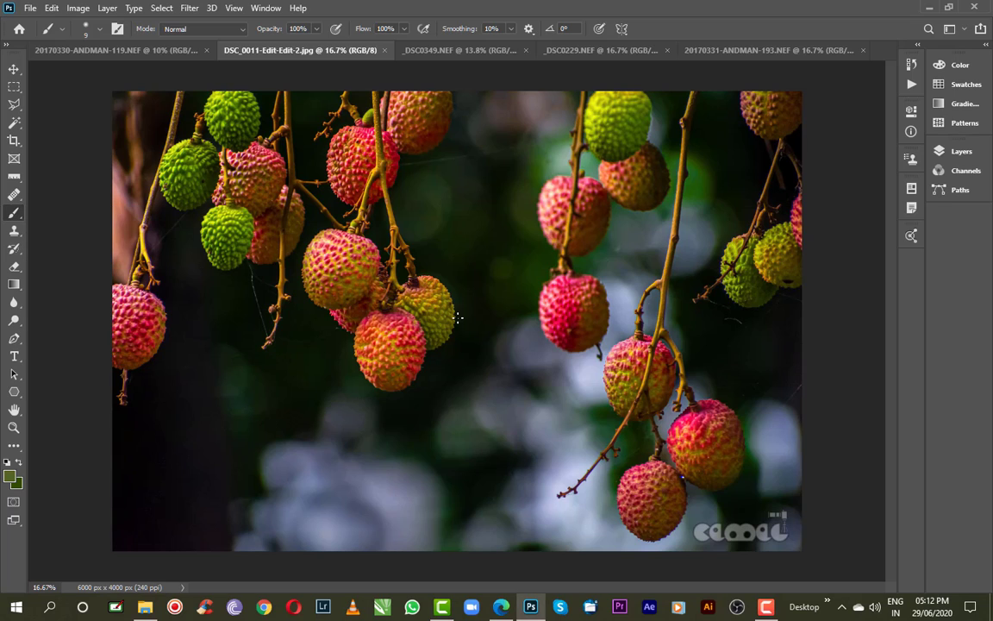
pyautogui.rightClick(481, 255)
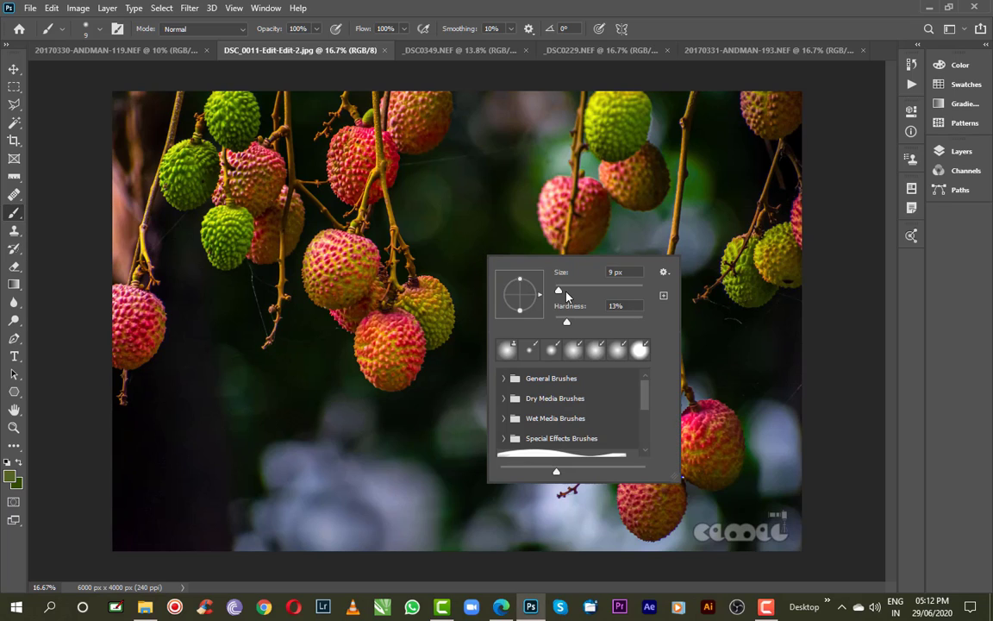
pyautogui.moveTo(560, 290); pyautogui.dragTo(610, 298)
# - Add a new layer and paint olive-green strokes over the photo's lower-left background, the dark centre area and the lowest fruit of the centre-left cluster
pyautogui.click(962, 152)
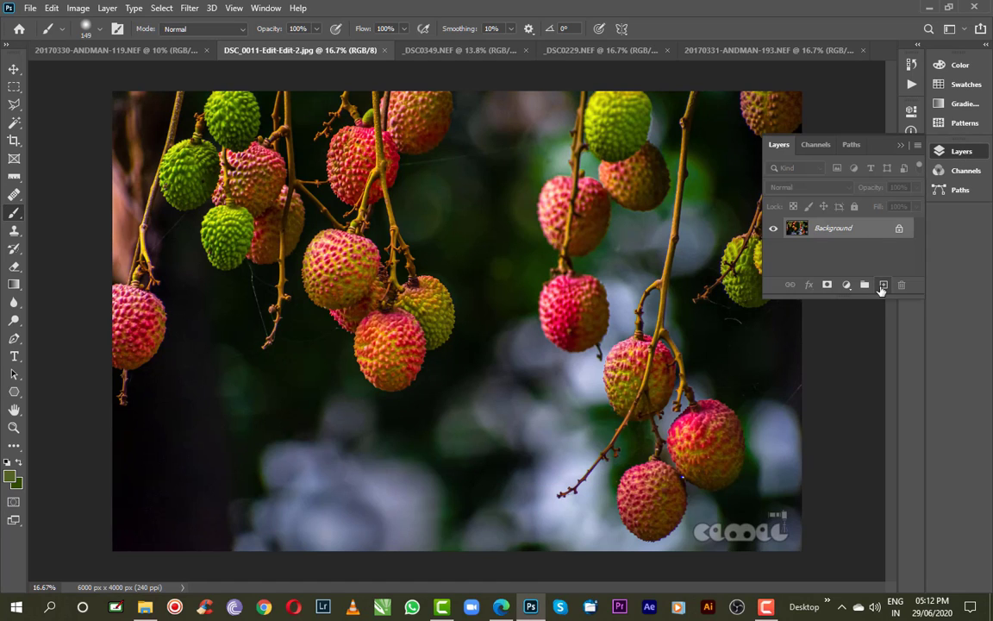
pyautogui.click(884, 285)
pyautogui.moveTo(255, 365)
pyautogui.mouseDown()
pyautogui.moveTo(321, 354)
pyautogui.moveTo(305, 439)
pyautogui.moveTo(377, 438)
pyautogui.moveTo(278, 499)
pyautogui.mouseUp()
pyautogui.click(275, 406)
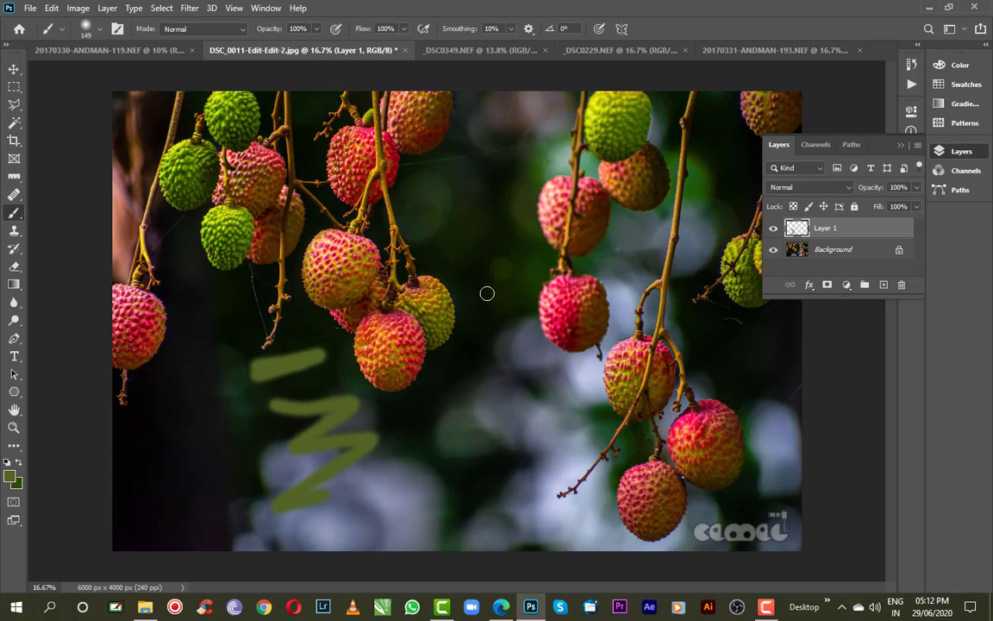
pyautogui.moveTo(506, 252); pyautogui.dragTo(479, 334)
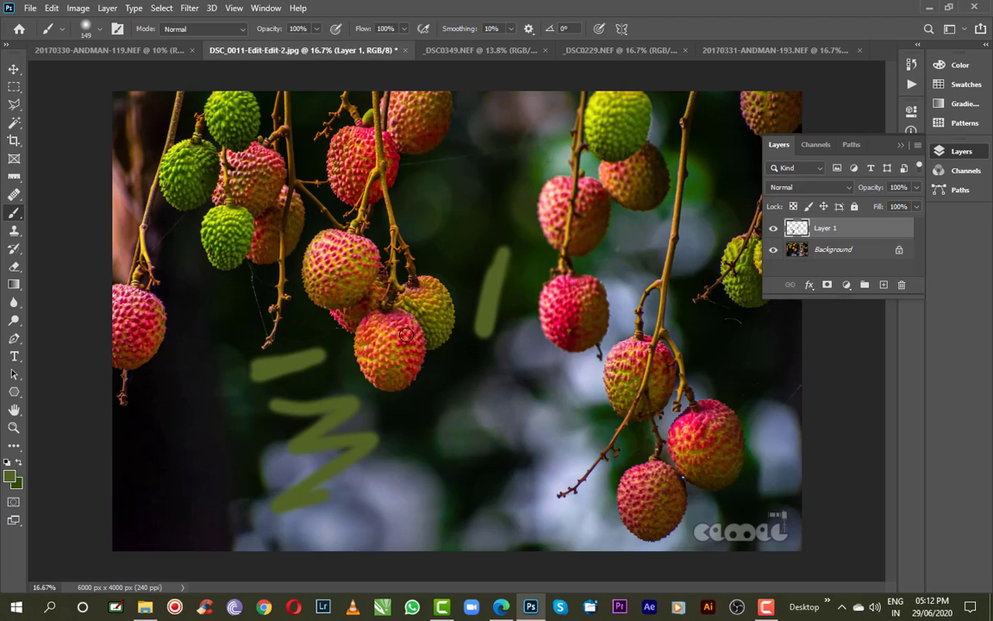
pyautogui.moveTo(410, 326); pyautogui.dragTo(400, 357)
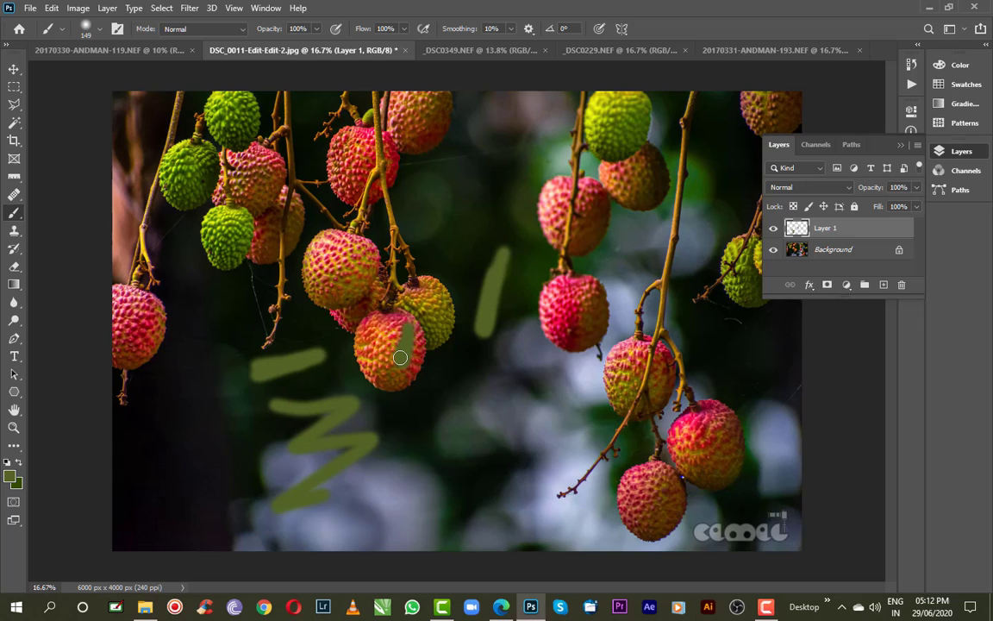
# - Paint a soft stroke at 0% hardness and hard-edged strokes at 98% hardness beside the centre-left fruit cluster
pyautogui.rightClick(461, 252)
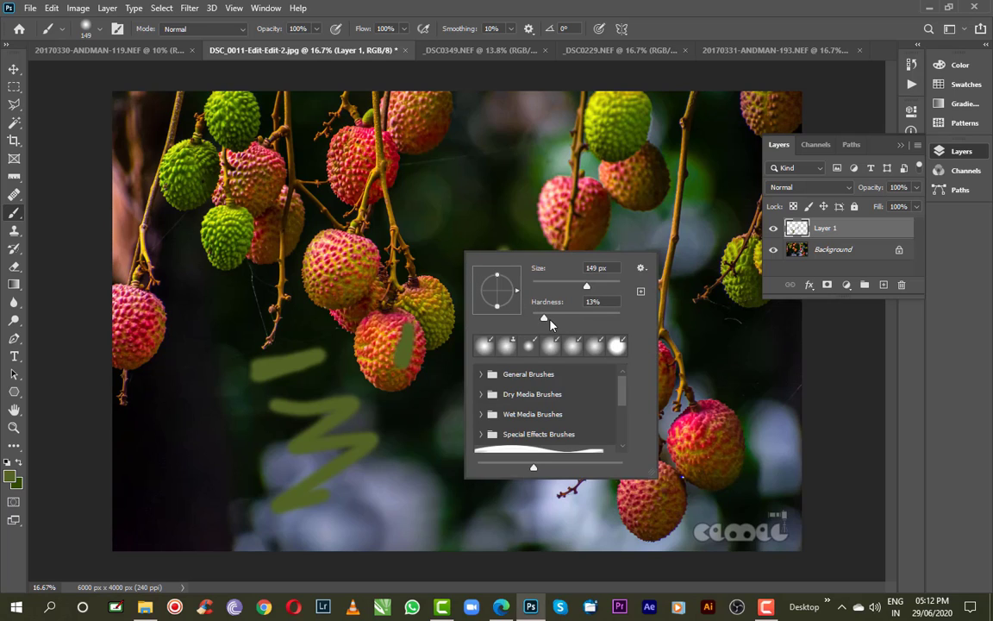
pyautogui.moveTo(493, 168); pyautogui.dragTo(470, 287)
pyautogui.rightClick(509, 312)
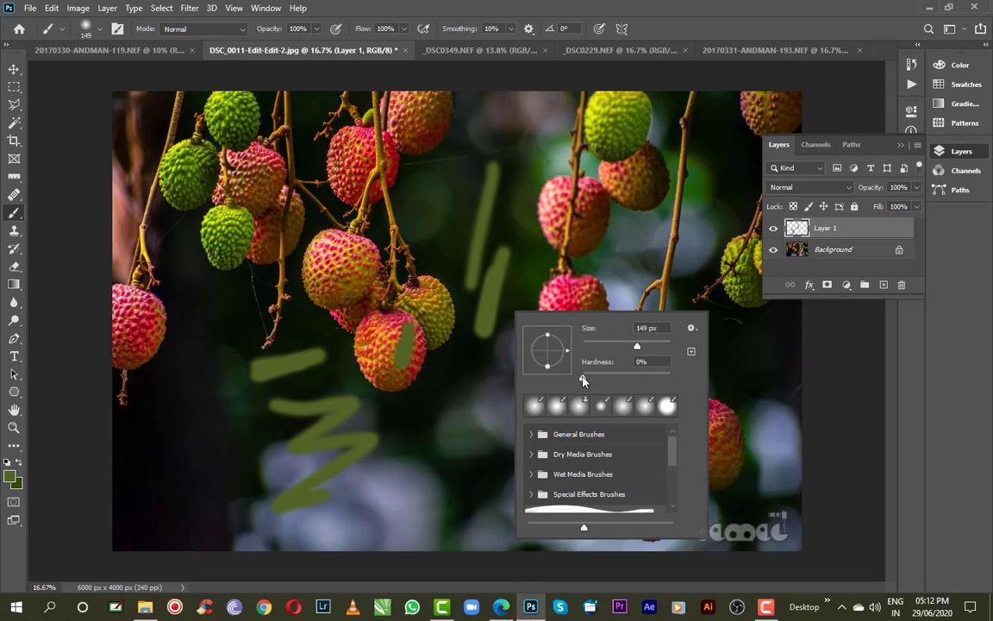
pyautogui.moveTo(583, 379); pyautogui.dragTo(675, 379)
pyautogui.moveTo(449, 252); pyautogui.dragTo(437, 322)
pyautogui.moveTo(455, 219); pyautogui.dragTo(441, 272)
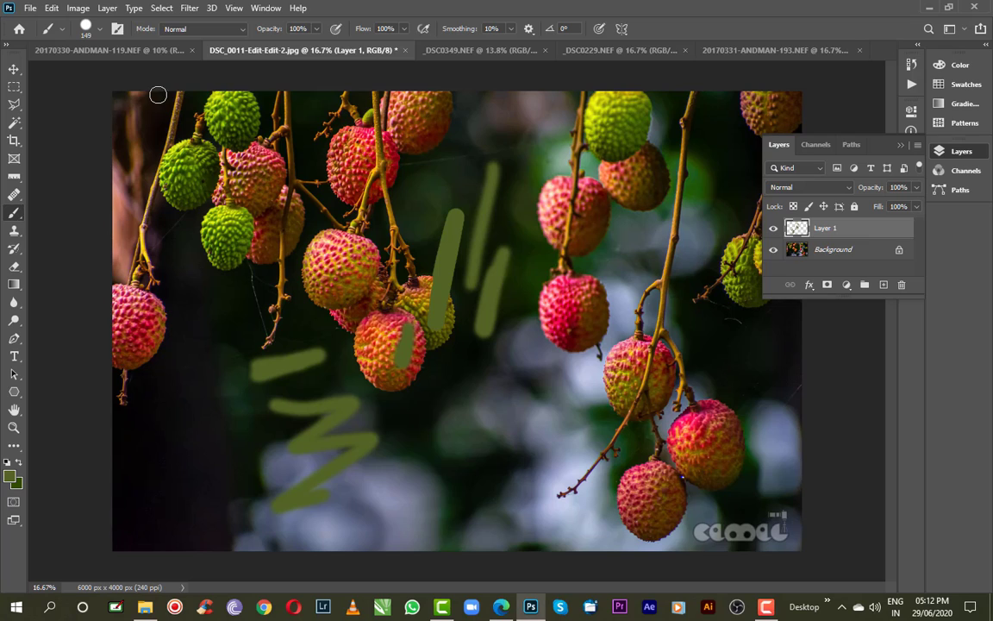
# - Examine the blending modes offered for the Brush tool, the Clone Stamp tool and the new layer
pyautogui.click(234, 30)
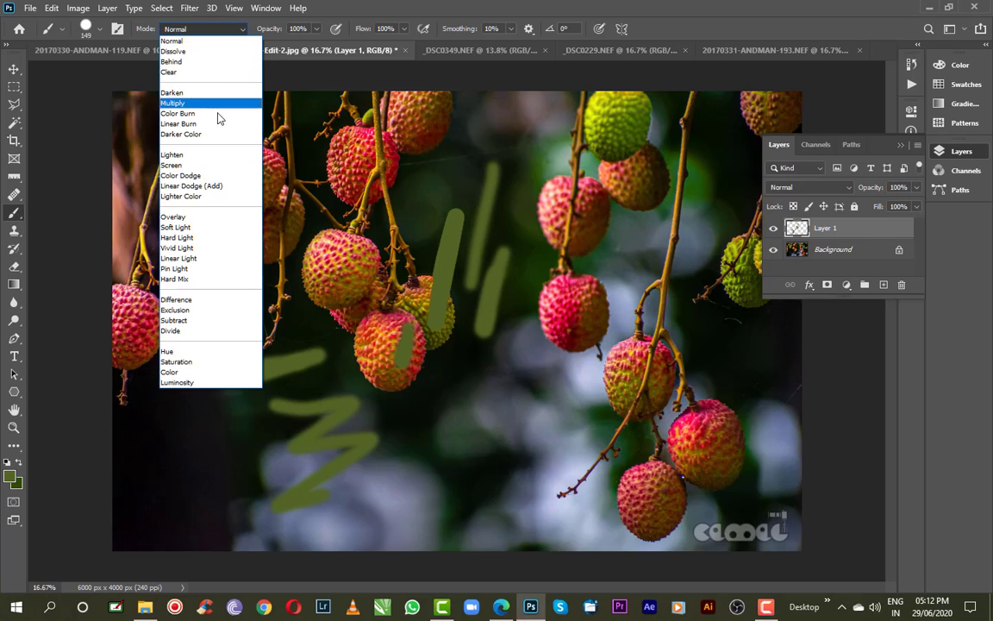
pyautogui.click(15, 235)
pyautogui.click(14, 233)
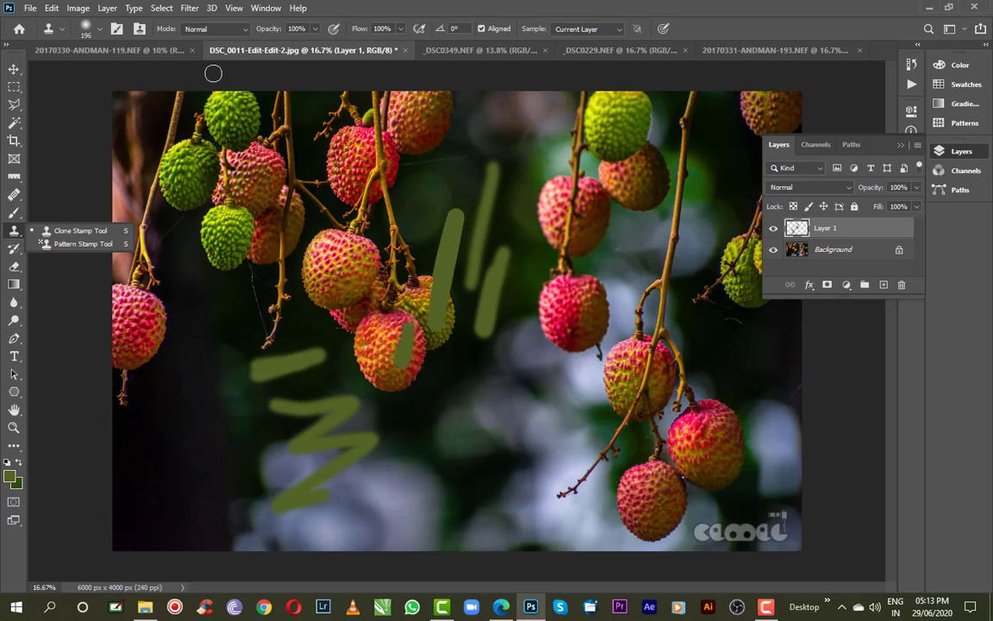
pyautogui.click(241, 31)
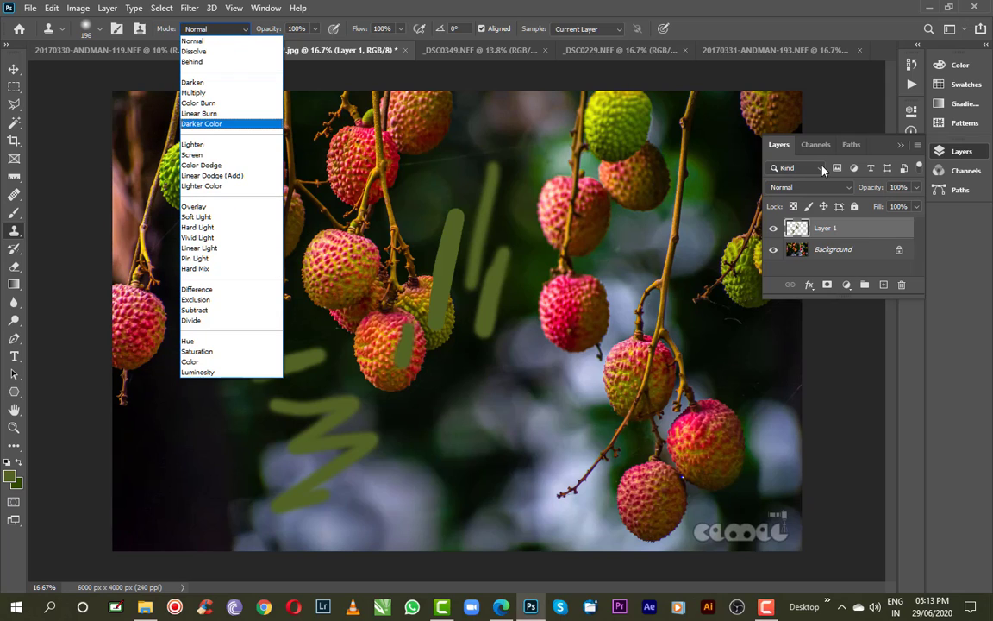
pyautogui.click(850, 190)
pyautogui.click(850, 189)
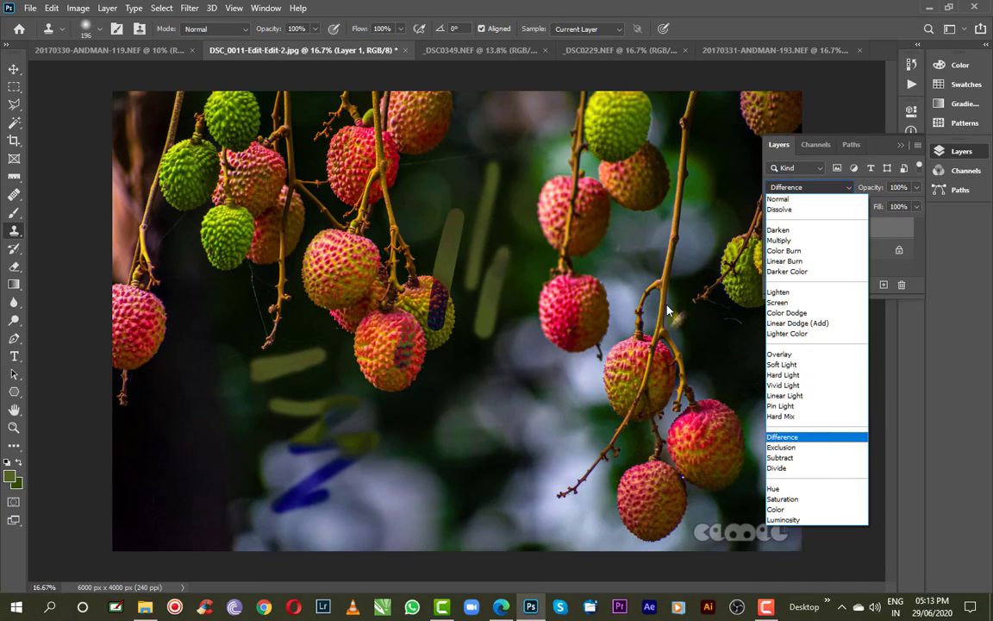
pyautogui.press('Escape')
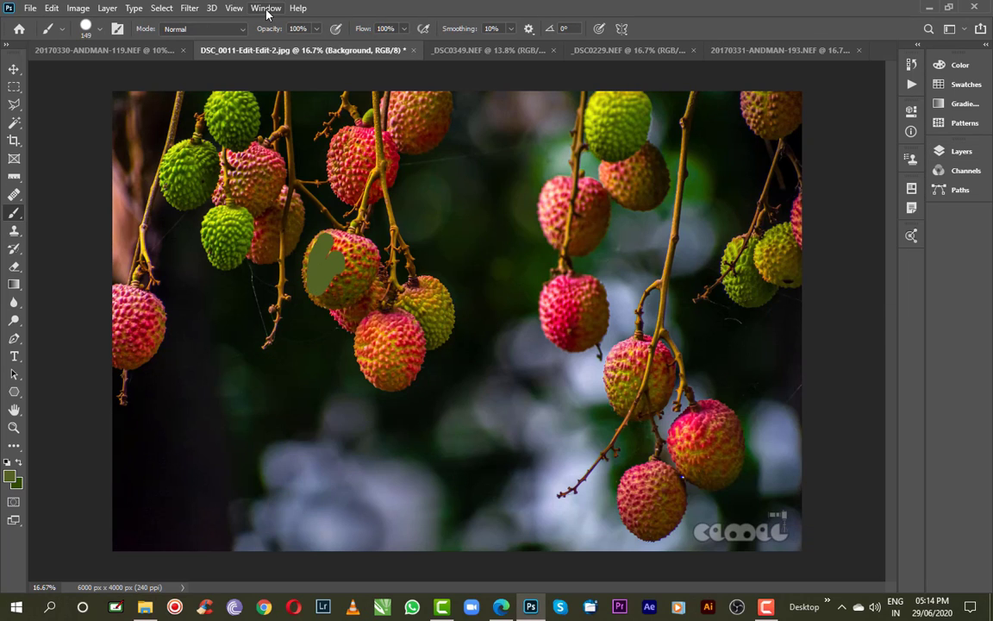
# - Examine the brush presets and the Brush Tip Shape settings
pyautogui.click(267, 8)
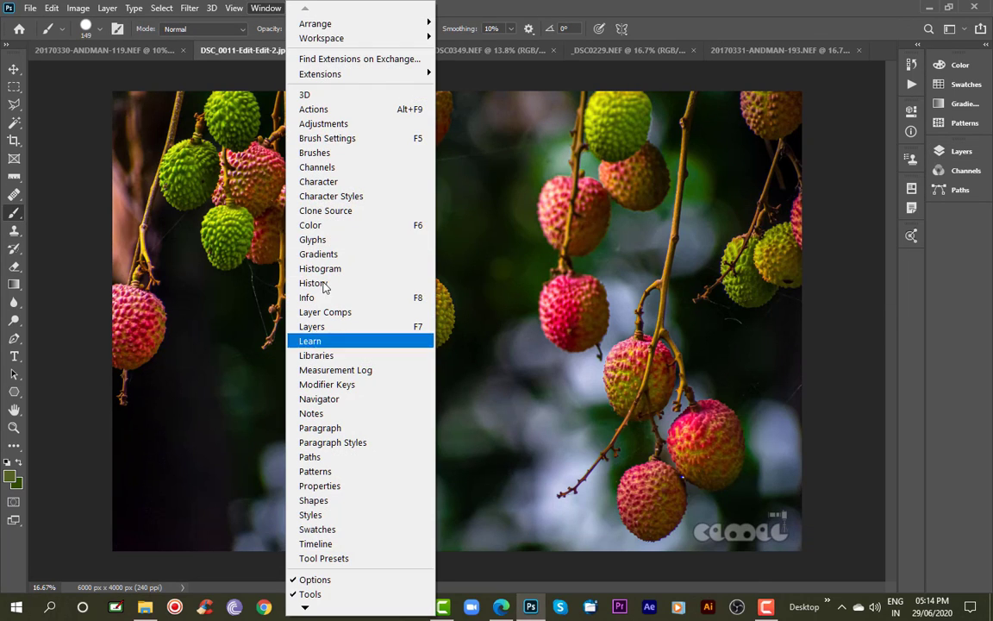
pyautogui.click(316, 154)
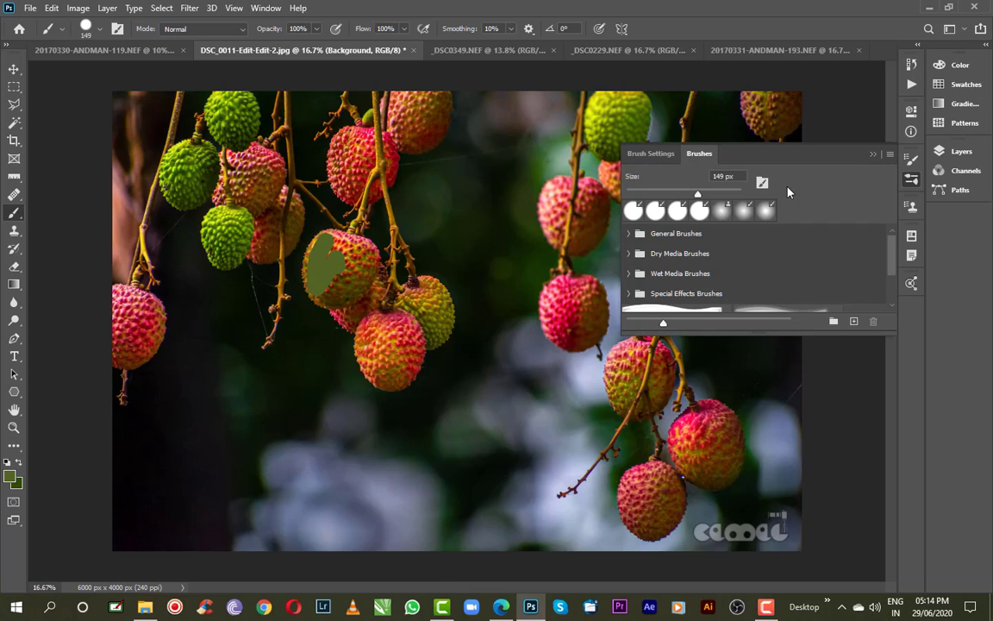
pyautogui.click(655, 155)
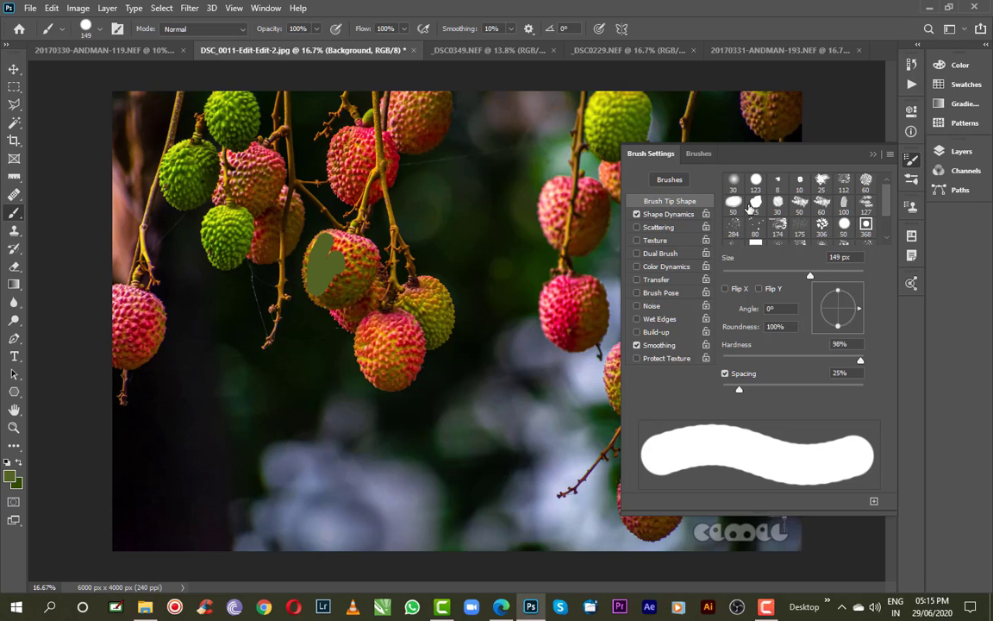
pyautogui.click(871, 158)
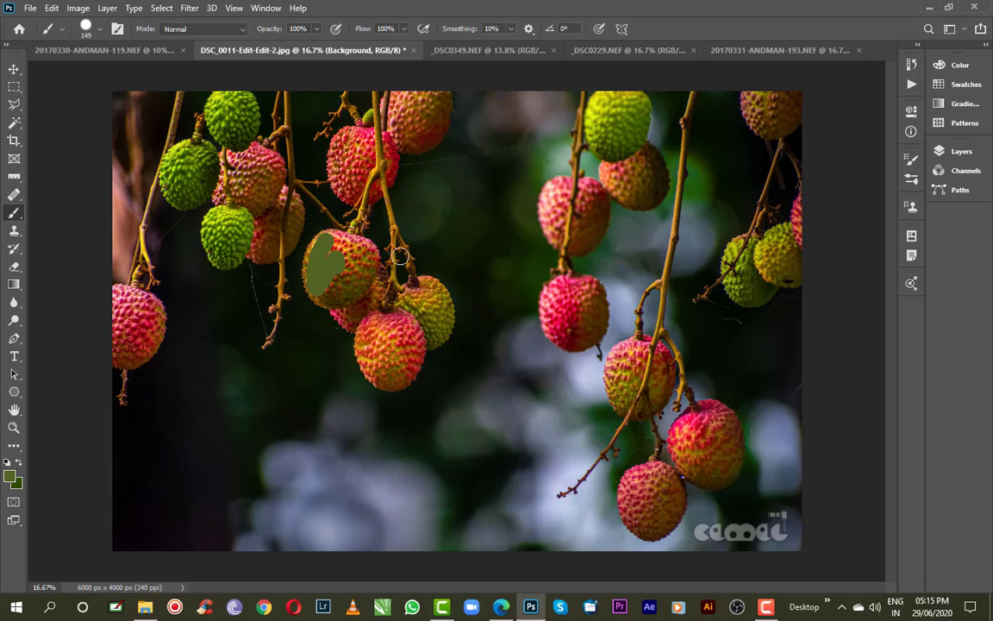
# - Paint a short vertical green stroke with the Brush tool in the photo's dark centre background and open the brush size and hardness options
pyautogui.rightClick(18, 215)
pyautogui.click(71, 212)
pyautogui.moveTo(466, 192); pyautogui.dragTo(470, 259)
pyautogui.rightClick(474, 260)
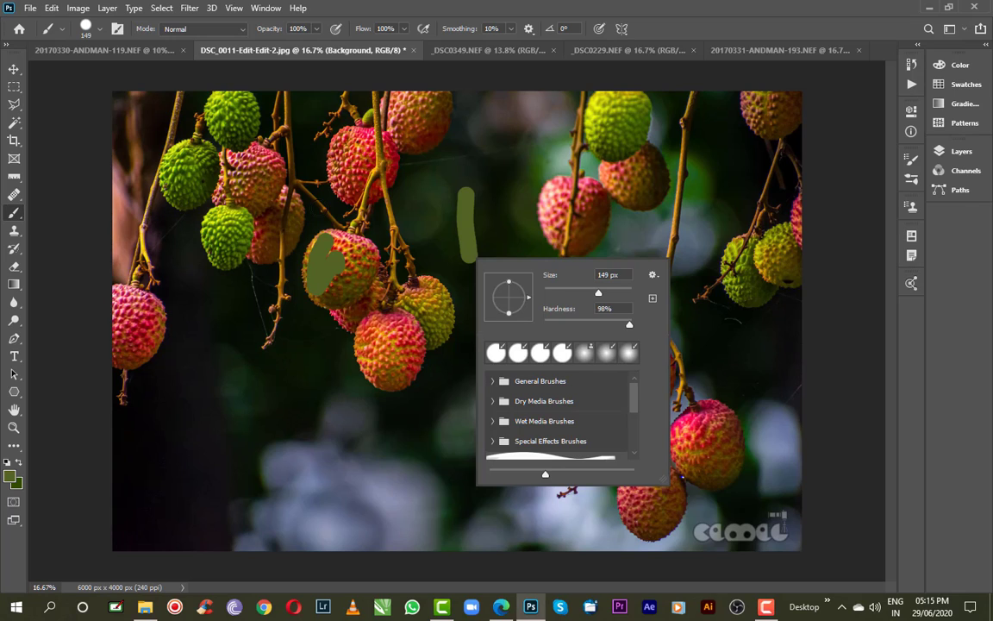
# - Activate the Clone Stamp tool
pyautogui.click(18, 233)
pyautogui.rightClick(17, 233)
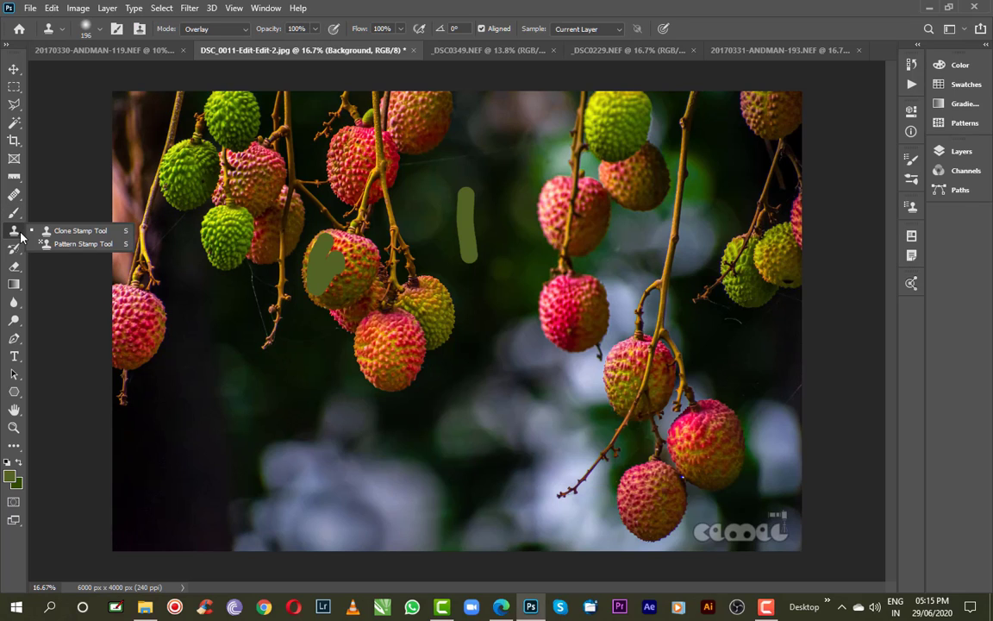
pyautogui.click(69, 231)
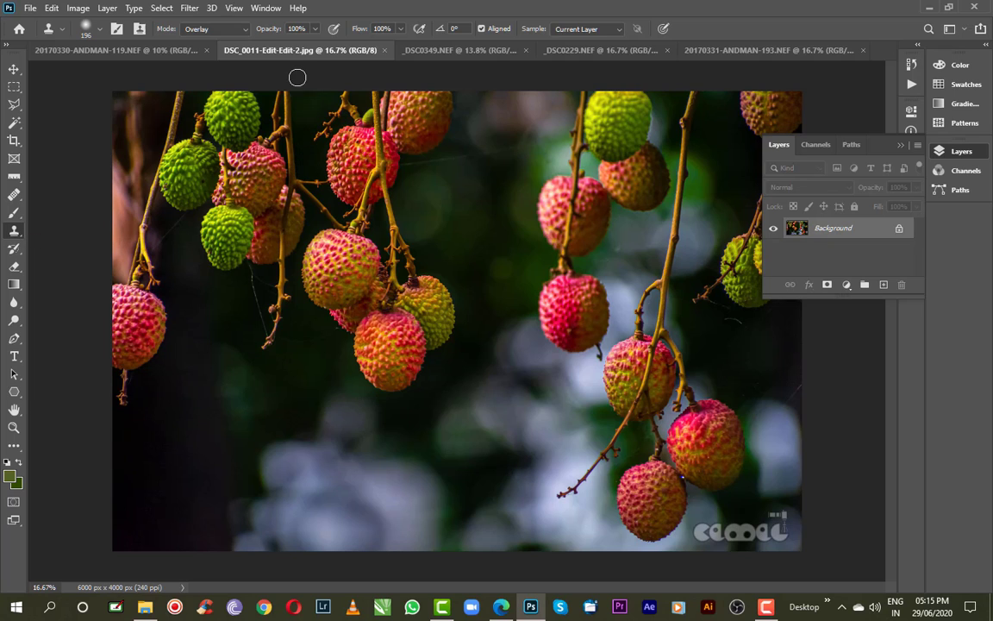
# - Display the Clone Source settings, collapse the layer list and place the settings over the photo's right side
pyautogui.click(263, 9)
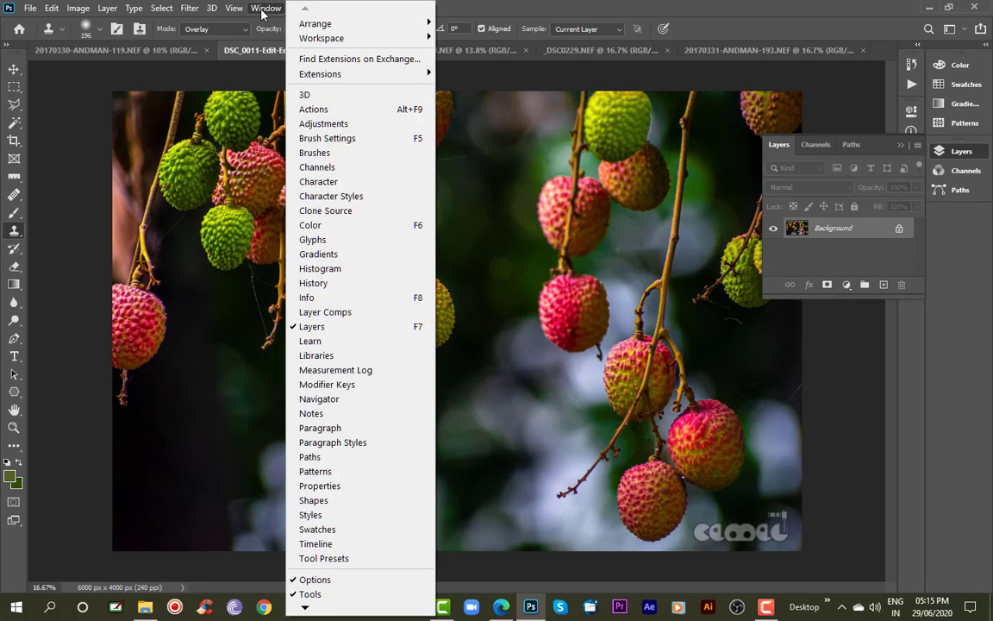
pyautogui.click(345, 210)
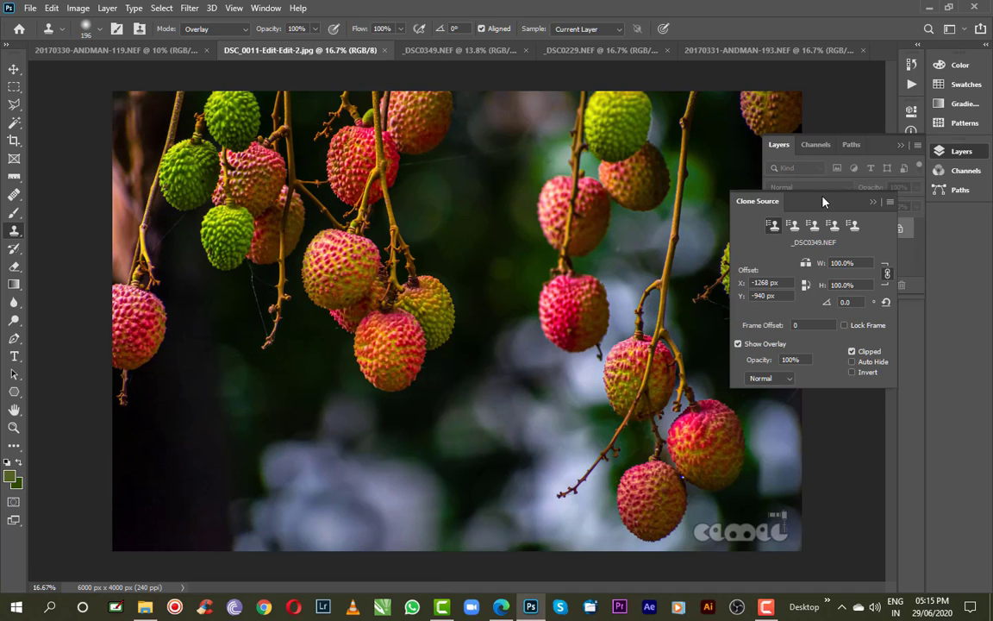
pyautogui.moveTo(823, 202); pyautogui.dragTo(832, 272)
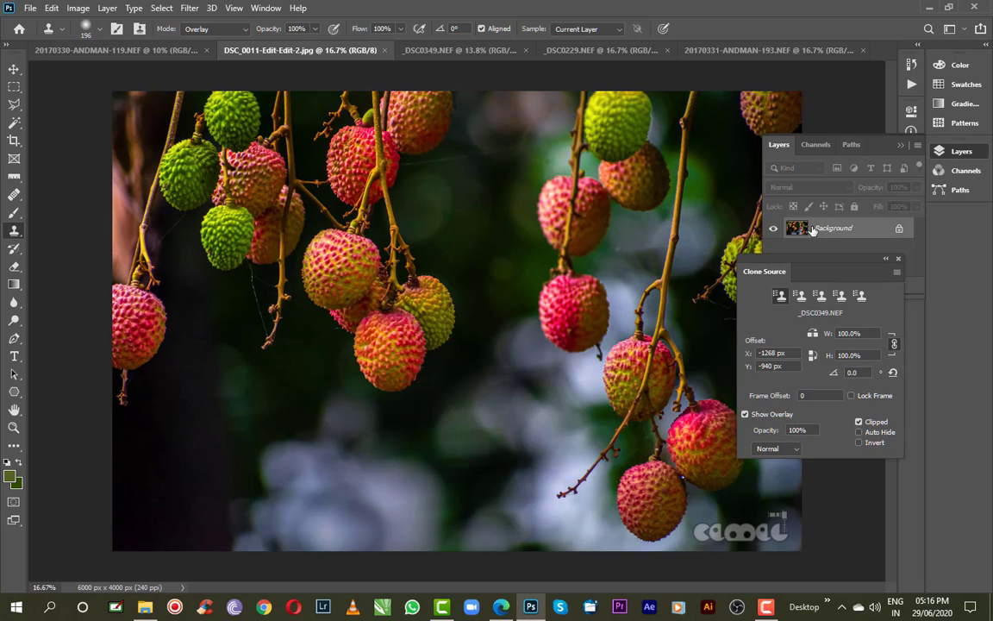
pyautogui.click(901, 147)
pyautogui.moveTo(806, 272)
pyautogui.mouseDown()
pyautogui.moveTo(798, 216)
pyautogui.moveTo(778, 184)
pyautogui.mouseUp()
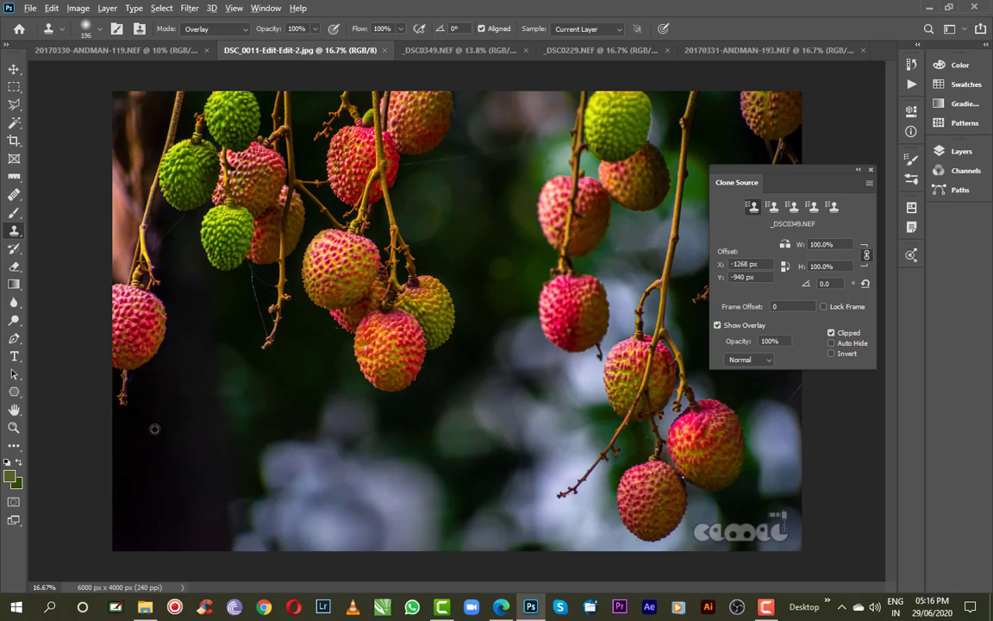
# - Sample the dark background below the leftmost fruit, set the Clone Stamp size to 385 px and clone over the fruit's lower stem and edge
pyautogui.keyDown('alt'); pyautogui.click(154, 428); pyautogui.keyUp('alt')
pyautogui.rightClick(188, 381)
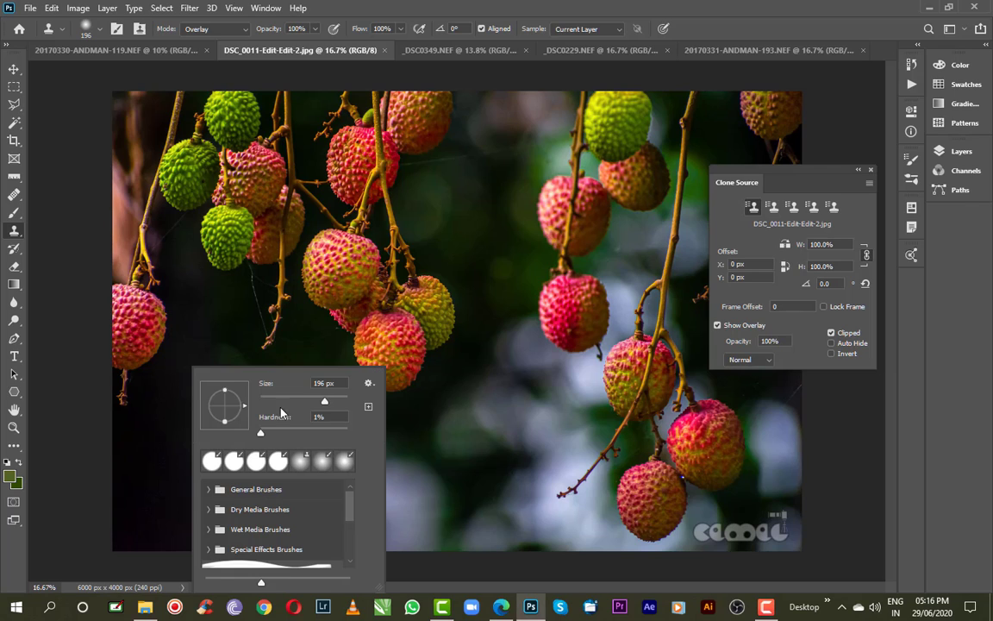
pyautogui.moveTo(331, 402); pyautogui.dragTo(334, 402)
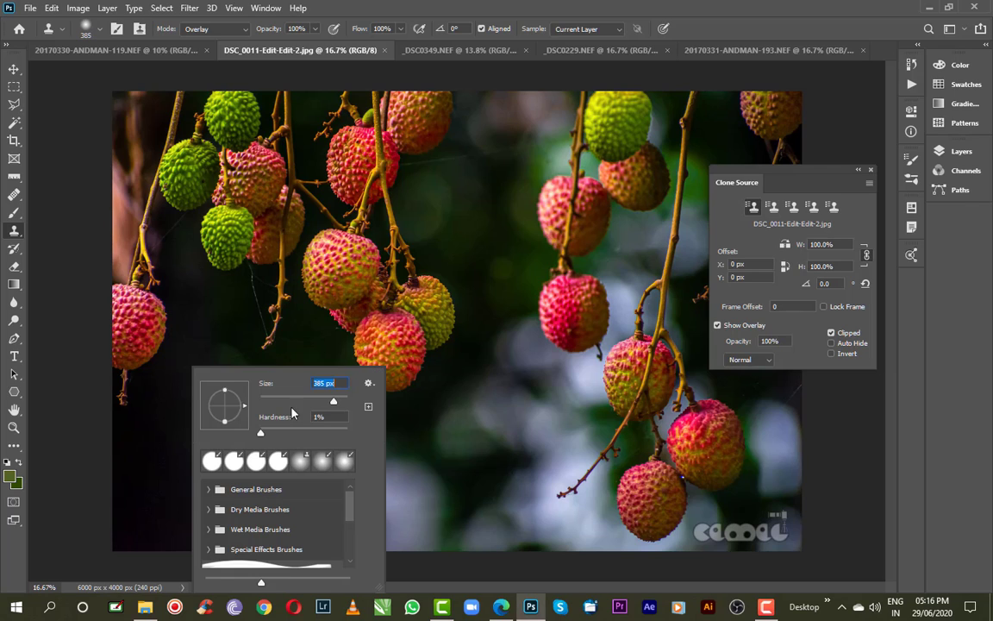
pyautogui.moveTo(124, 391); pyautogui.dragTo(124, 374)
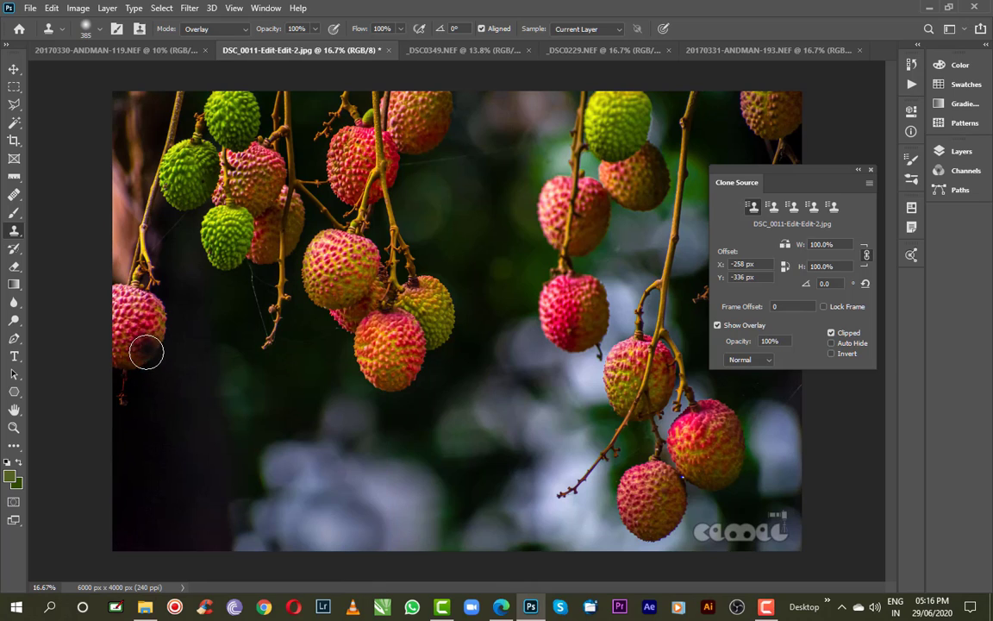
# - Set the Clone Stamp mode to Normal and cover the leftmost fruit with dark background, resampling the area around it between strokes
pyautogui.click(245, 30)
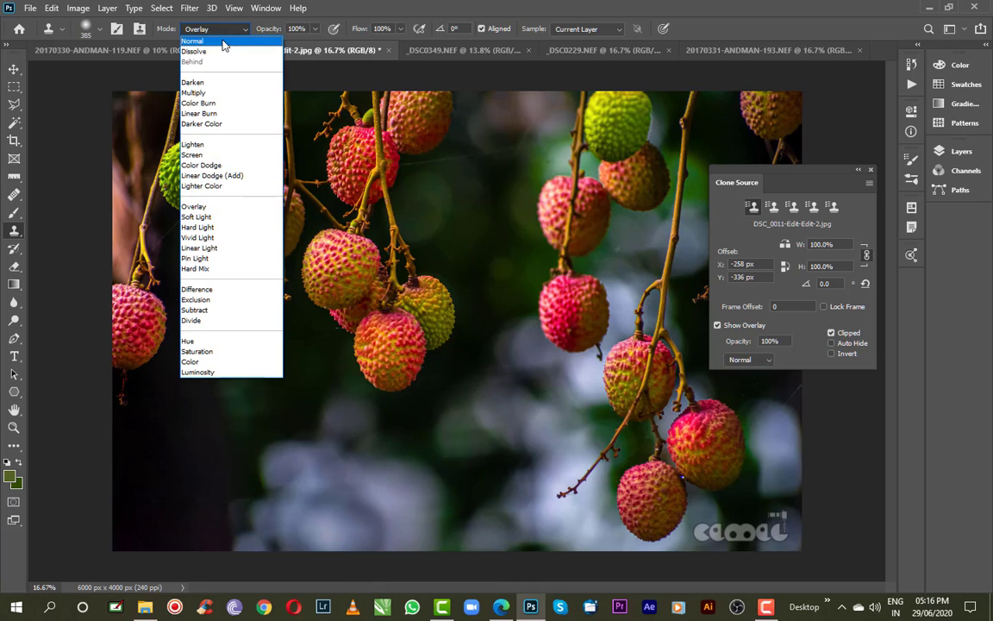
pyautogui.click(207, 36)
pyautogui.moveTo(124, 397)
pyautogui.mouseDown()
pyautogui.moveTo(128, 361)
pyautogui.moveTo(156, 330)
pyautogui.moveTo(133, 355)
pyautogui.moveTo(144, 322)
pyautogui.moveTo(126, 330)
pyautogui.moveTo(125, 295)
pyautogui.moveTo(111, 327)
pyautogui.moveTo(164, 333)
pyautogui.mouseUp()
pyautogui.keyDown('alt'); pyautogui.click(163, 338); pyautogui.keyUp('alt')
pyautogui.moveTo(147, 296); pyautogui.dragTo(157, 239)
pyautogui.keyDown('alt'); pyautogui.click(133, 347); pyautogui.keyUp('alt')
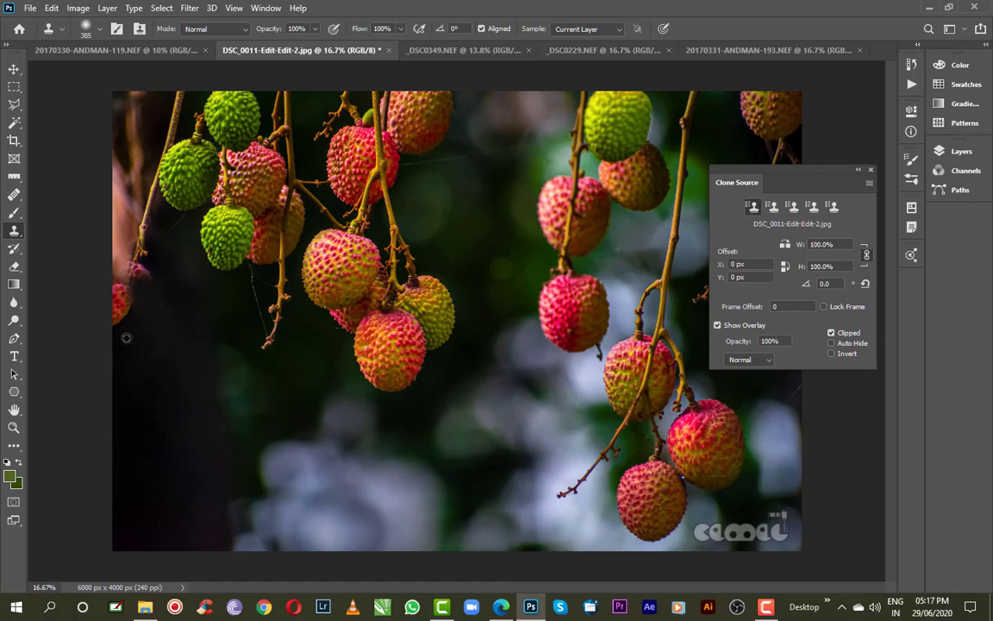
pyautogui.moveTo(124, 296); pyautogui.dragTo(120, 277)
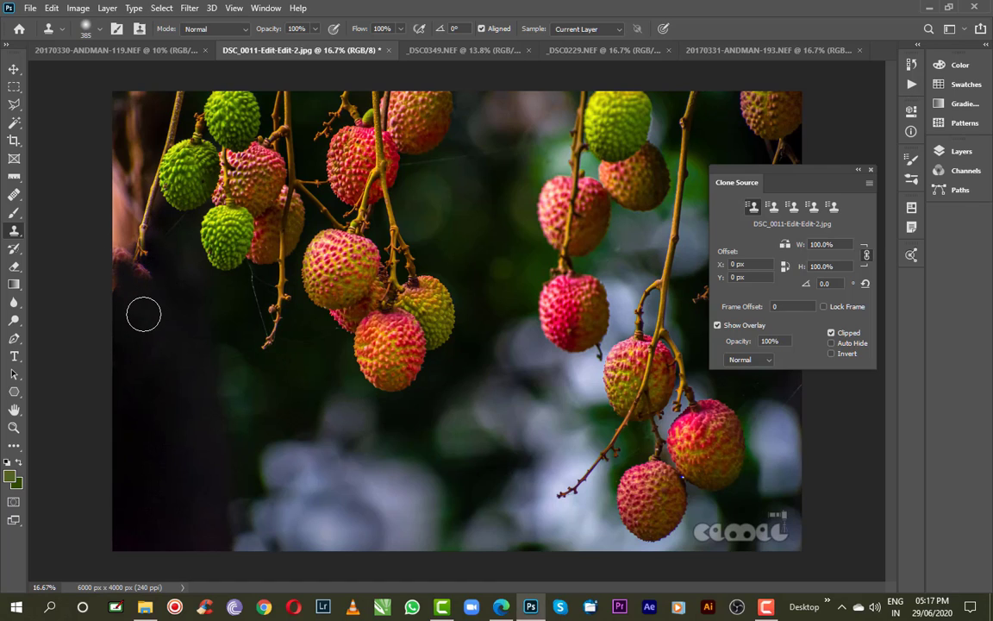
# - Sample the dark background beside the removed fruit and clone it over the remaining bright areas along the photo's left edge
pyautogui.keyDown('alt'); pyautogui.click(144, 320); pyautogui.keyUp('alt')
pyautogui.moveTo(142, 294)
pyautogui.mouseDown()
pyautogui.moveTo(137, 222)
pyautogui.moveTo(129, 236)
pyautogui.mouseUp()
pyautogui.keyDown('alt'); pyautogui.click(145, 341); pyautogui.keyUp('alt')
pyautogui.moveTo(120, 309)
pyautogui.mouseDown()
pyautogui.moveTo(135, 225)
pyautogui.moveTo(117, 267)
pyautogui.moveTo(110, 211)
pyautogui.moveTo(117, 227)
pyautogui.moveTo(131, 104)
pyautogui.moveTo(104, 103)
pyautogui.moveTo(123, 128)
pyautogui.moveTo(96, 99)
pyautogui.mouseUp()
pyautogui.keyDown('alt'); pyautogui.click(119, 240); pyautogui.keyUp('alt')
pyautogui.keyDown('alt'); pyautogui.click(127, 246); pyautogui.keyUp('alt')
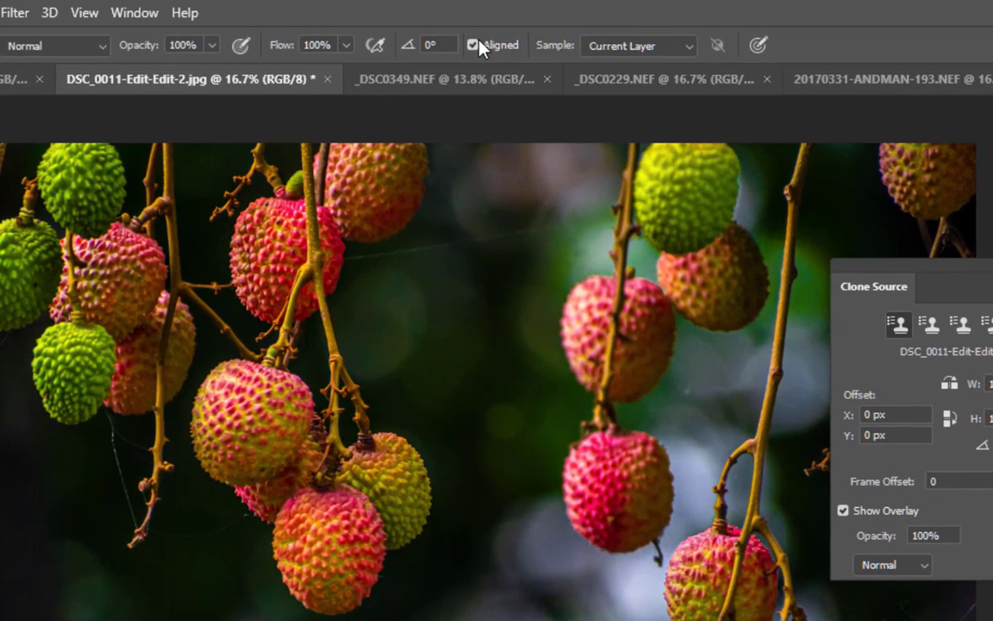
# - Turn the Clone Stamp's Aligned option off and back on
pyautogui.click(472, 46)
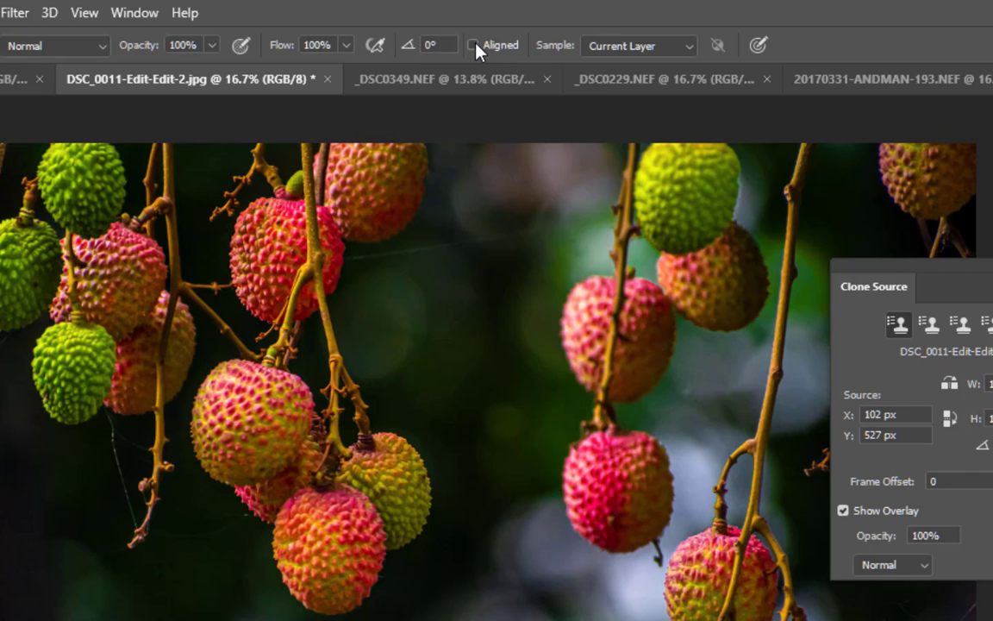
pyautogui.click(472, 46)
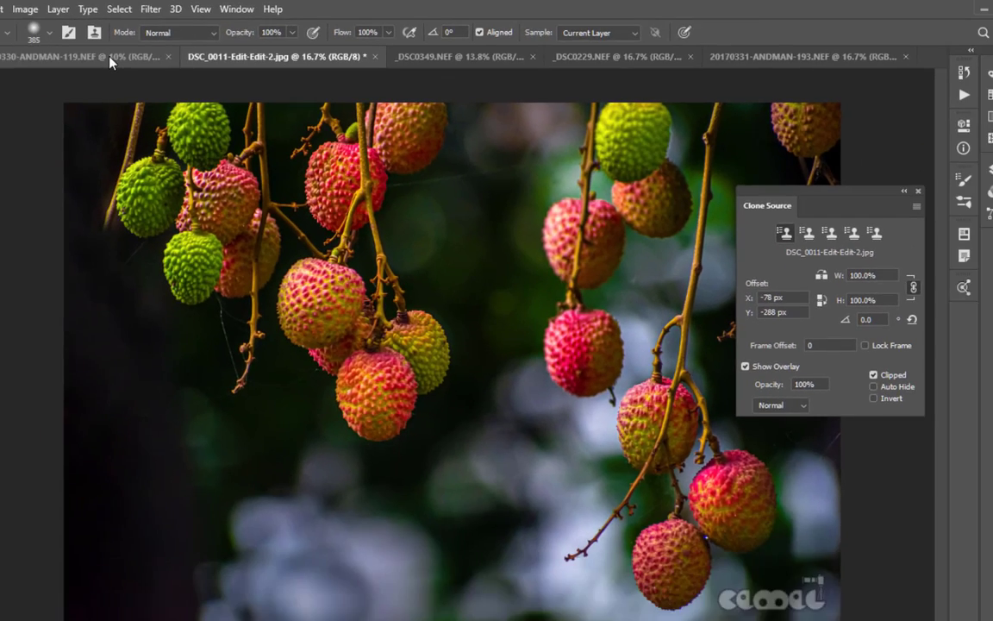
# - Switch to the beach photo 20170330-ANDMAN-119.NEF and sample the flagpole in front of the sea as the clone source
pyautogui.click(22, 77)
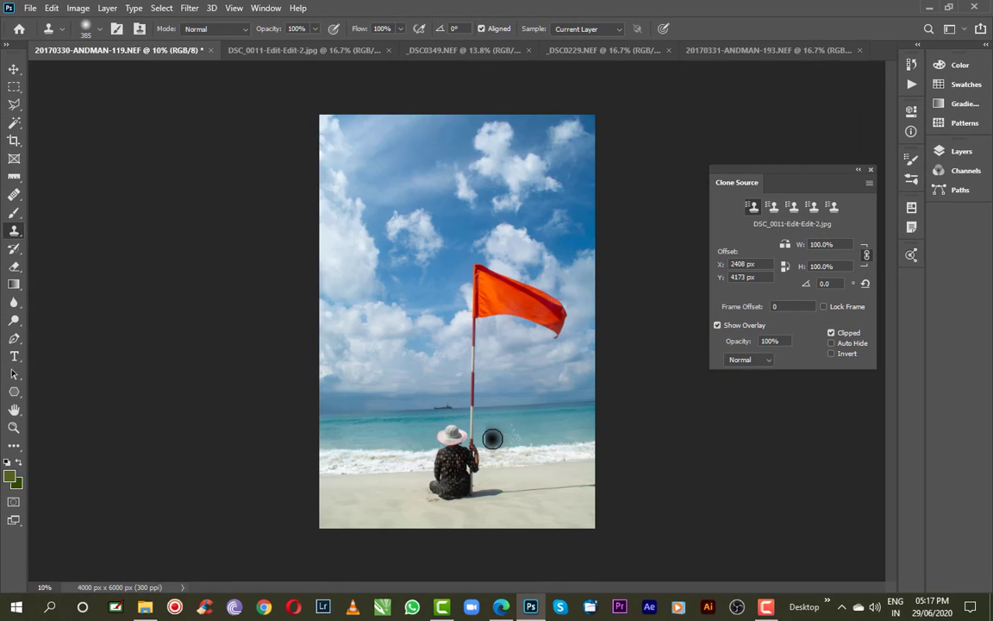
pyautogui.scroll(2, 478, 475)
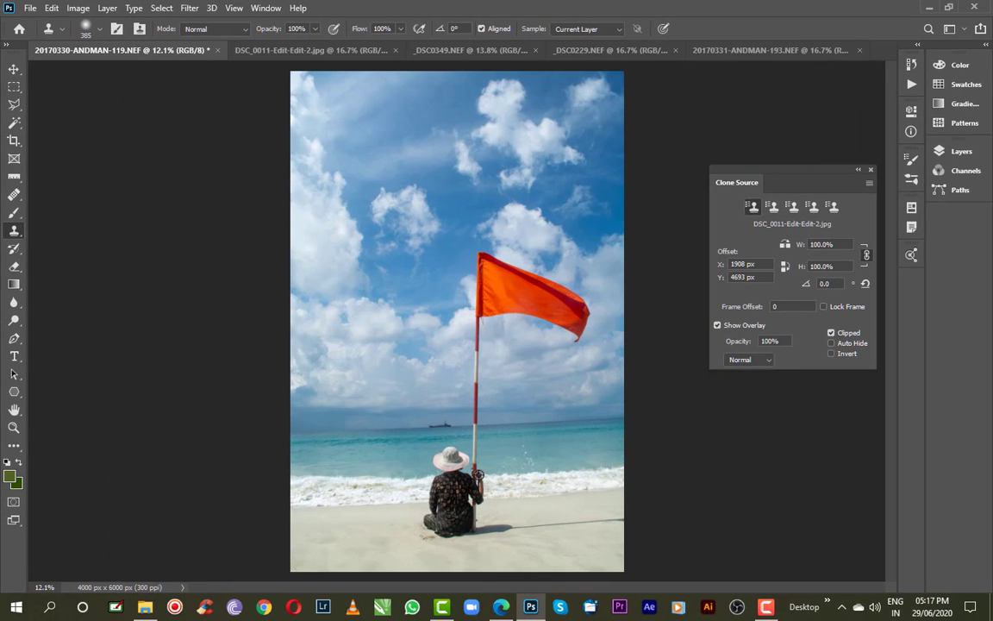
pyautogui.scroll(1, 479, 475)
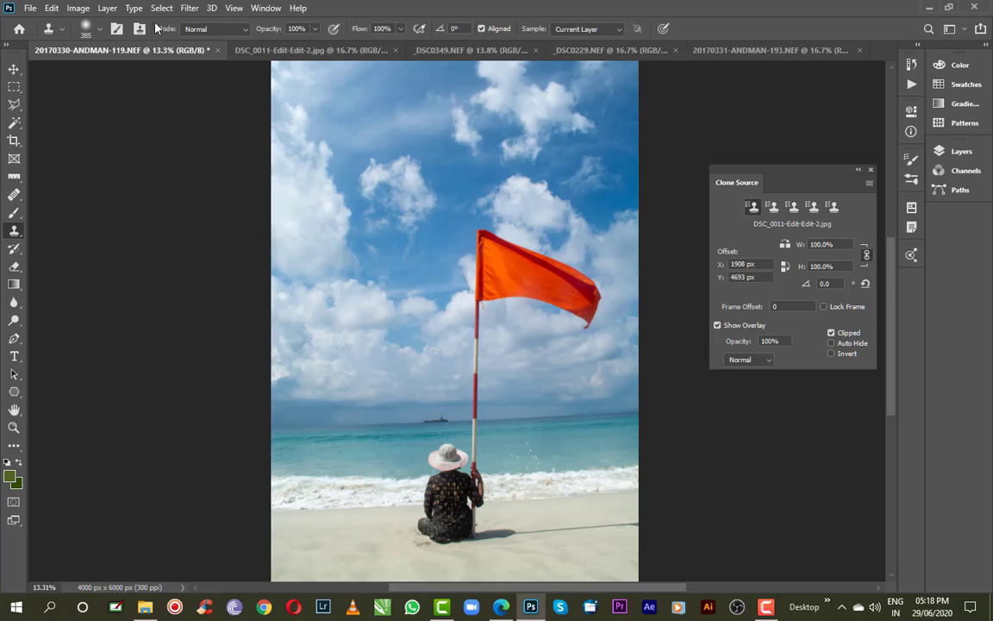
pyautogui.keyDown('alt'); pyautogui.click(261, 72); pyautogui.keyUp('alt')
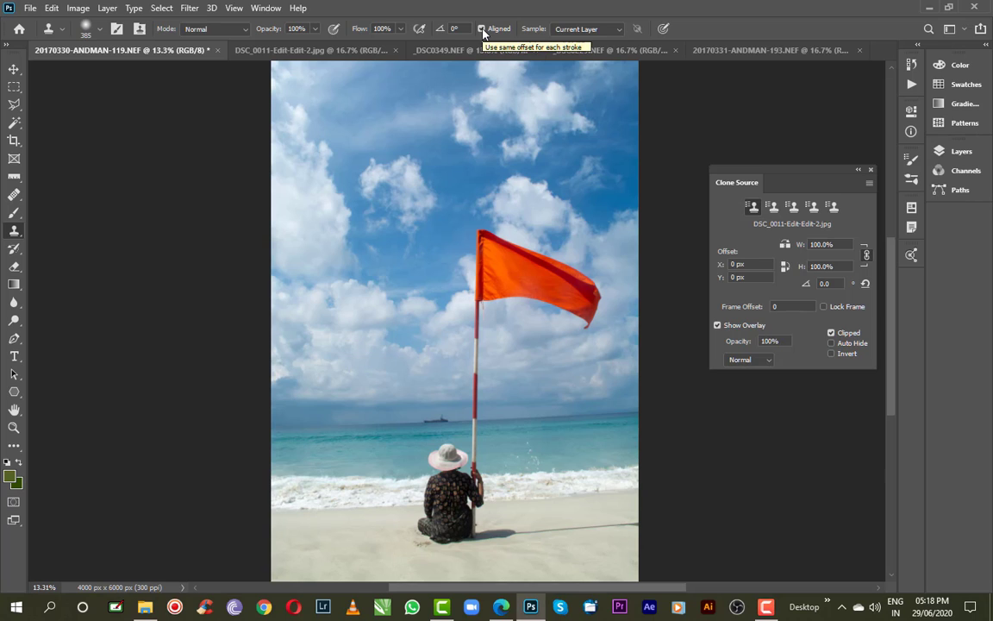
pyautogui.keyDown('alt'); pyautogui.click(473, 433); pyautogui.keyUp('alt')
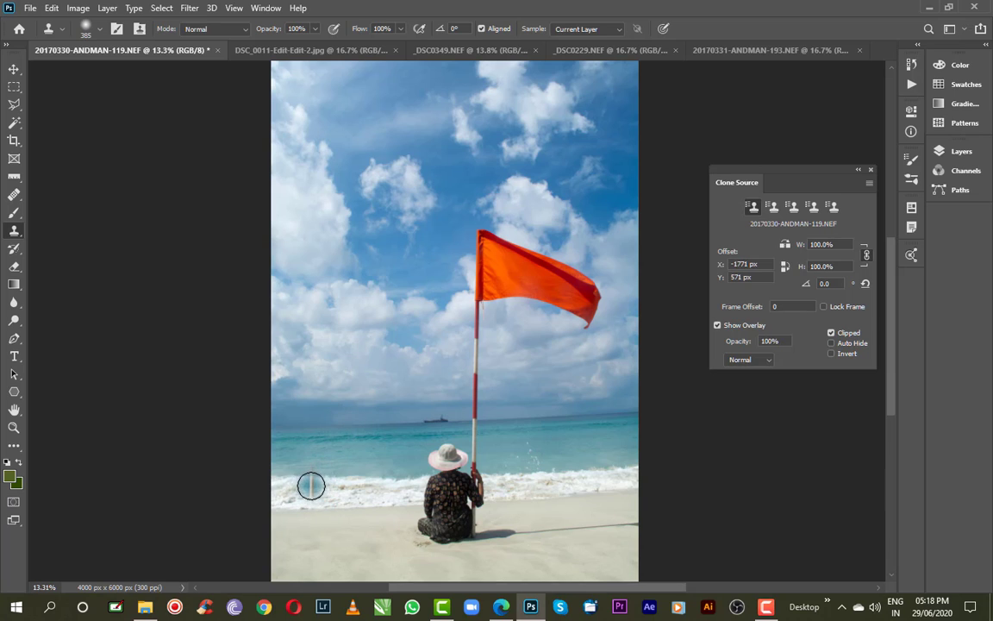
# - Turn the clone source overlay off and on again, and disable its Clipped option
pyautogui.click(717, 325)
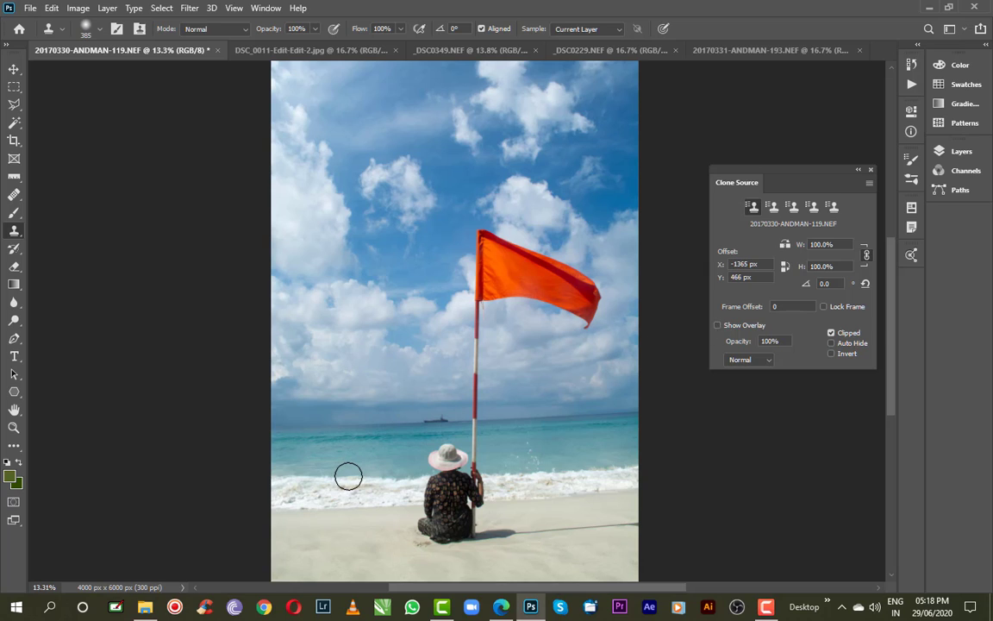
pyautogui.click(717, 326)
pyautogui.click(833, 333)
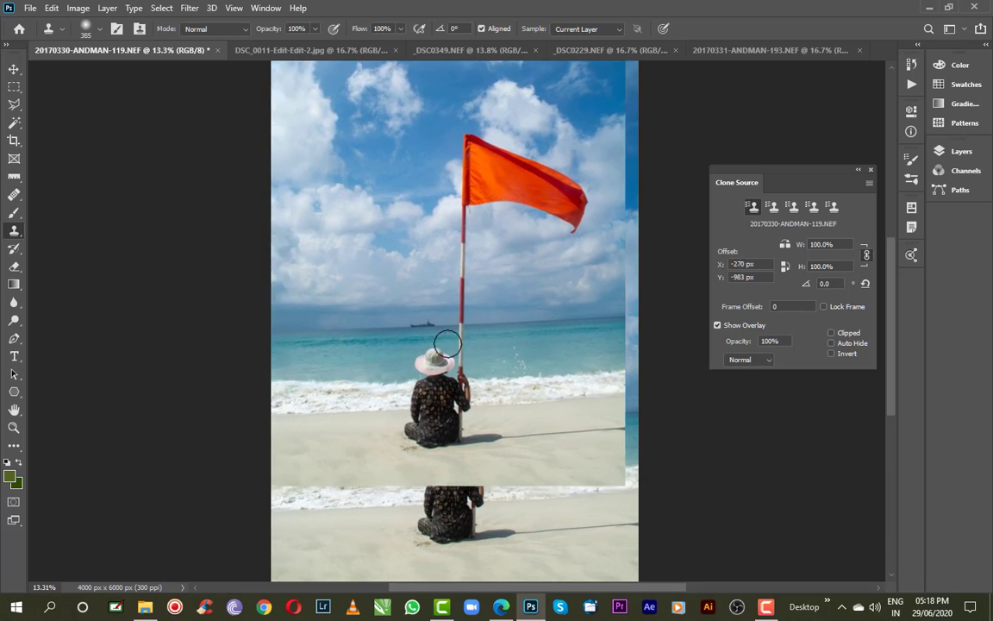
# - Switch to DSC_0011-Edit-Edit-2.jpg and set the clone overlay opacity to 50%
pyautogui.click(333, 50)
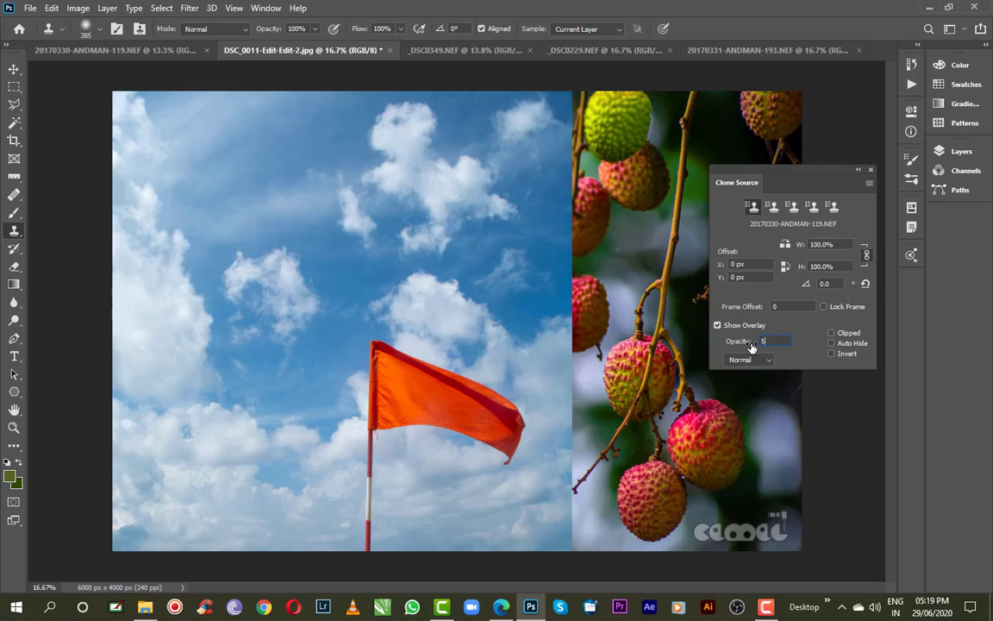
pyautogui.write('0')
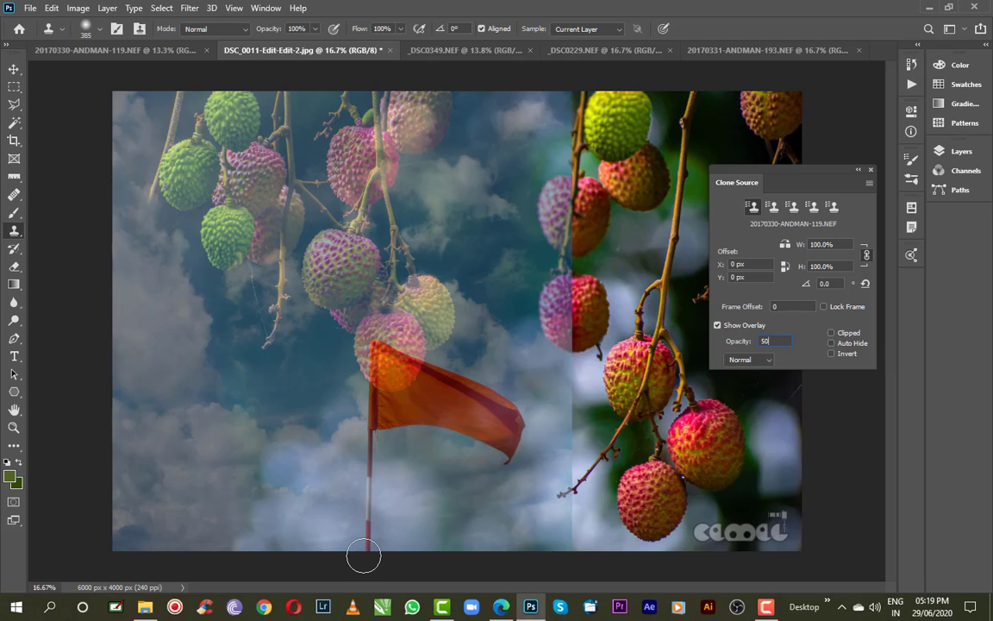
pyautogui.press('Return')
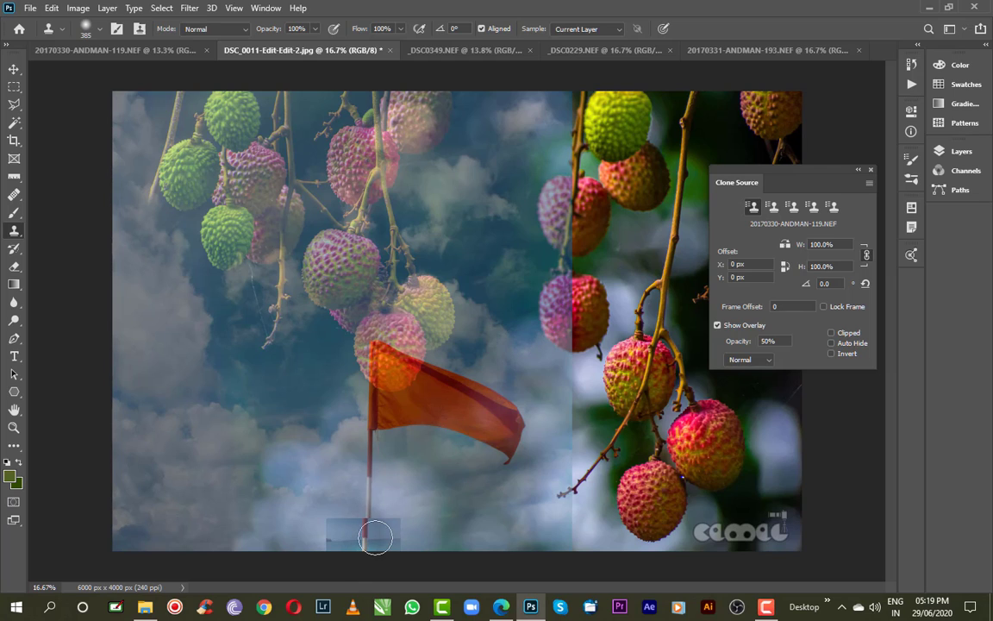
# - Try cloning the orange flag and its pole onto the lychee photo's lower middle, hiding and reshowing the overlay to compare
pyautogui.moveTo(368, 544)
pyautogui.mouseDown()
pyautogui.moveTo(368, 492)
pyautogui.moveTo(371, 554)
pyautogui.moveTo(361, 365)
pyautogui.moveTo(375, 326)
pyautogui.moveTo(338, 289)
pyautogui.moveTo(435, 350)
pyautogui.moveTo(502, 412)
pyautogui.moveTo(444, 362)
pyautogui.moveTo(359, 334)
pyautogui.mouseUp()
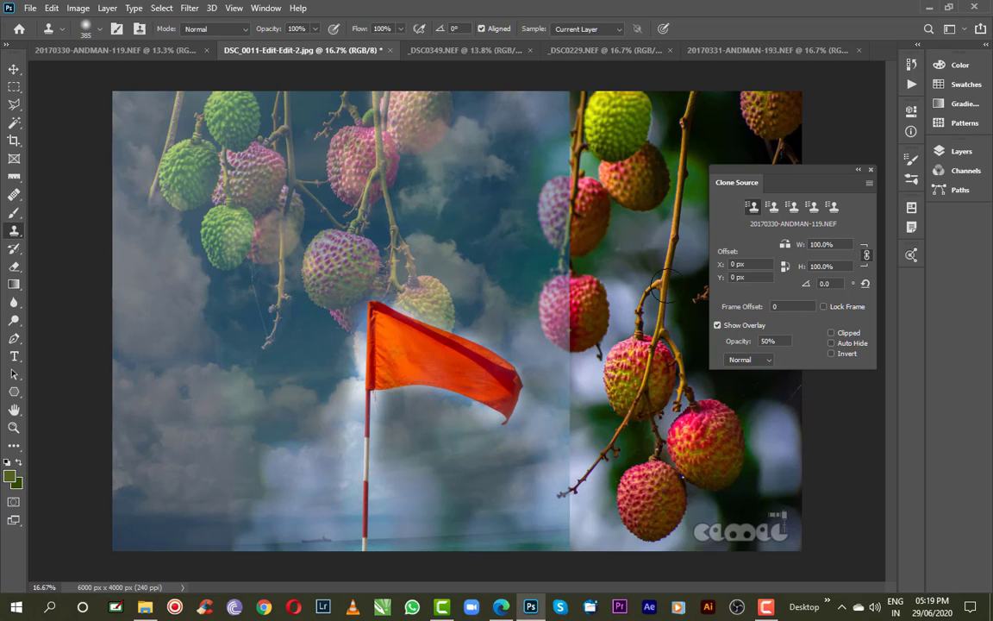
pyautogui.click(718, 326)
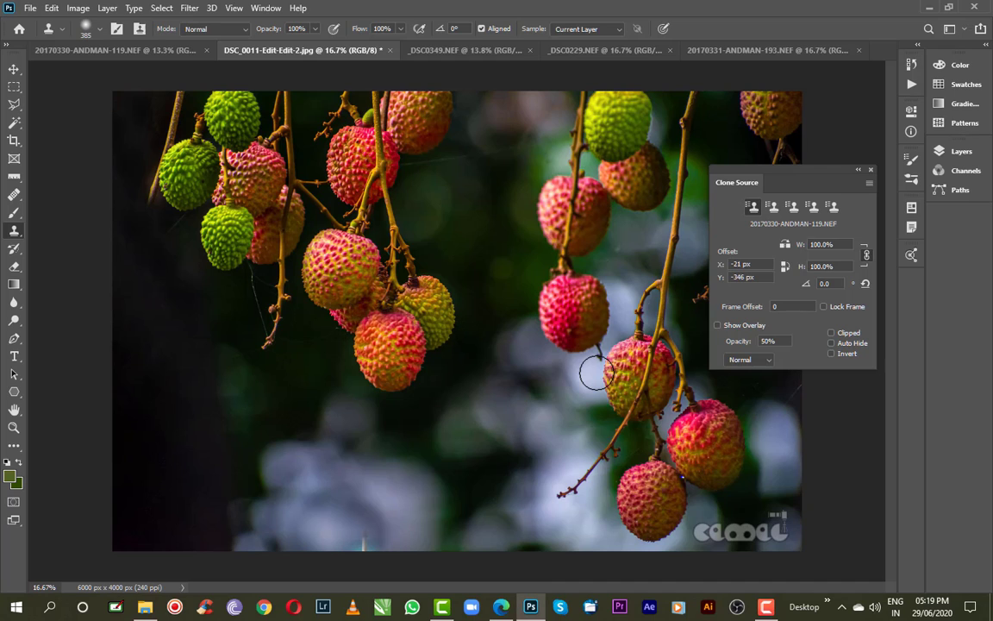
pyautogui.click(717, 326)
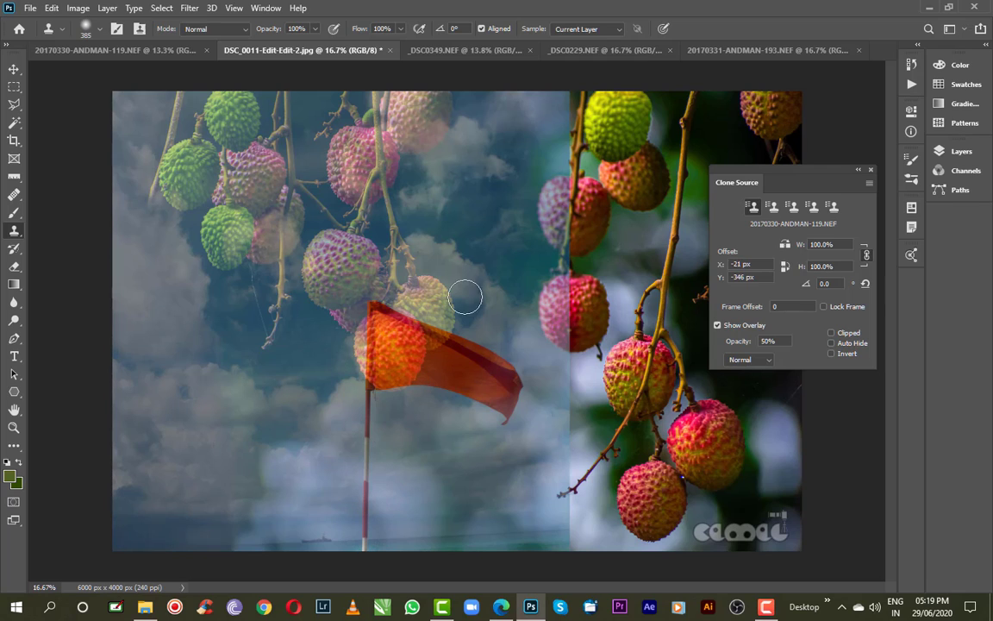
# - View the beach photo, then the clone overlay on _DSC0349.NEF and _DSC0229.NEF, and return to the lychee photo
pyautogui.click(140, 45)
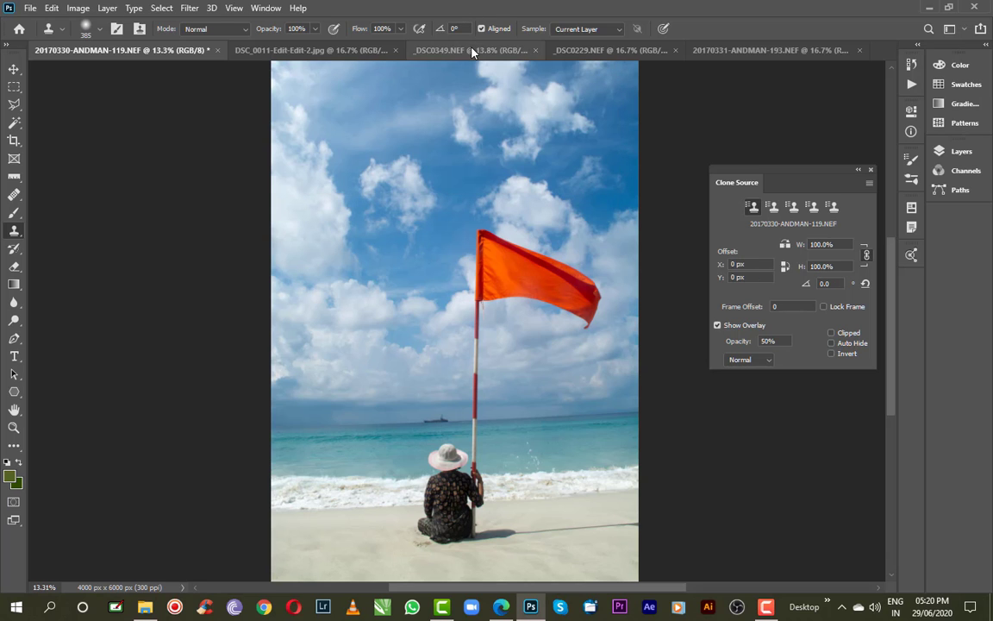
pyautogui.click(423, 45)
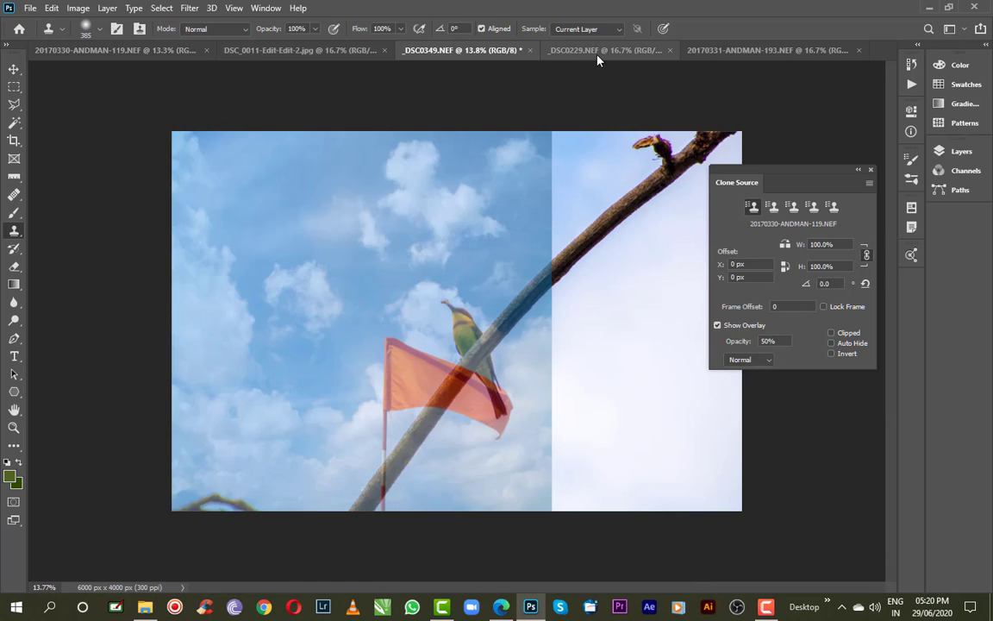
pyautogui.click(599, 54)
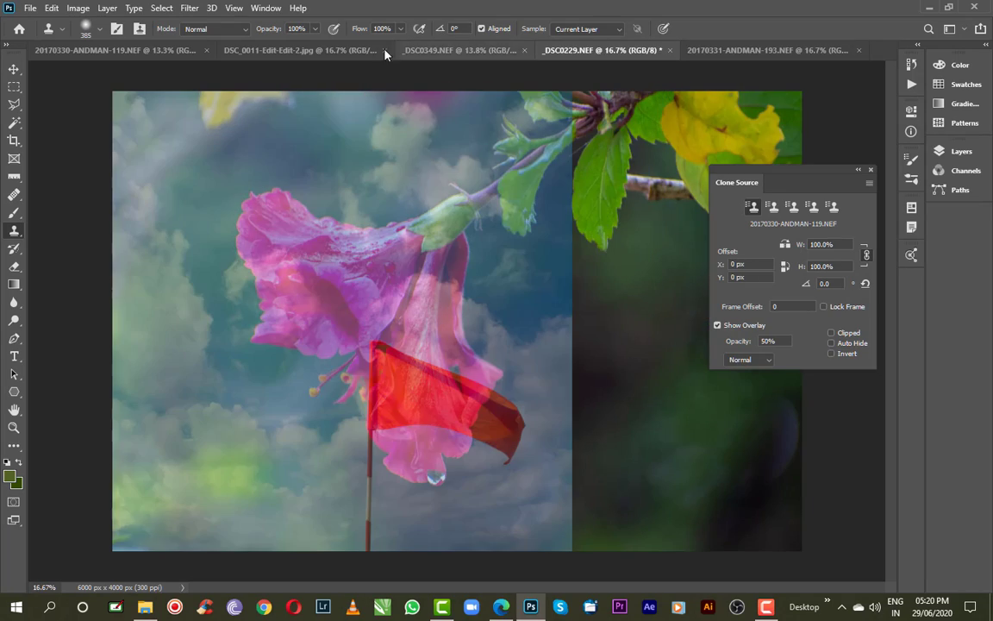
pyautogui.click(357, 52)
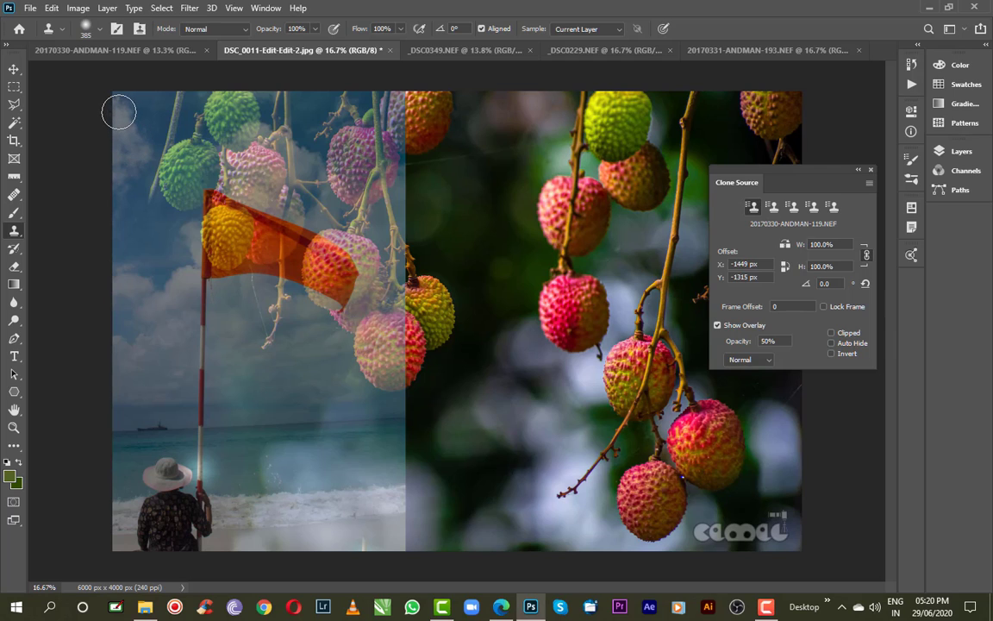
# - Clone the beach photo's clouds onto the lychee photo's upper-left corner and check the result without the overlay
pyautogui.moveTo(113, 182)
pyautogui.mouseDown()
pyautogui.moveTo(134, 147)
pyautogui.moveTo(111, 111)
pyautogui.moveTo(100, 131)
pyautogui.mouseUp()
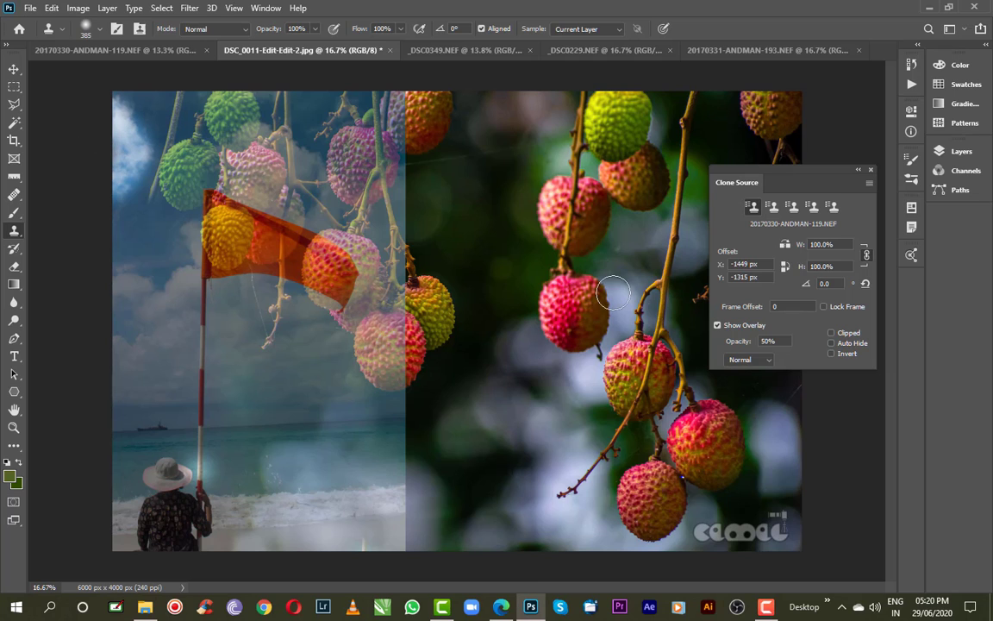
pyautogui.click(716, 326)
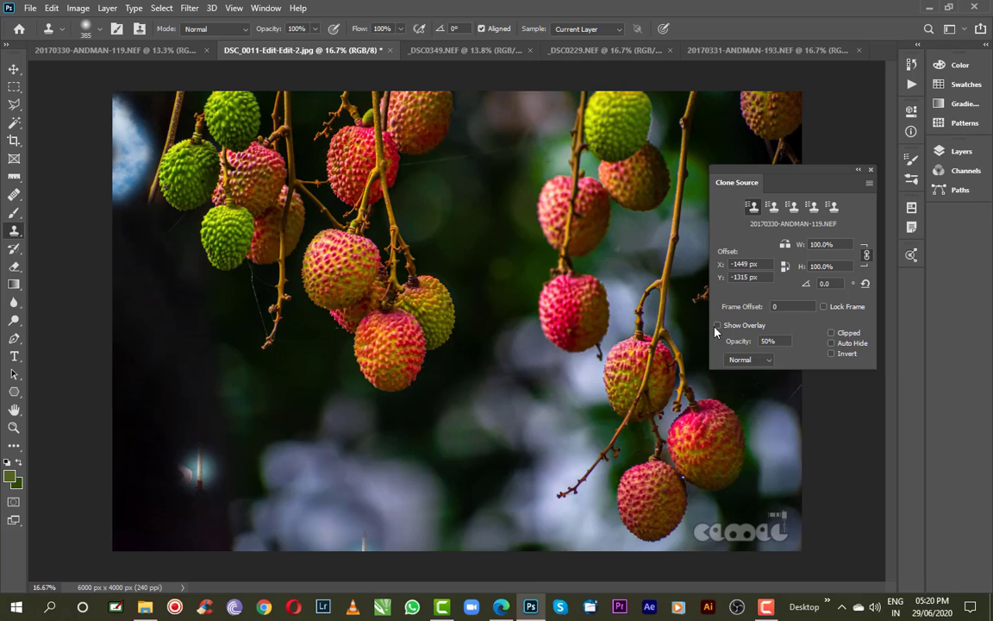
pyautogui.click(717, 326)
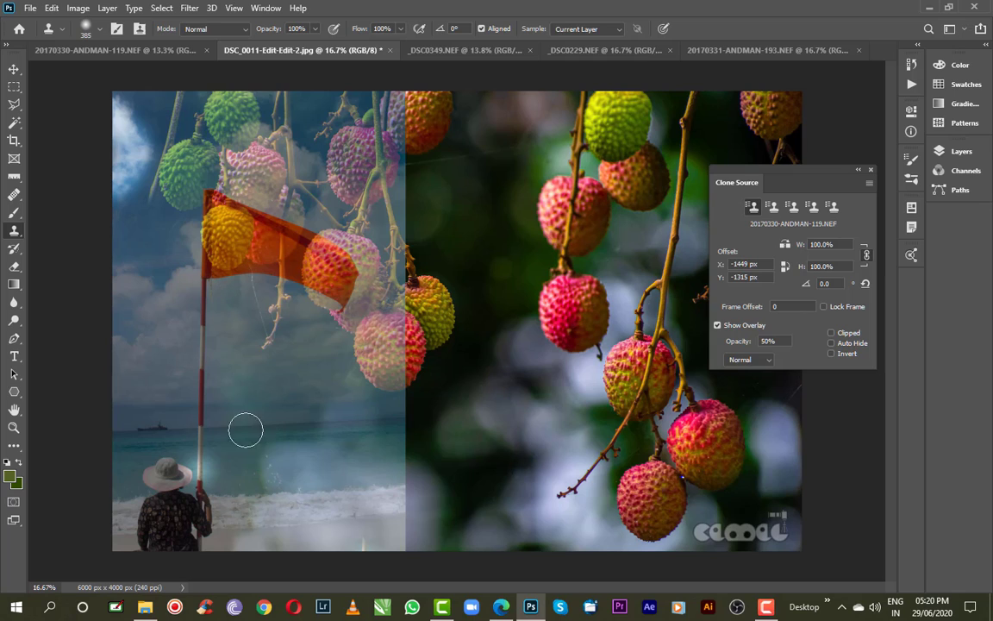
# - Clone the seated person in the hat onto the lower-left corner, hide the overlay, and undo the person and cloud strokes
pyautogui.moveTo(164, 484)
pyautogui.mouseDown()
pyautogui.moveTo(190, 460)
pyautogui.moveTo(197, 512)
pyautogui.moveTo(171, 503)
pyautogui.moveTo(148, 533)
pyautogui.moveTo(177, 545)
pyautogui.mouseUp()
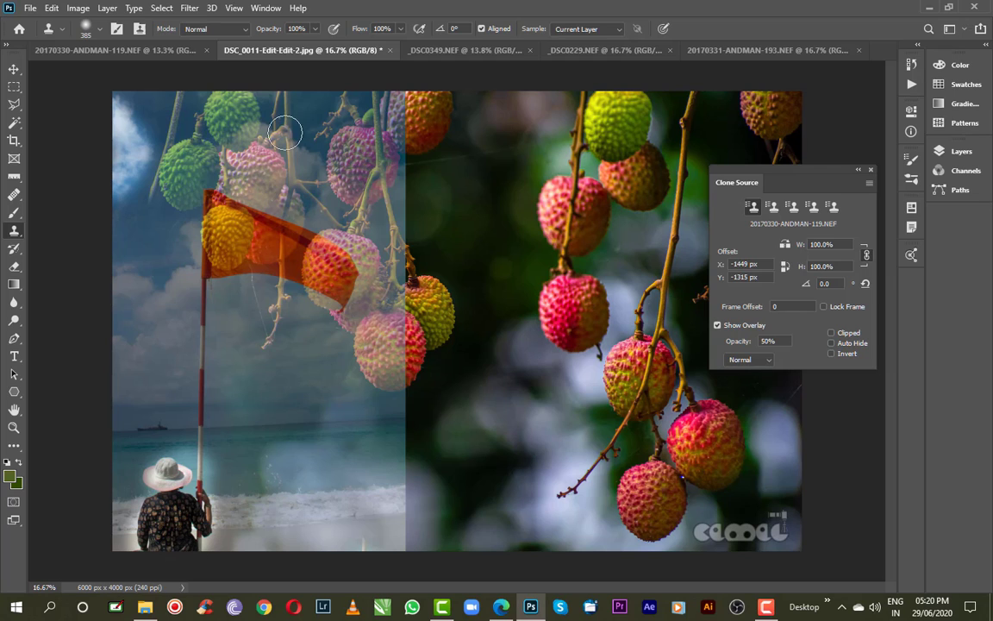
pyautogui.click(717, 326)
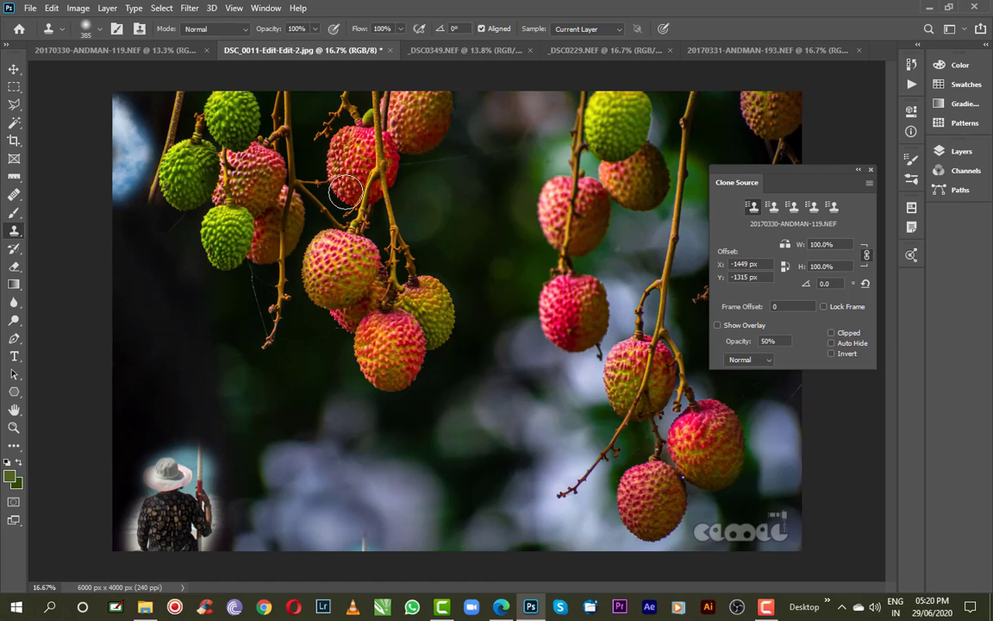
pyautogui.hotkey('ctrl', 'z')
pyautogui.hotkey('ctrl', 'z')
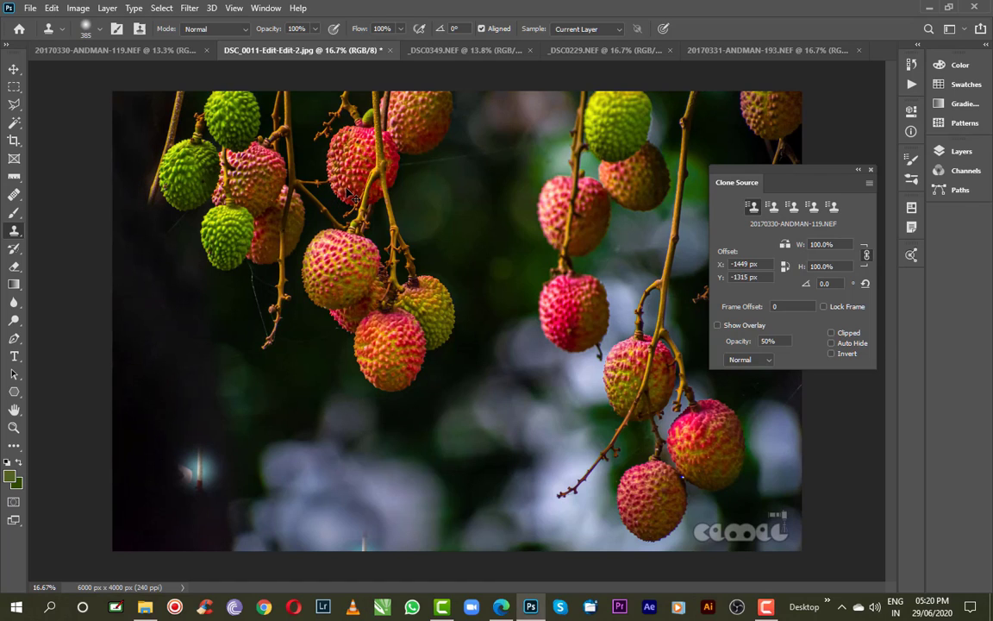
# - Show the clone source overlay and enable its Clipped option
pyautogui.click(718, 326)
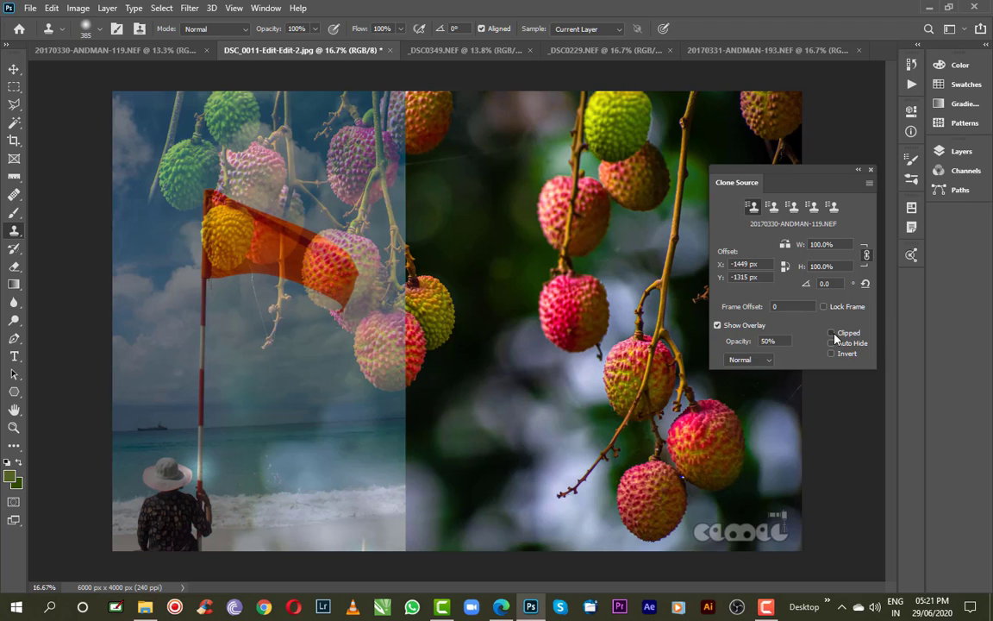
pyautogui.click(833, 334)
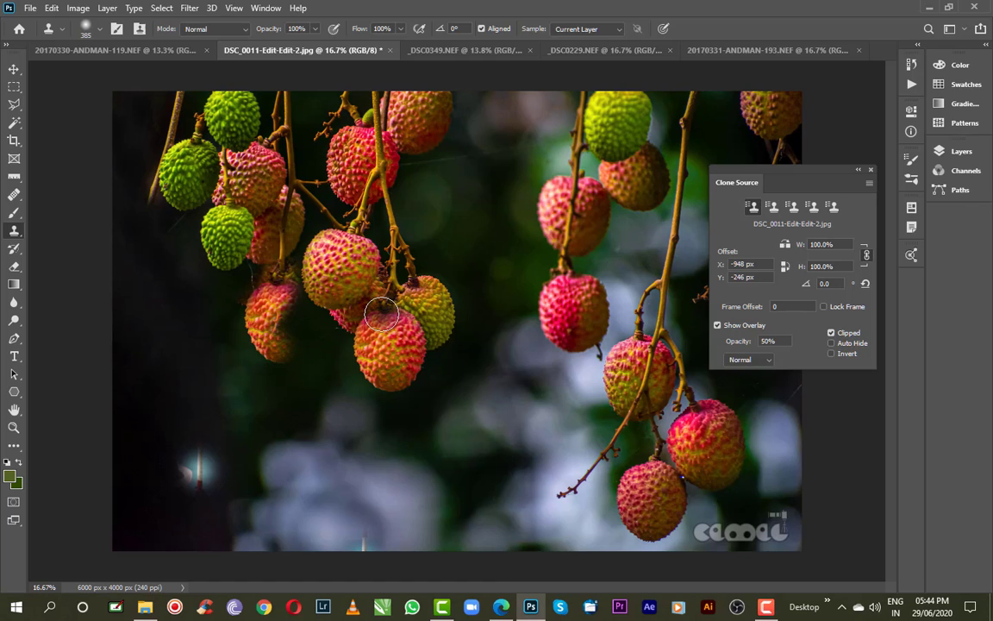
# - Sample the top of the middle cluster's lowest lychee and stamp aligned copies at the lower left, lower middle and left edge
pyautogui.keyDown('alt'); pyautogui.click(384, 312); pyautogui.keyUp('alt')
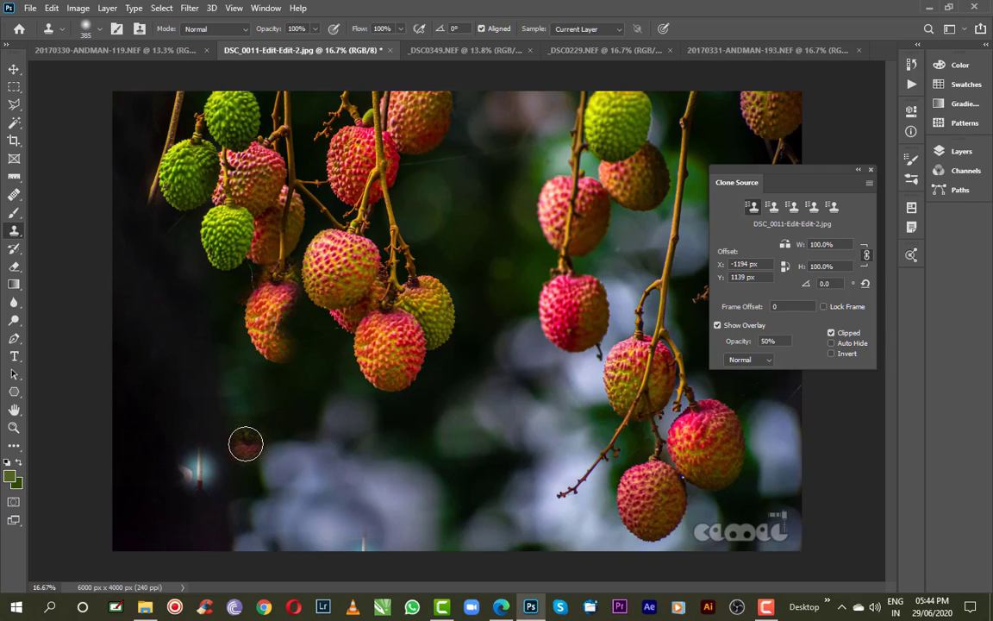
pyautogui.click(246, 444)
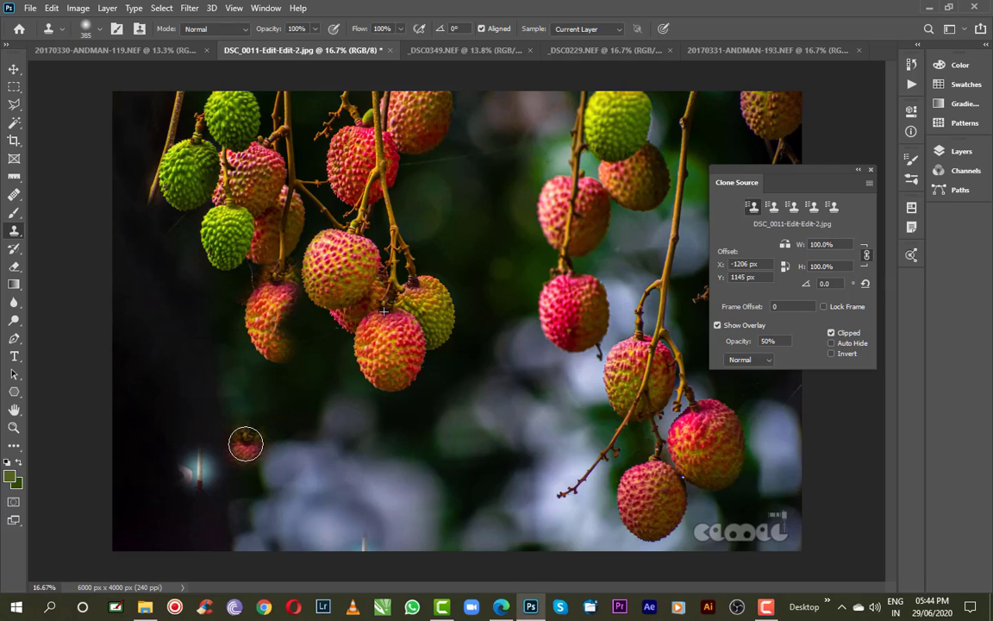
pyautogui.click(247, 446)
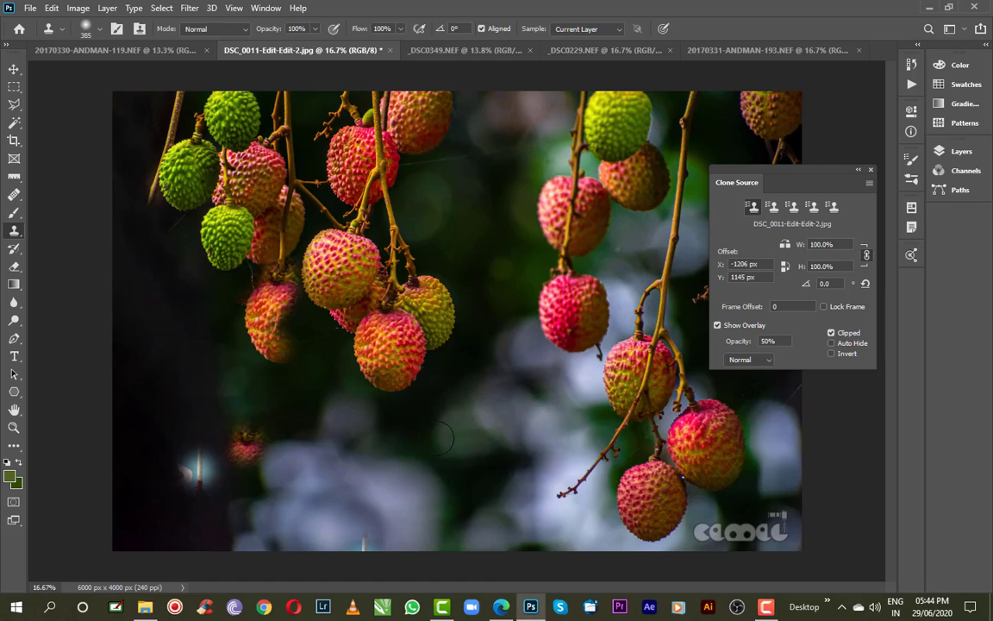
pyautogui.click(439, 466)
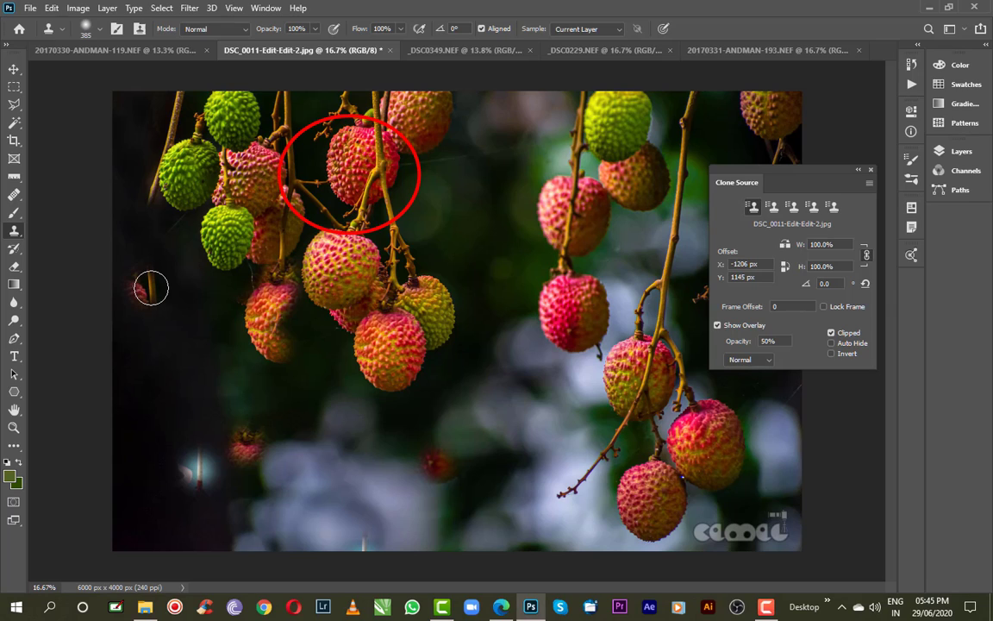
pyautogui.moveTo(151, 288); pyautogui.dragTo(135, 306)
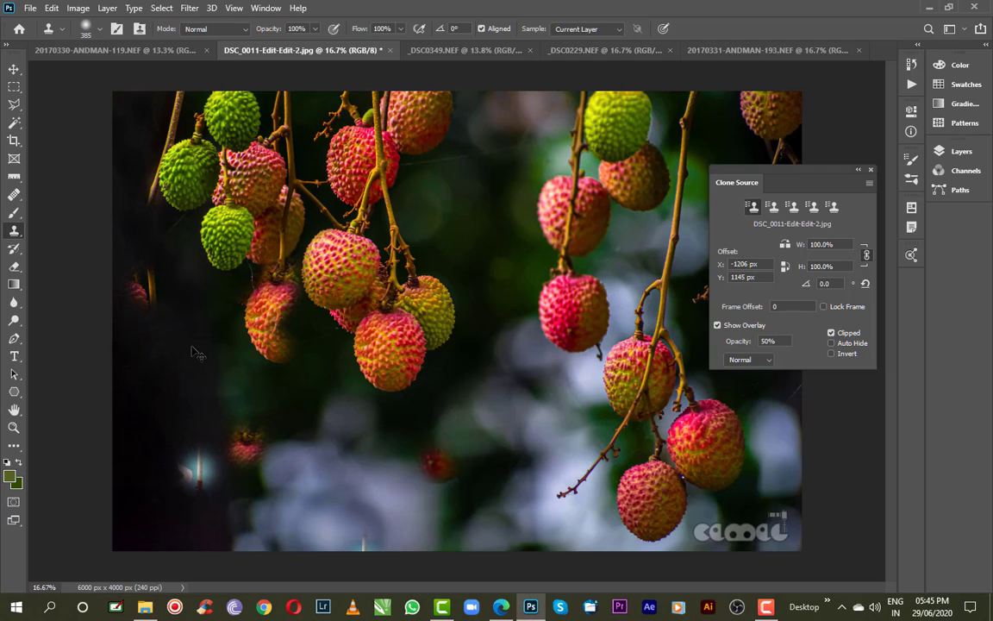
# - Undo the trial lychee clone strokes across the photo
pyautogui.hotkey('ctrl', 'z')
pyautogui.hotkey('ctrl', 'z')
pyautogui.hotkey('ctrl', 'z')
pyautogui.hotkey('ctrl', 'z')
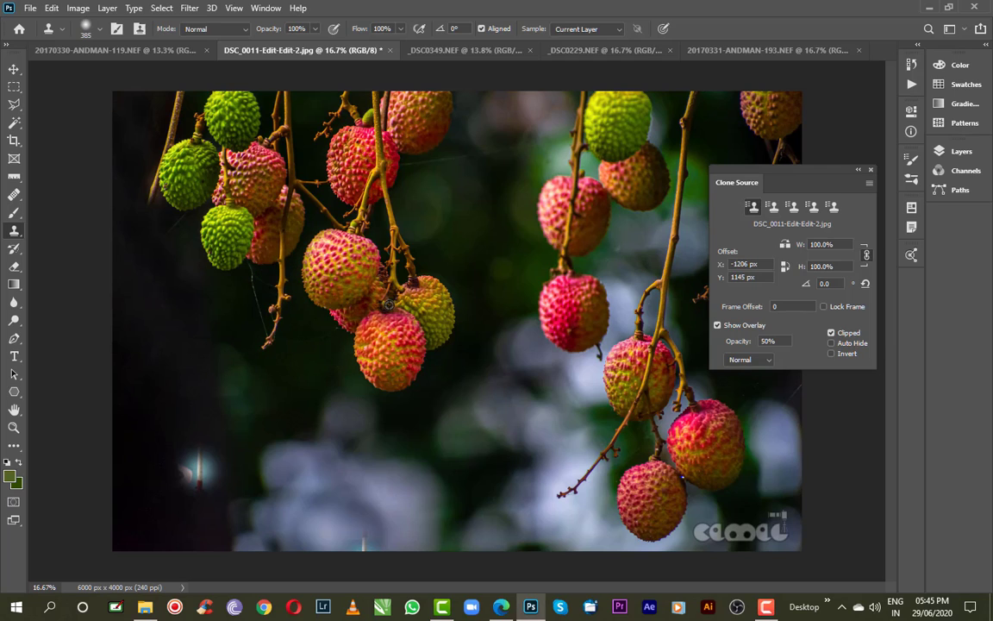
# - Sample the stem above the middle cluster's lowest lychee and clone that lychee beneath the left cluster with aligned strokes
pyautogui.keyDown('alt'); pyautogui.click(388, 303); pyautogui.keyUp('alt')
pyautogui.moveTo(259, 285)
pyautogui.mouseDown()
pyautogui.moveTo(277, 299)
pyautogui.moveTo(277, 283)
pyautogui.moveTo(273, 321)
pyautogui.mouseUp()
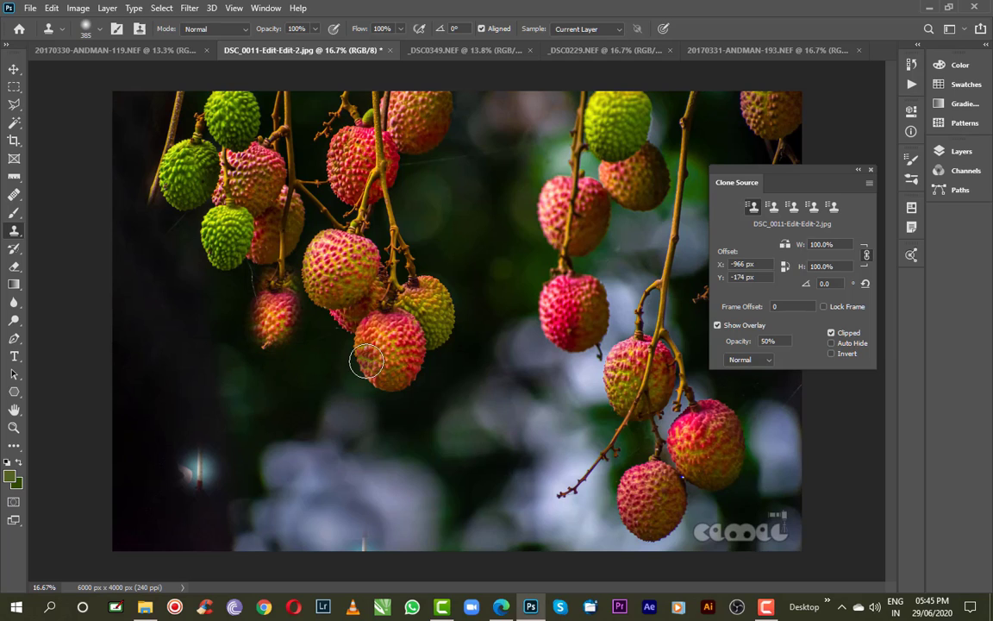
pyautogui.moveTo(256, 290); pyautogui.dragTo(241, 308)
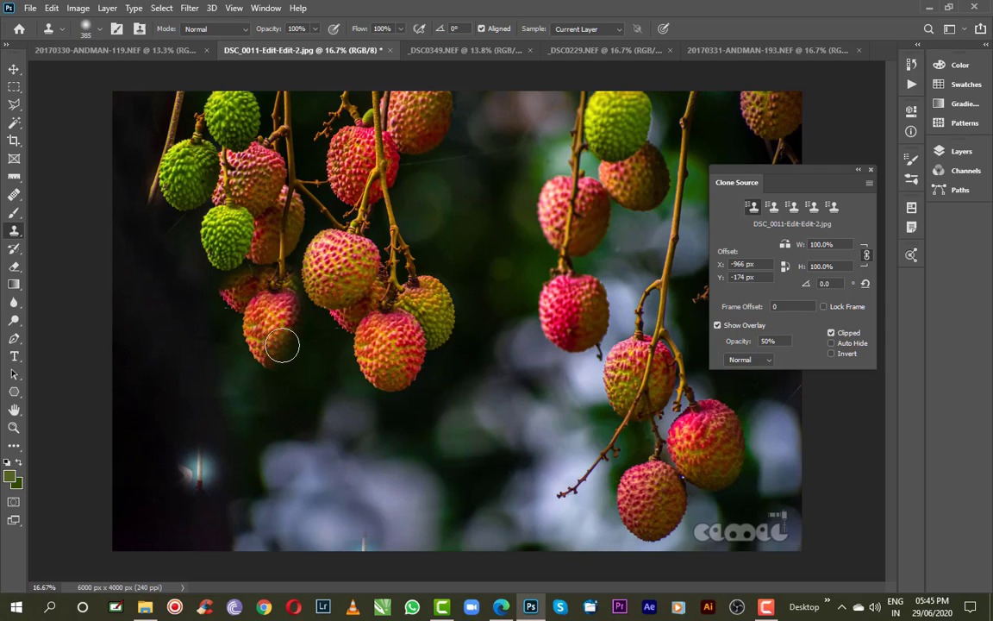
pyautogui.moveTo(296, 336)
pyautogui.mouseDown()
pyautogui.moveTo(282, 364)
pyautogui.moveTo(265, 363)
pyautogui.moveTo(298, 350)
pyautogui.moveTo(305, 325)
pyautogui.moveTo(287, 307)
pyautogui.mouseUp()
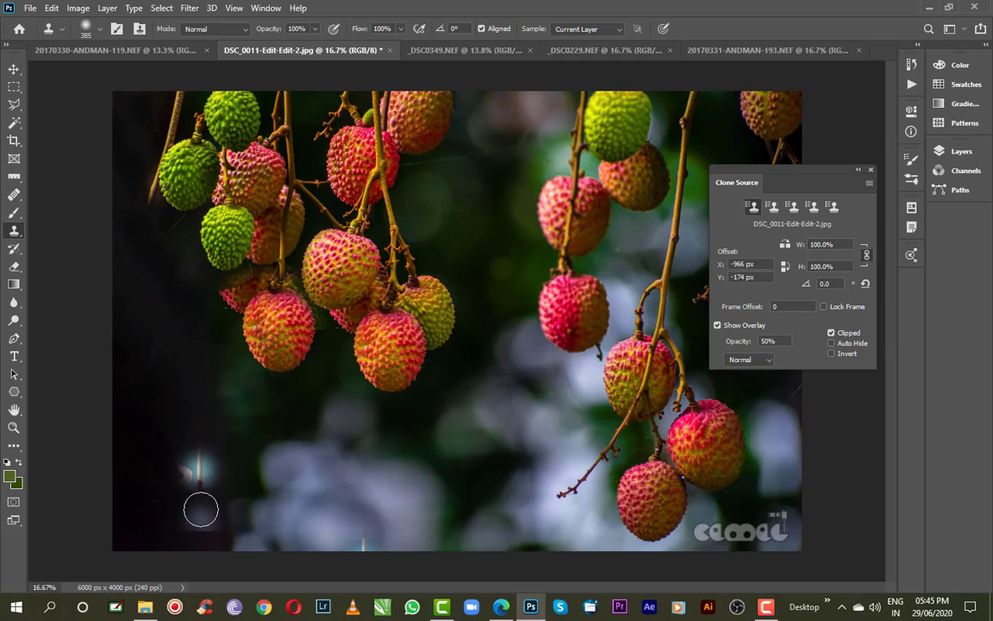
# - Reduce the clone brush to 75 px and retouch the fruit edge above and beside the cloned lychee
pyautogui.rightClick(241, 282)
pyautogui.moveTo(366, 317); pyautogui.dragTo(352, 318)
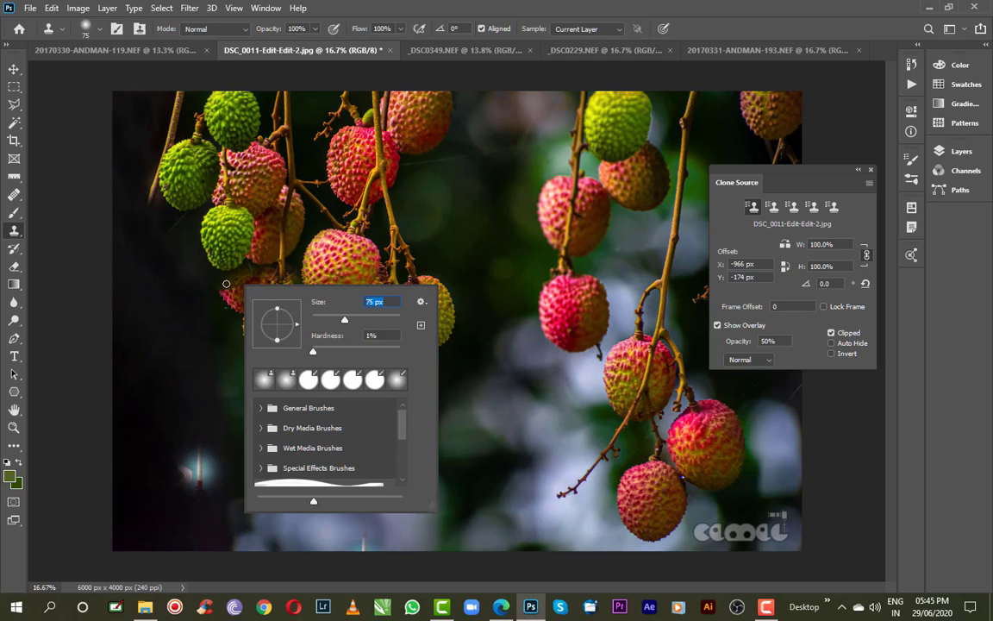
pyautogui.moveTo(226, 283); pyautogui.dragTo(227, 291)
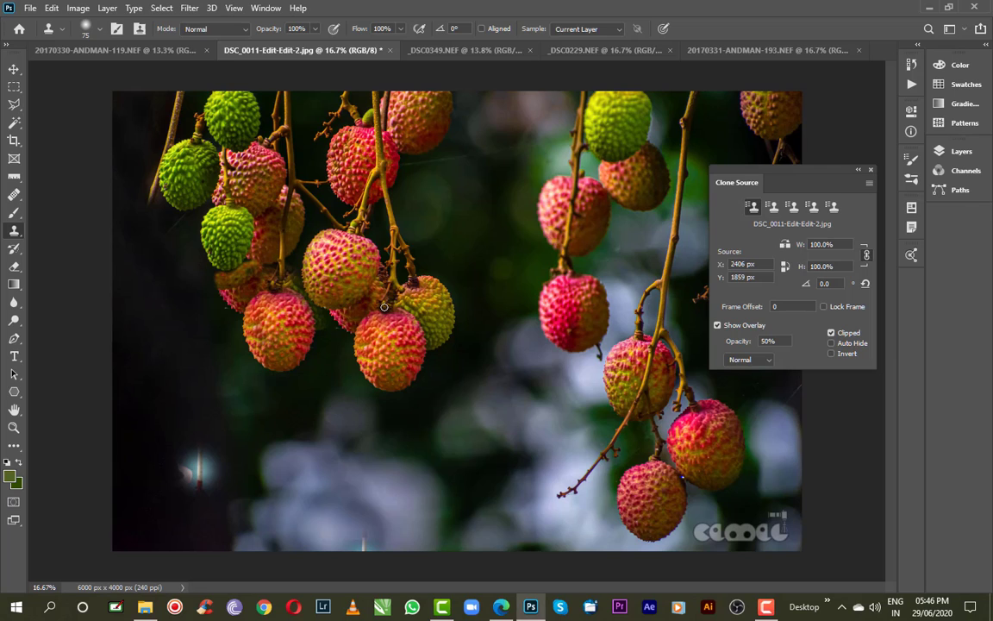
# - With Aligned off and a 161 px brush, stamp the middle cluster's lowest lychee at the photo's lower left and lower middle
pyautogui.rightClick(385, 306)
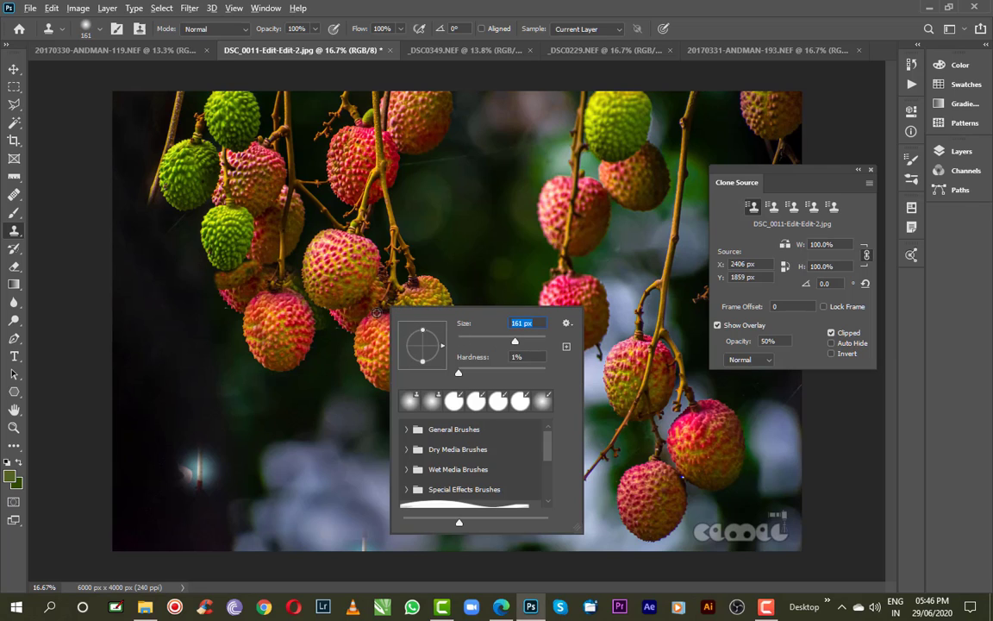
pyautogui.press('Return')
pyautogui.moveTo(201, 394)
pyautogui.mouseDown()
pyautogui.moveTo(184, 432)
pyautogui.moveTo(198, 439)
pyautogui.moveTo(216, 409)
pyautogui.moveTo(198, 388)
pyautogui.moveTo(172, 403)
pyautogui.moveTo(174, 425)
pyautogui.moveTo(203, 420)
pyautogui.moveTo(200, 384)
pyautogui.moveTo(227, 415)
pyautogui.moveTo(211, 445)
pyautogui.moveTo(169, 441)
pyautogui.moveTo(182, 398)
pyautogui.moveTo(173, 410)
pyautogui.moveTo(180, 434)
pyautogui.moveTo(206, 451)
pyautogui.moveTo(229, 438)
pyautogui.moveTo(234, 407)
pyautogui.moveTo(228, 450)
pyautogui.moveTo(194, 457)
pyautogui.moveTo(219, 469)
pyautogui.moveTo(246, 434)
pyautogui.moveTo(234, 402)
pyautogui.mouseUp()
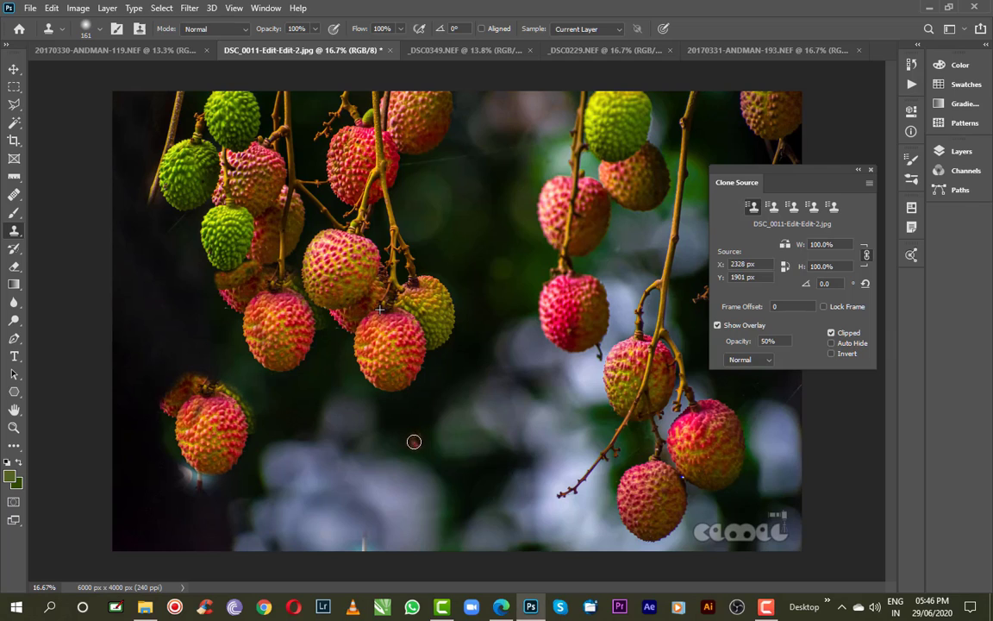
pyautogui.moveTo(414, 442)
pyautogui.mouseDown()
pyautogui.moveTo(423, 488)
pyautogui.moveTo(429, 470)
pyautogui.moveTo(412, 433)
pyautogui.moveTo(443, 459)
pyautogui.moveTo(428, 494)
pyautogui.moveTo(407, 485)
pyautogui.moveTo(419, 438)
pyautogui.moveTo(414, 491)
pyautogui.moveTo(417, 427)
pyautogui.moveTo(441, 451)
pyautogui.moveTo(435, 474)
pyautogui.moveTo(412, 457)
pyautogui.mouseUp()
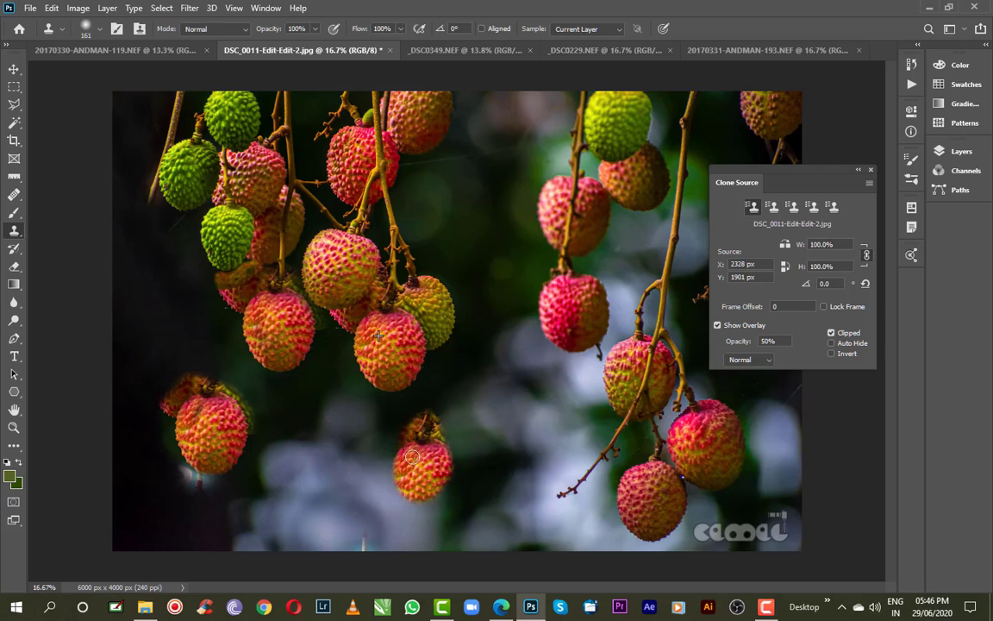
# - Enlarge the clone brush to 448 px and stamp more unaligned lychee copies along the lower part and left edge of the photo
pyautogui.rightClick(414, 446)
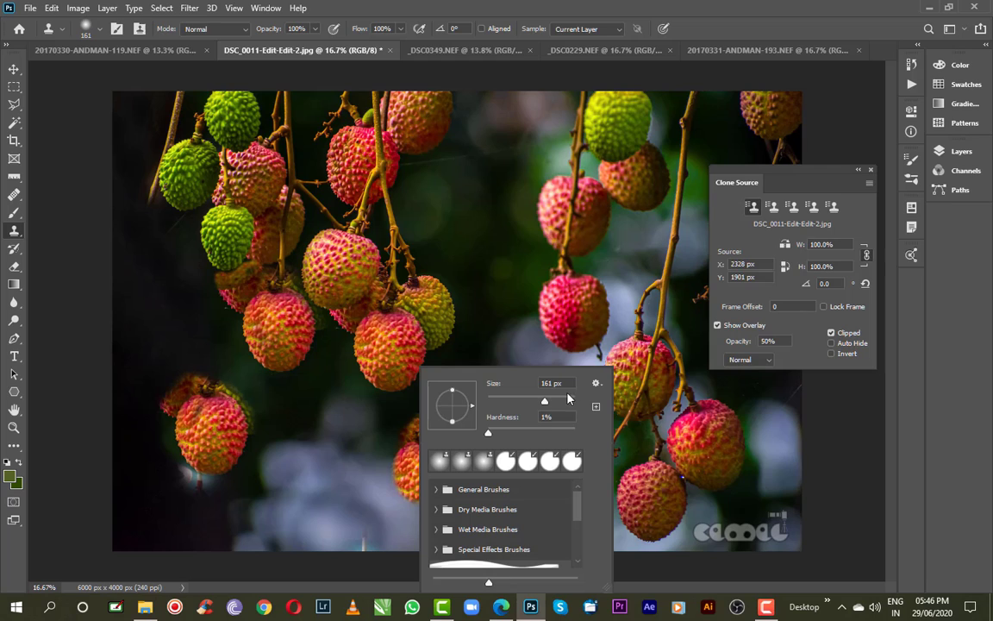
pyautogui.click(323, 476)
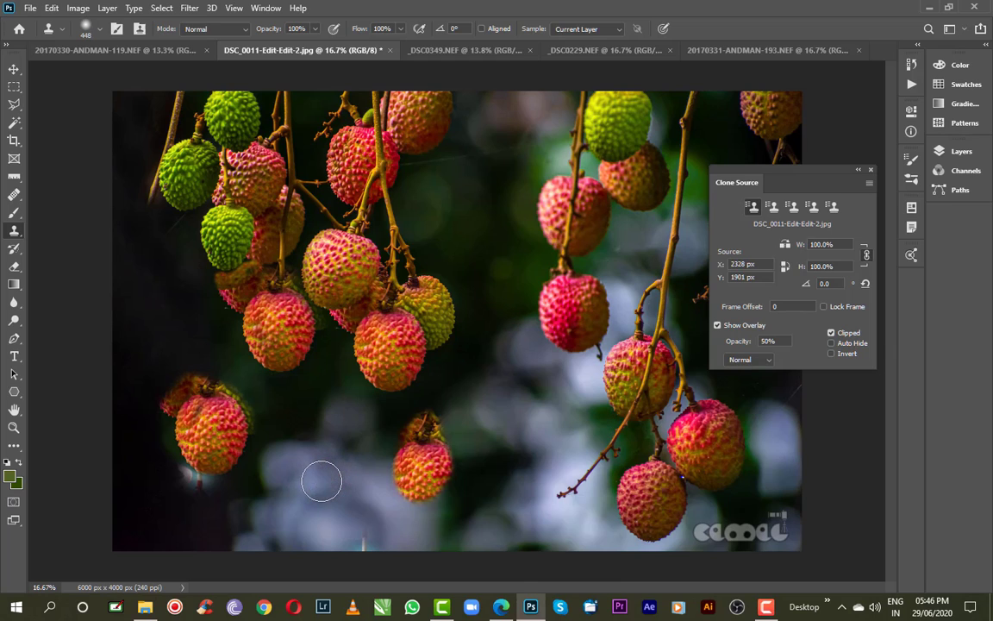
pyautogui.moveTo(322, 479)
pyautogui.mouseDown()
pyautogui.moveTo(317, 488)
pyautogui.moveTo(327, 481)
pyautogui.mouseUp()
pyautogui.moveTo(508, 457); pyautogui.dragTo(524, 439)
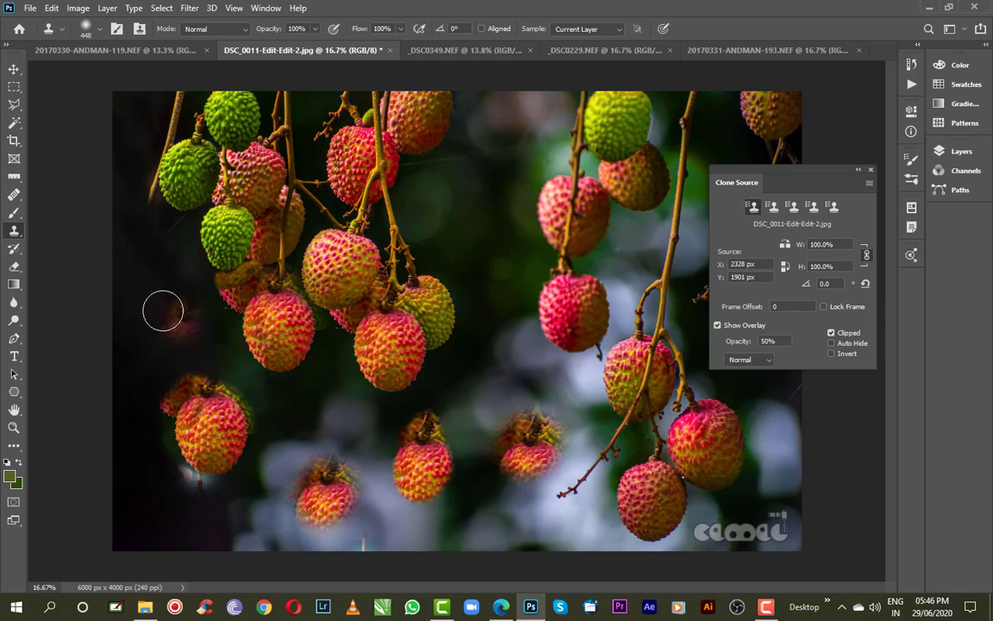
pyautogui.moveTo(162, 306)
pyautogui.mouseDown()
pyautogui.moveTo(156, 319)
pyautogui.moveTo(154, 309)
pyautogui.mouseUp()
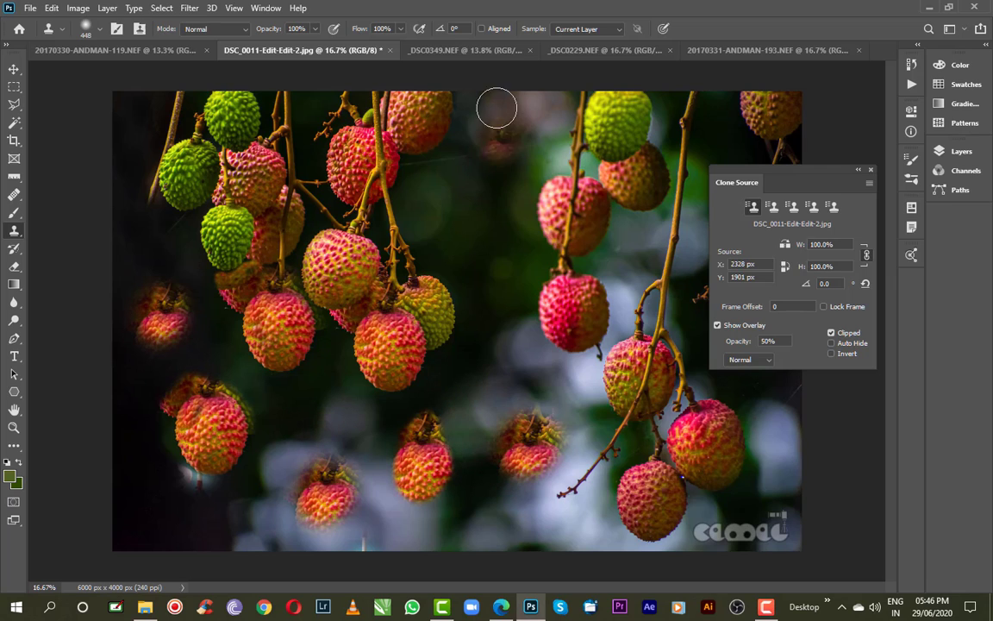
# - Turn Aligned on and clone the middle branch with its lychees into the gap before the right-hand cluster
pyautogui.click(482, 30)
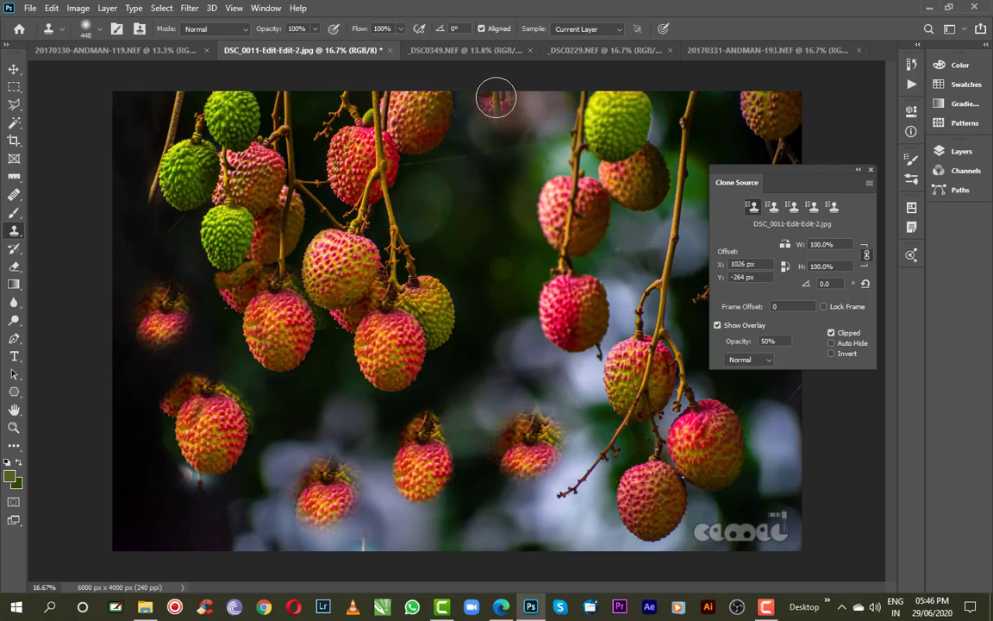
pyautogui.moveTo(495, 112); pyautogui.dragTo(493, 200)
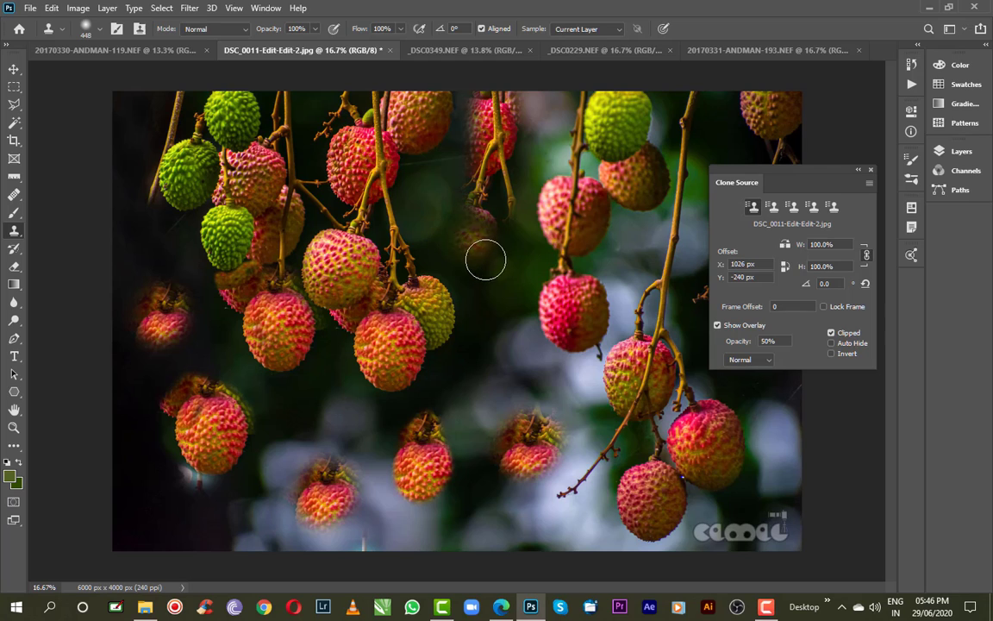
pyautogui.moveTo(485, 233)
pyautogui.mouseDown()
pyautogui.moveTo(501, 298)
pyautogui.moveTo(504, 192)
pyautogui.moveTo(495, 290)
pyautogui.moveTo(422, 210)
pyautogui.moveTo(415, 216)
pyautogui.moveTo(499, 321)
pyautogui.moveTo(507, 296)
pyautogui.moveTo(450, 298)
pyautogui.moveTo(519, 301)
pyautogui.moveTo(461, 245)
pyautogui.moveTo(449, 177)
pyautogui.moveTo(474, 95)
pyautogui.moveTo(457, 151)
pyautogui.moveTo(470, 129)
pyautogui.moveTo(467, 178)
pyautogui.moveTo(421, 161)
pyautogui.mouseUp()
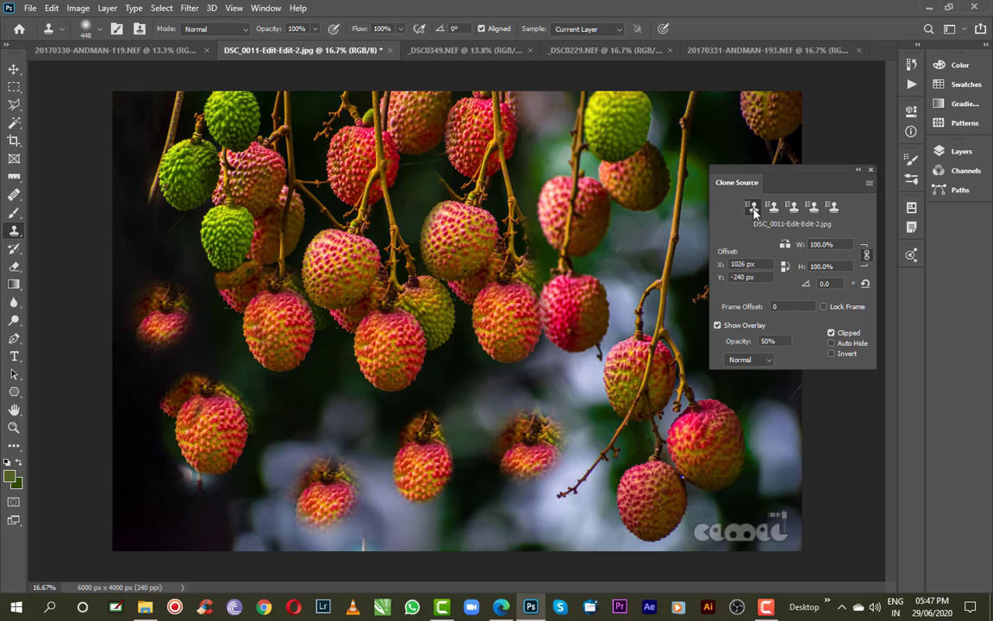
# - Store three clone sources: a green lychee in the first slot, a red lychee in the second and the right branch in the third
pyautogui.keyDown('alt'); pyautogui.click(188, 177); pyautogui.keyUp('alt')
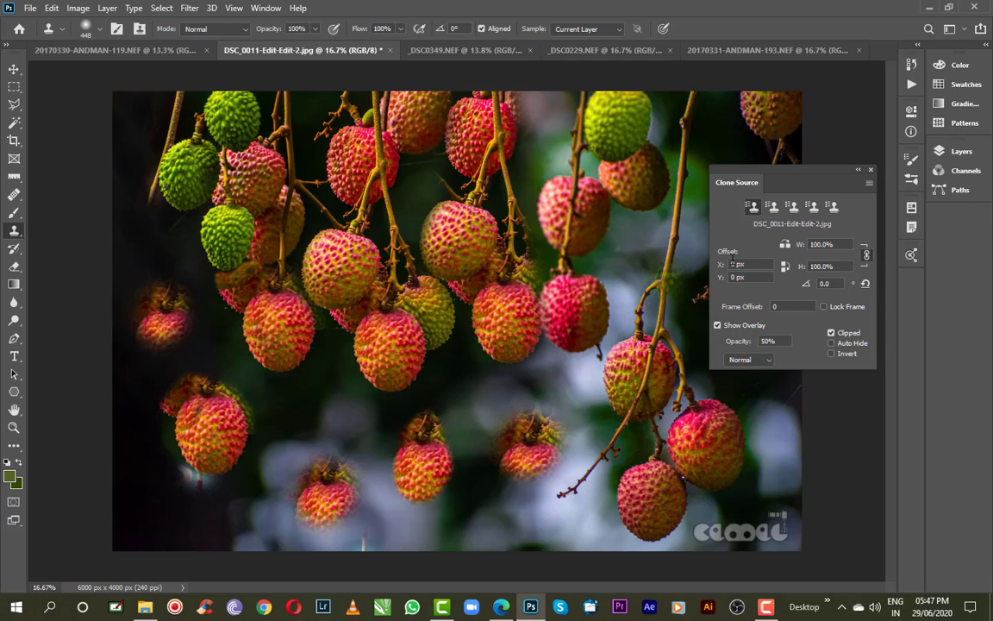
pyautogui.click(773, 207)
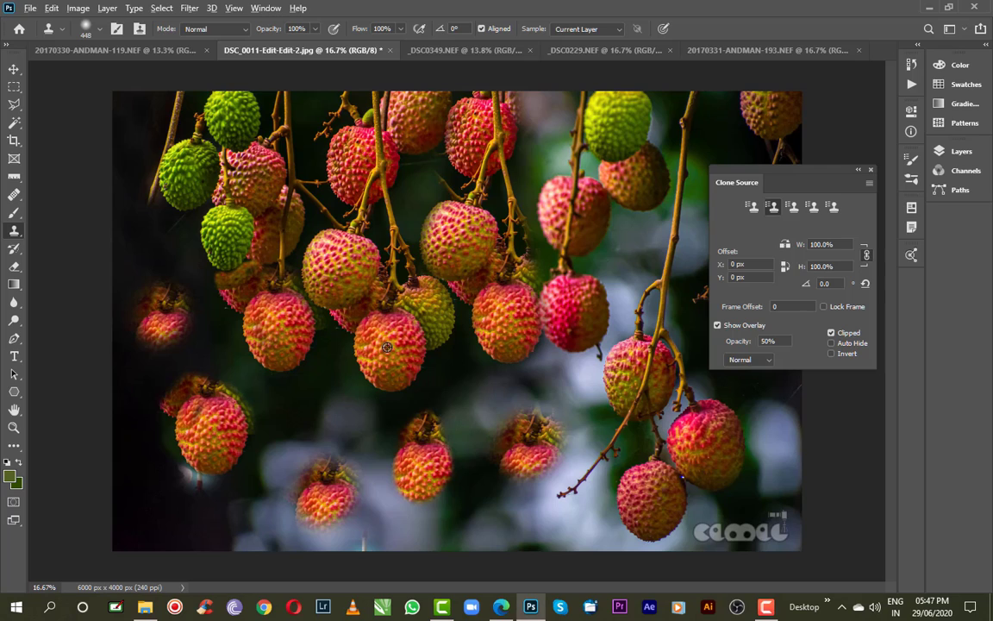
pyautogui.keyDown('alt'); pyautogui.click(387, 347); pyautogui.keyUp('alt')
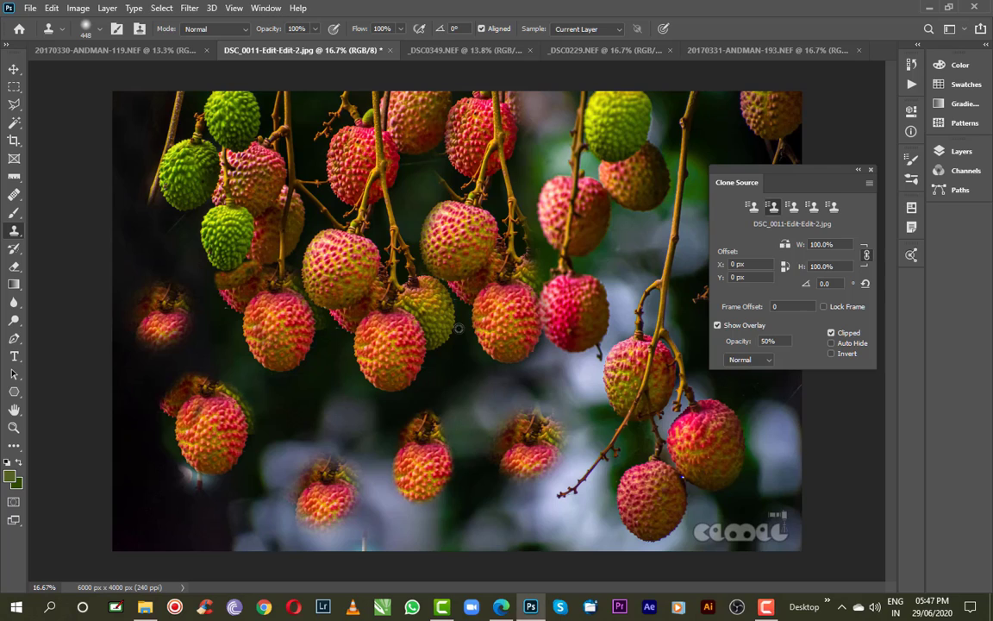
pyautogui.click(794, 207)
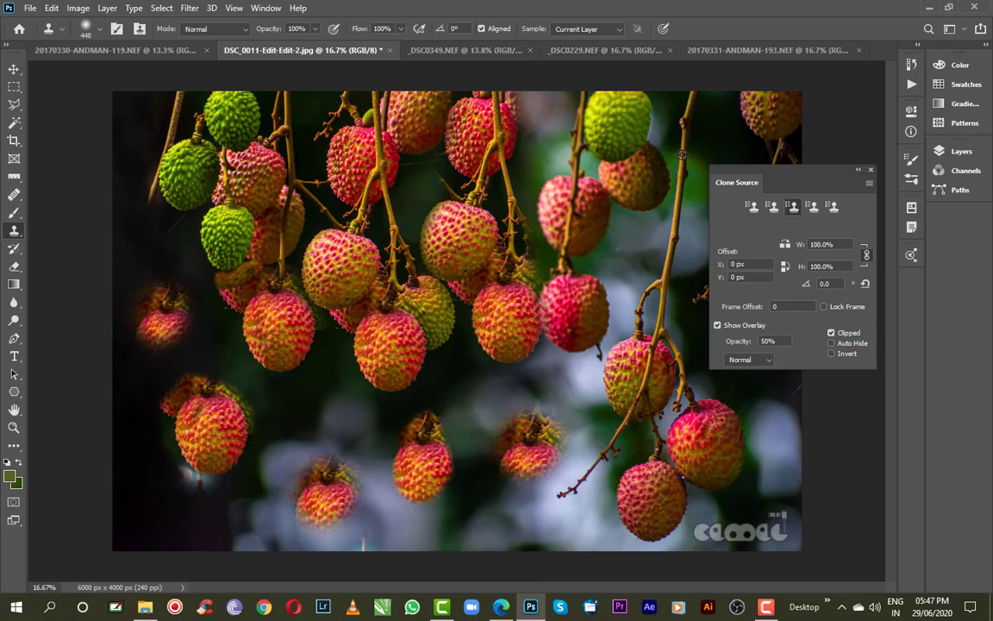
pyautogui.keyDown('alt'); pyautogui.click(682, 154); pyautogui.keyUp('alt')
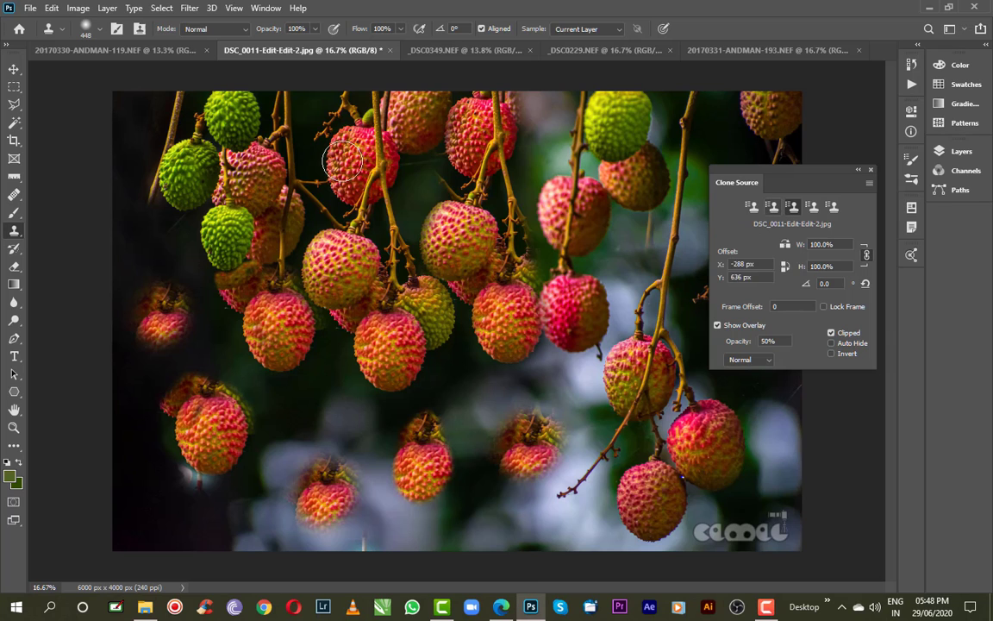
# - Create a blank 500 x 518 px document and set the clone brush size to 108 px
pyautogui.click(31, 8)
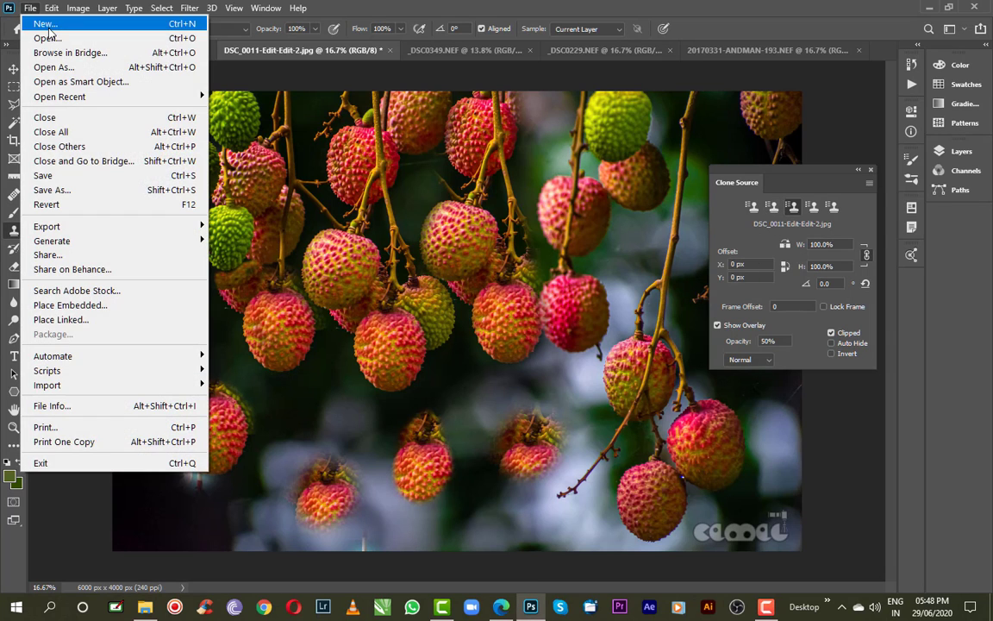
pyautogui.click(48, 24)
pyautogui.click(767, 510)
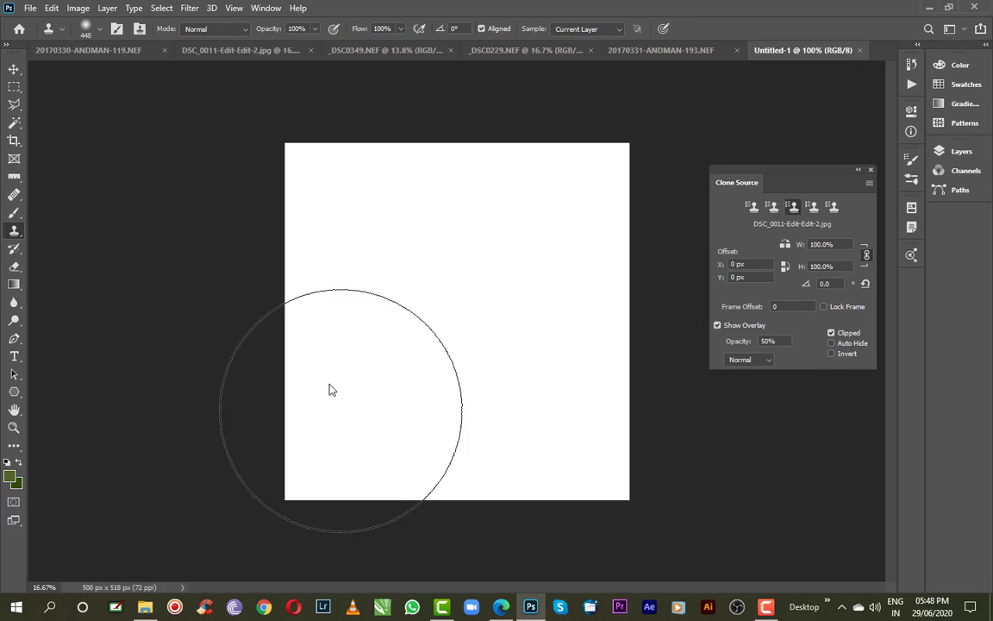
pyautogui.rightClick(410, 302)
pyautogui.click(501, 333)
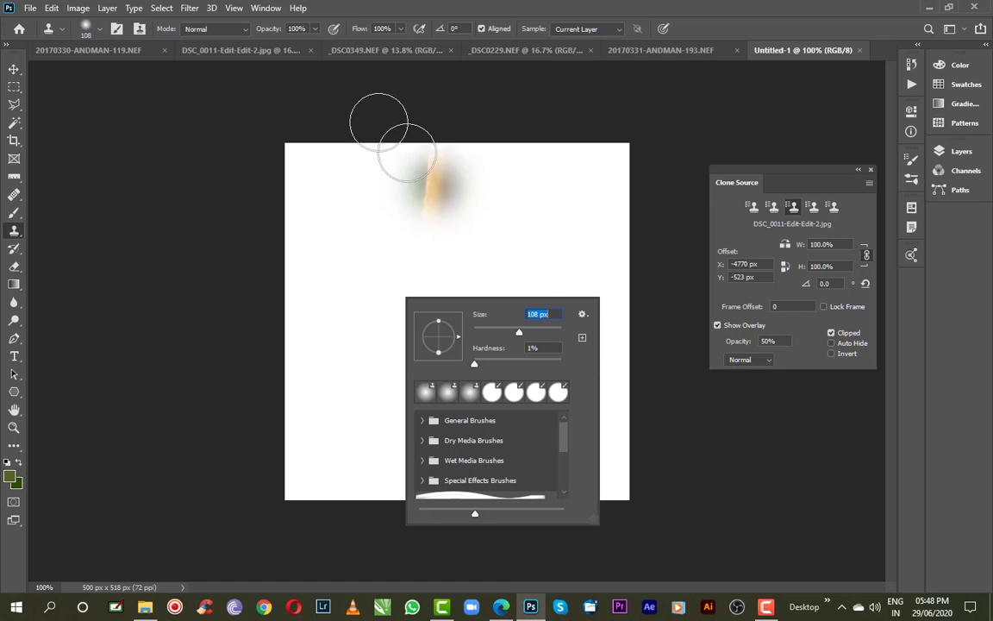
# - In the blank document, paint the branch from the third clone source at upper right and red lychee texture from the second below it
pyautogui.click(269, 51)
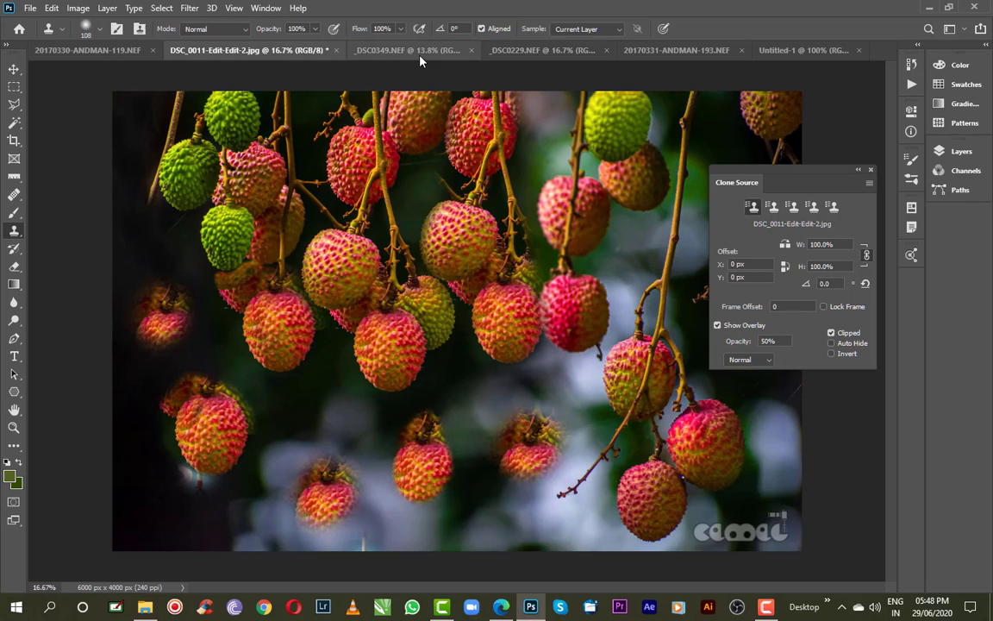
pyautogui.click(760, 50)
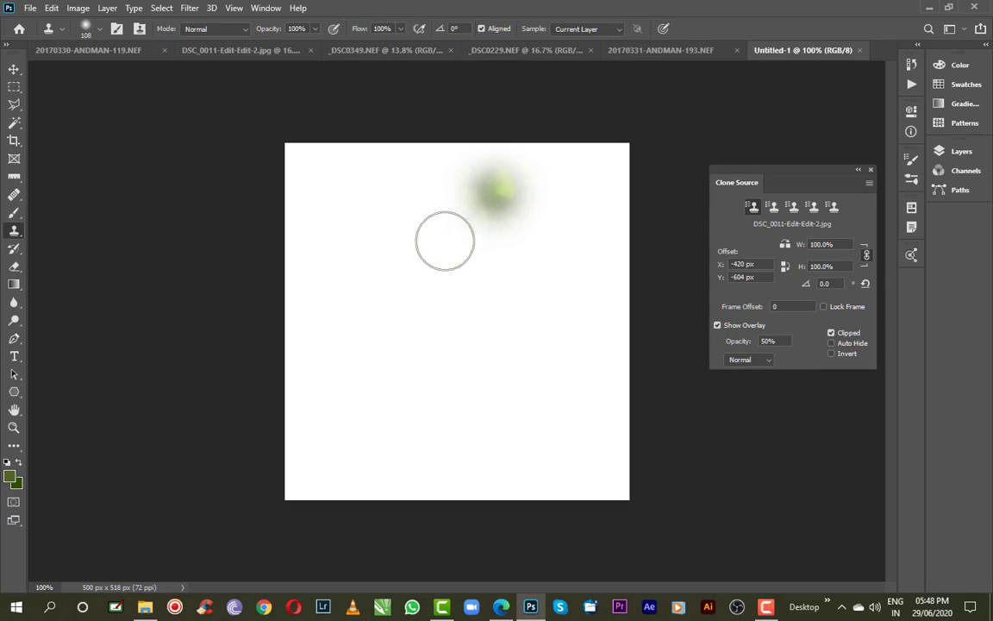
pyautogui.click(794, 207)
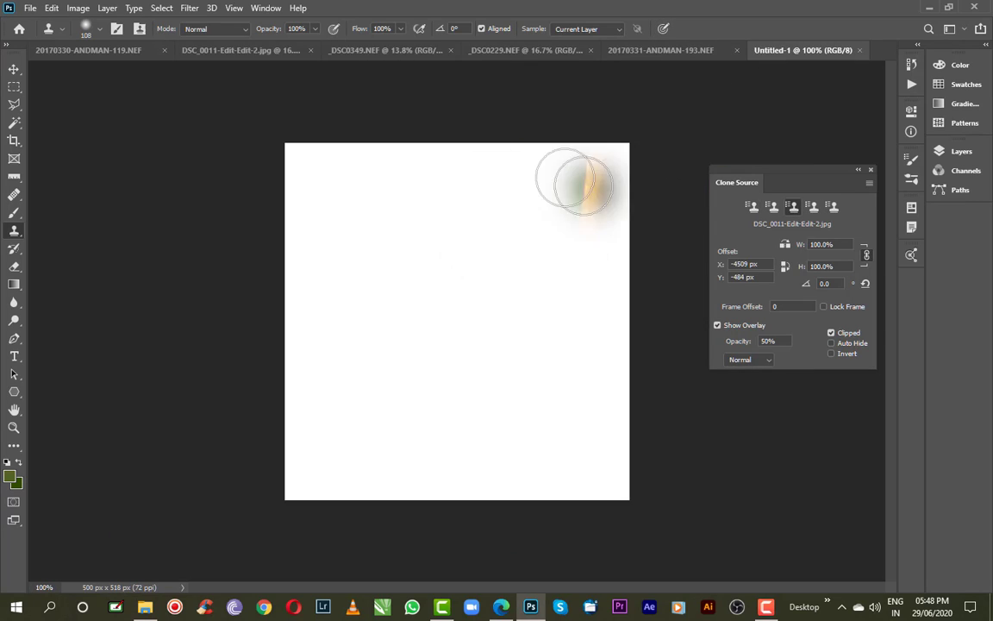
pyautogui.moveTo(556, 145); pyautogui.dragTo(556, 256)
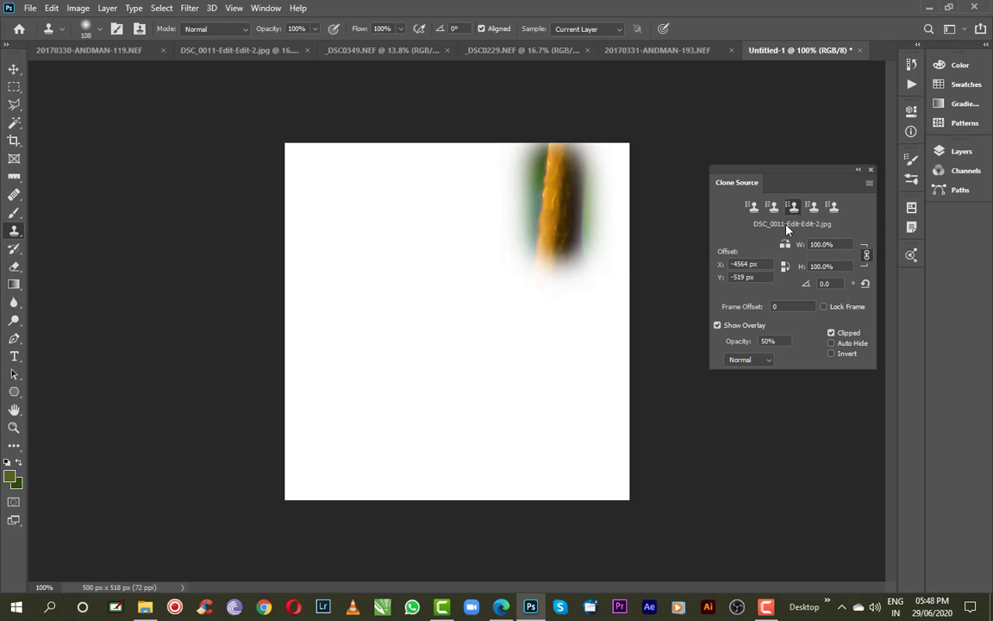
pyautogui.click(771, 207)
pyautogui.moveTo(627, 354)
pyautogui.mouseDown()
pyautogui.moveTo(584, 388)
pyautogui.moveTo(568, 365)
pyautogui.moveTo(531, 379)
pyautogui.moveTo(530, 395)
pyautogui.moveTo(547, 404)
pyautogui.moveTo(565, 386)
pyautogui.moveTo(559, 357)
pyautogui.moveTo(525, 362)
pyautogui.mouseUp()
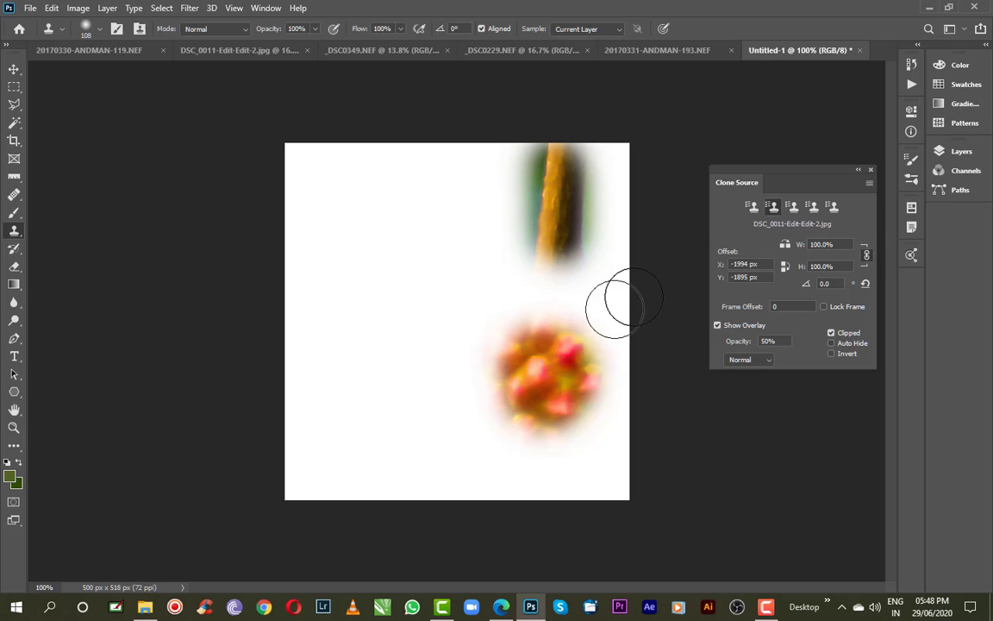
# - Paint green lychee texture from the first source at upper left, extend the red texture with the second, and stamp the third at lower left
pyautogui.click(752, 207)
pyautogui.moveTo(390, 216)
pyautogui.mouseDown()
pyautogui.moveTo(320, 197)
pyautogui.moveTo(342, 213)
pyautogui.moveTo(325, 234)
pyautogui.moveTo(306, 210)
pyautogui.moveTo(322, 184)
pyautogui.moveTo(359, 197)
pyautogui.moveTo(329, 257)
pyautogui.moveTo(351, 263)
pyautogui.moveTo(358, 200)
pyautogui.mouseUp()
pyautogui.click(772, 207)
pyautogui.moveTo(466, 321)
pyautogui.mouseDown()
pyautogui.moveTo(506, 405)
pyautogui.moveTo(448, 362)
pyautogui.mouseUp()
pyautogui.click(793, 206)
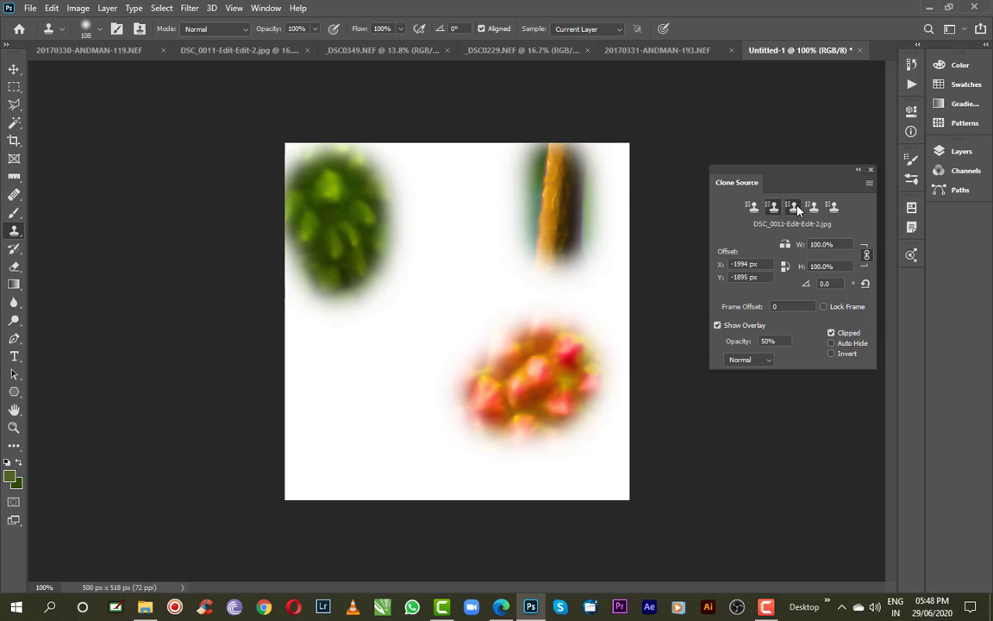
pyautogui.moveTo(384, 362)
pyautogui.mouseDown()
pyautogui.moveTo(373, 370)
pyautogui.moveTo(377, 422)
pyautogui.moveTo(390, 366)
pyautogui.mouseUp()
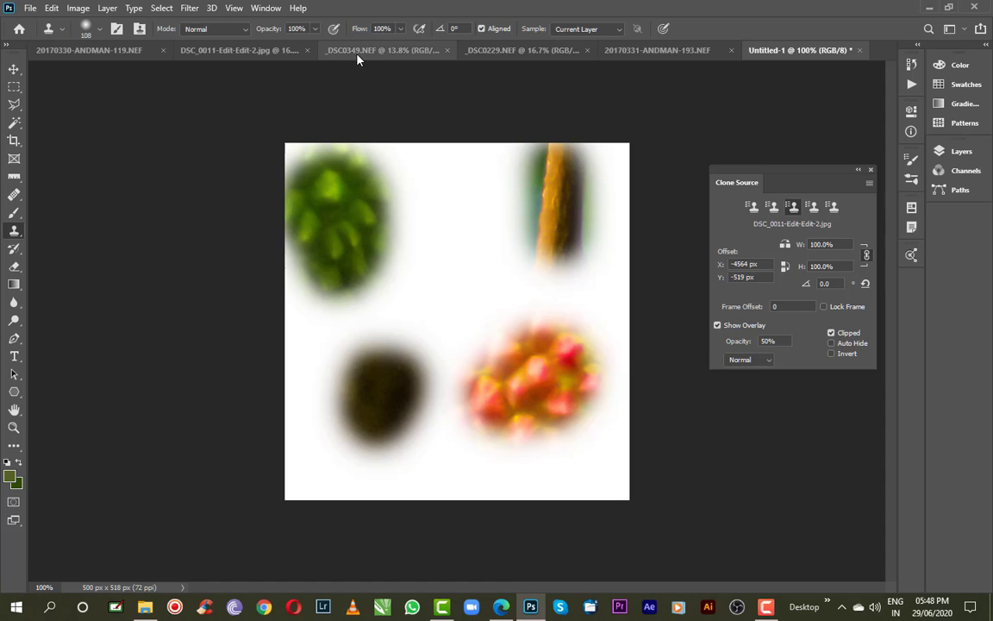
# - Check the third clone source's preview over the lychee photo, the hibiscus photo and the new document
pyautogui.click(250, 50)
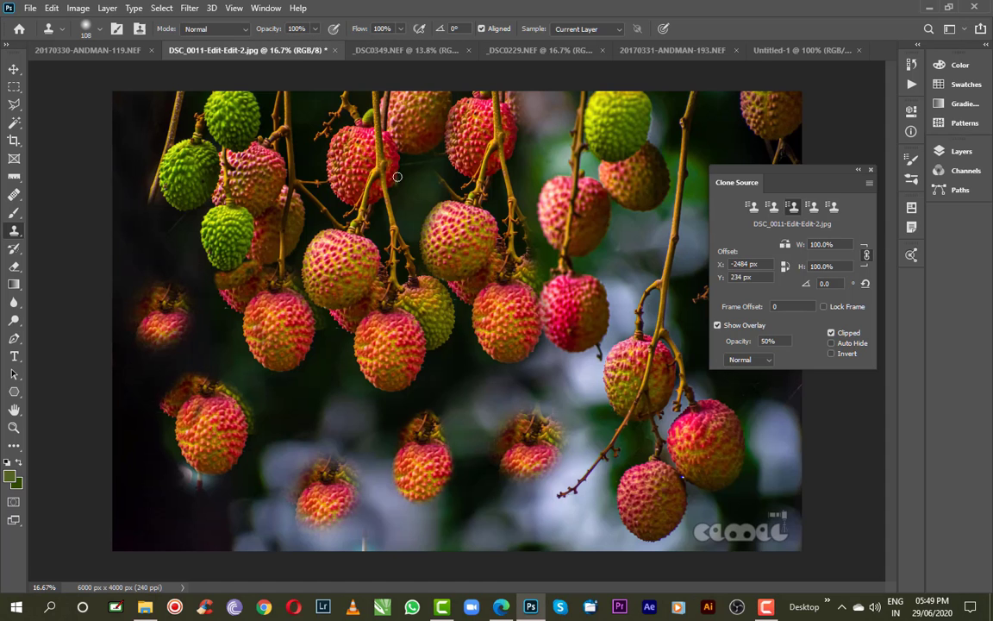
pyautogui.click(535, 50)
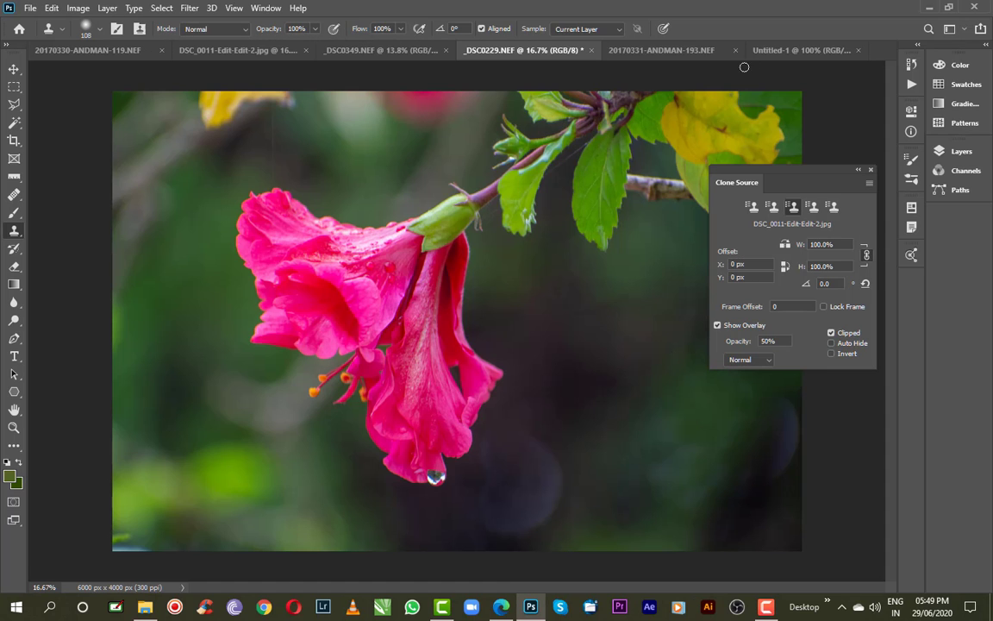
pyautogui.click(795, 50)
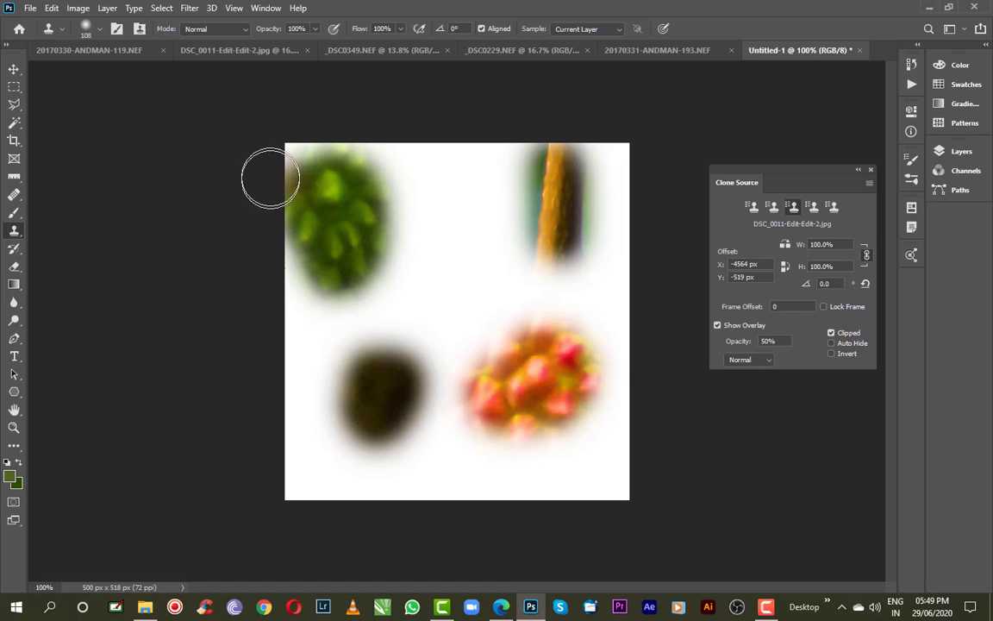
# - Check the image size of the lychee photo and of the 500 x 518 px document without changing either
pyautogui.click(225, 50)
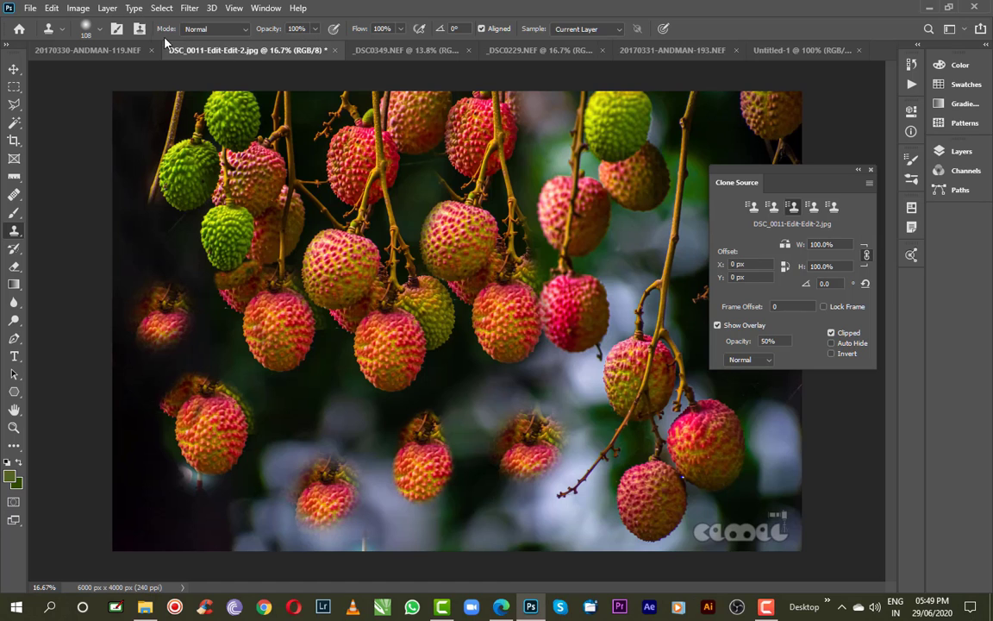
pyautogui.click(78, 8)
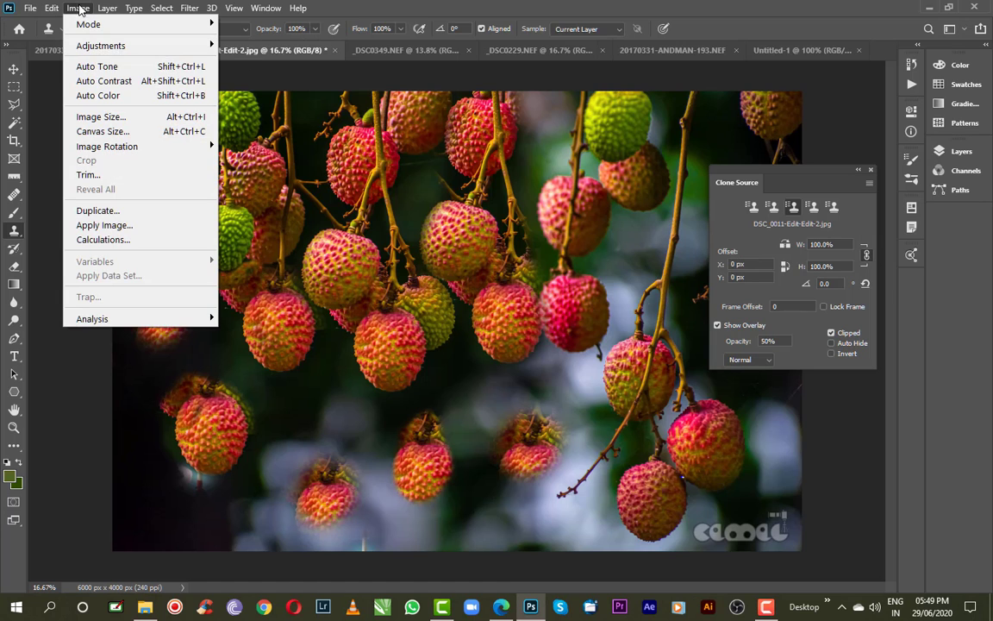
pyautogui.click(96, 117)
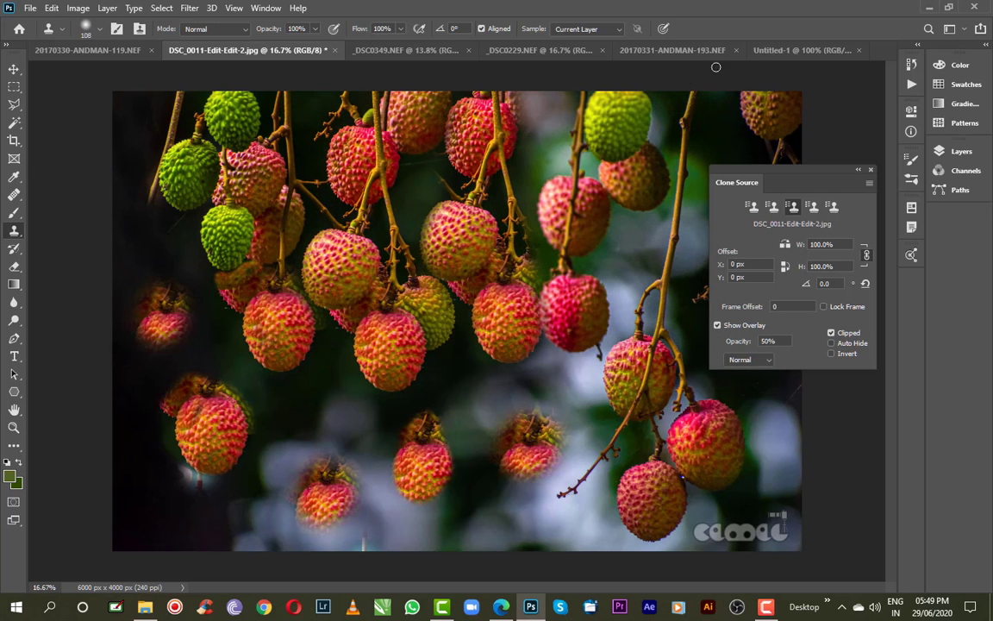
pyautogui.click(802, 50)
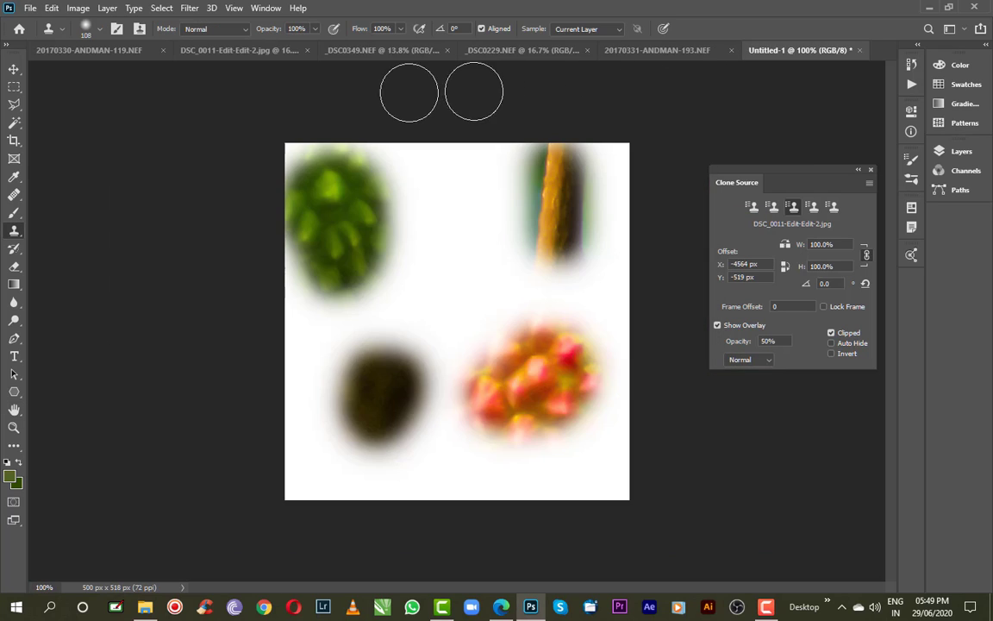
pyautogui.click(79, 9)
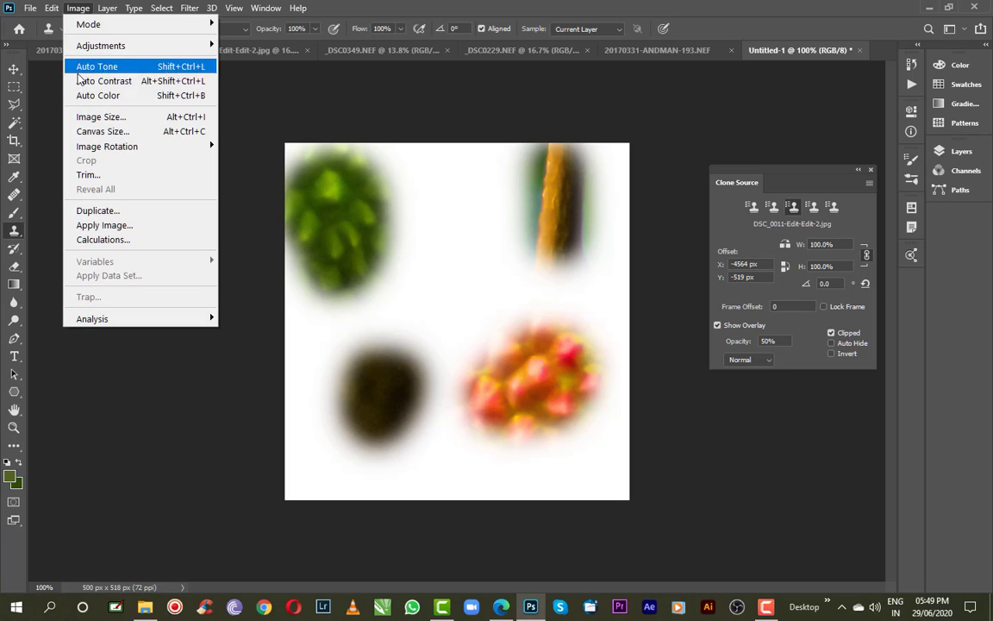
pyautogui.click(101, 117)
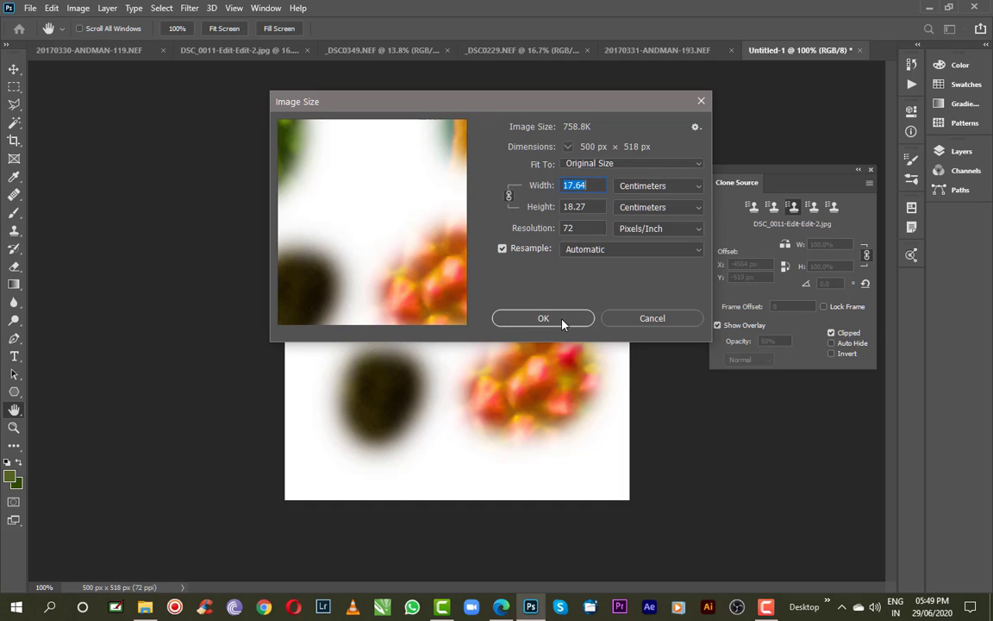
pyautogui.click(645, 321)
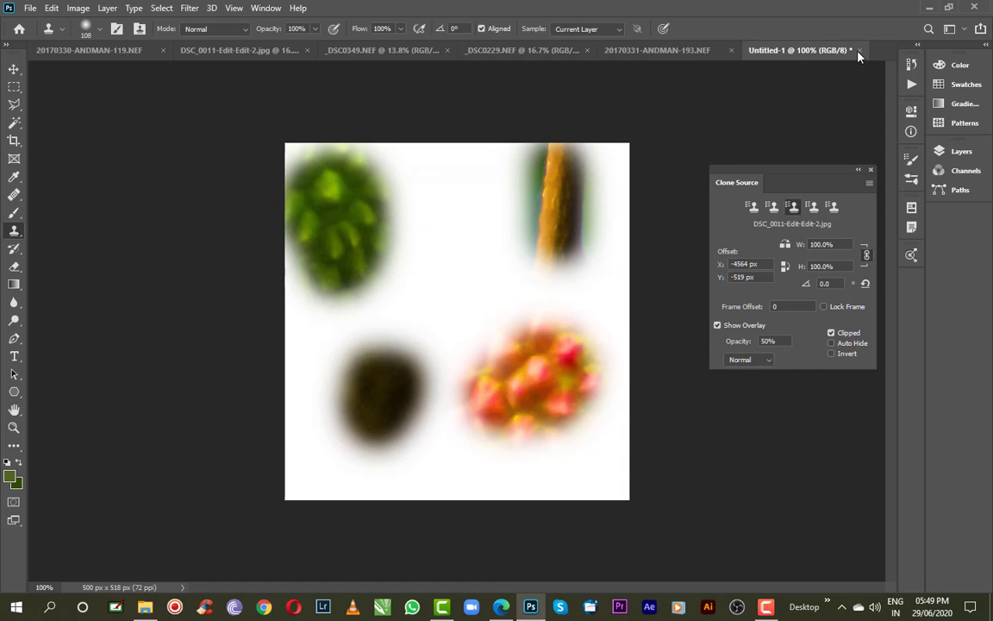
# - Replace the small test document with a blank A4 document, 210 x 297 mm at 300 ppi, and set the clone brush size to 291 px
pyautogui.click(859, 52)
pyautogui.click(486, 230)
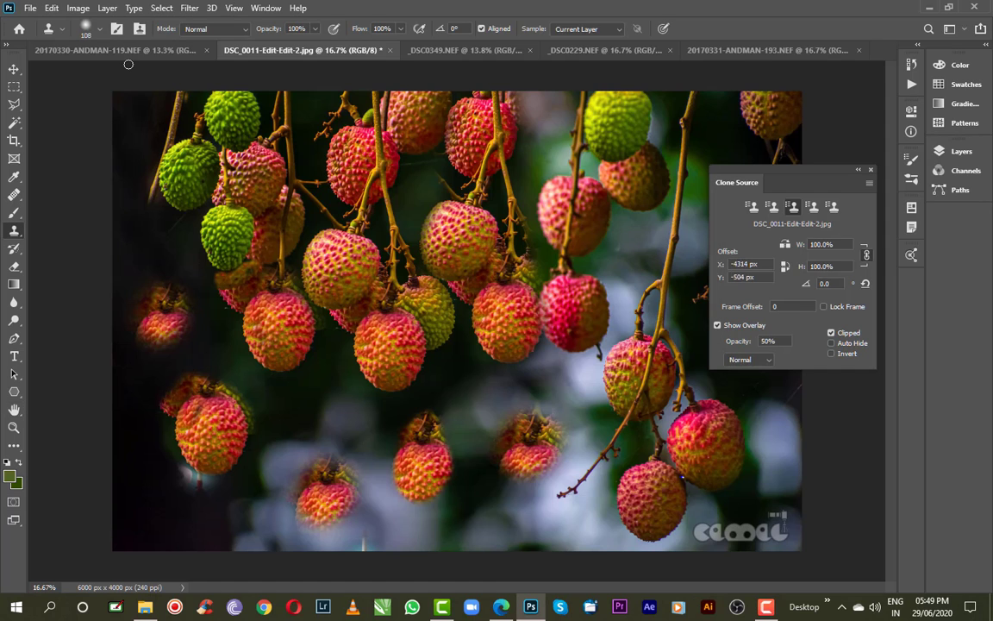
pyautogui.click(31, 11)
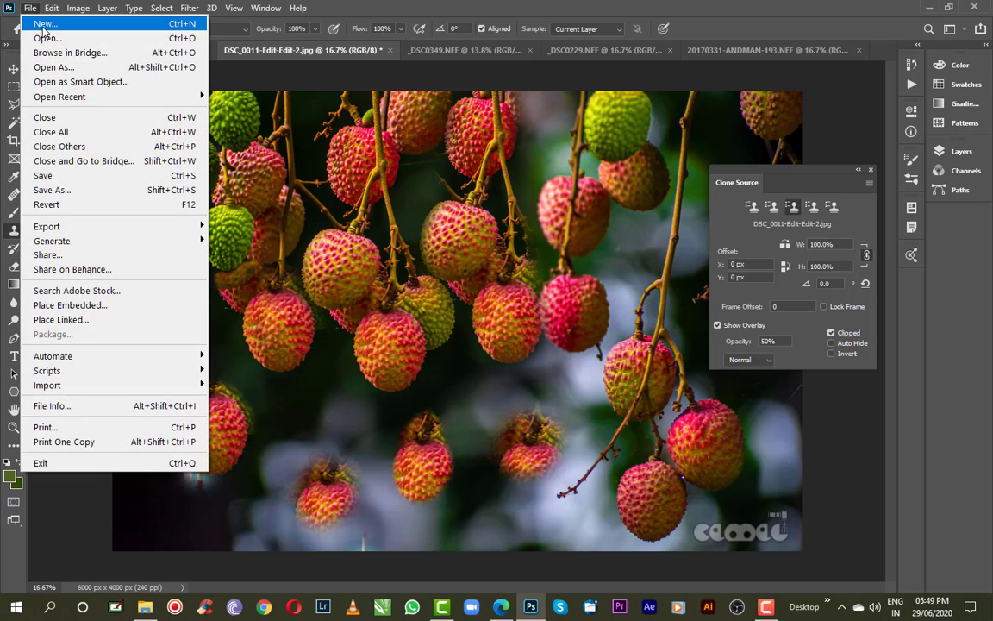
pyautogui.click(42, 25)
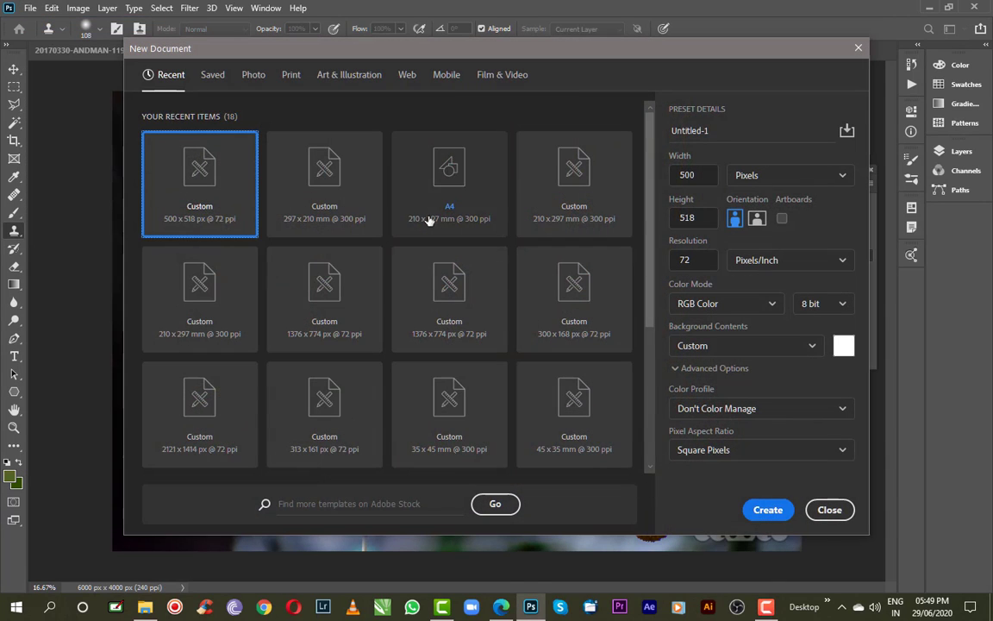
pyautogui.click(450, 164)
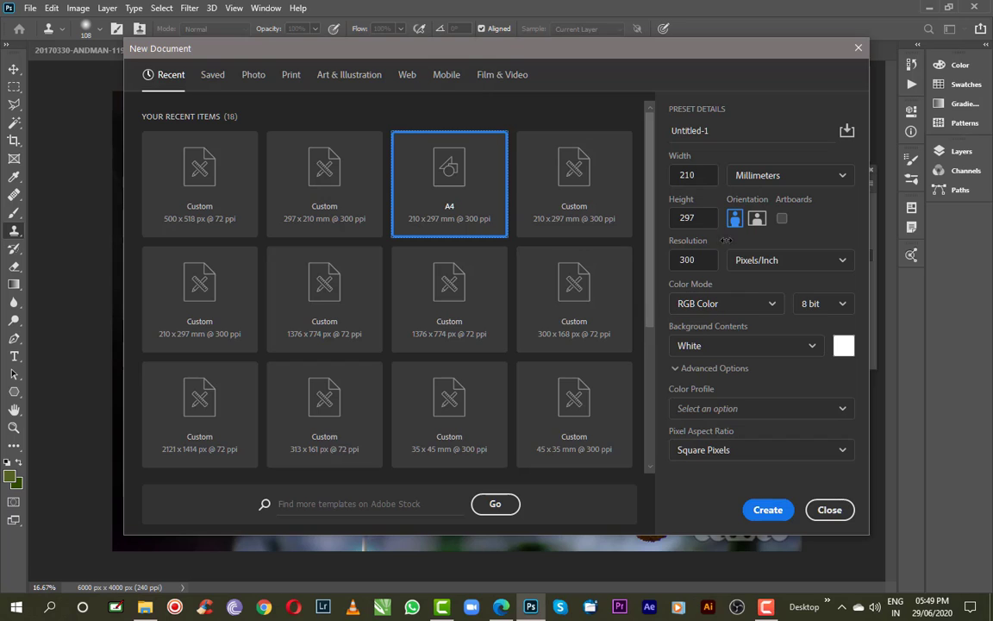
pyautogui.click(749, 509)
pyautogui.rightClick(415, 189)
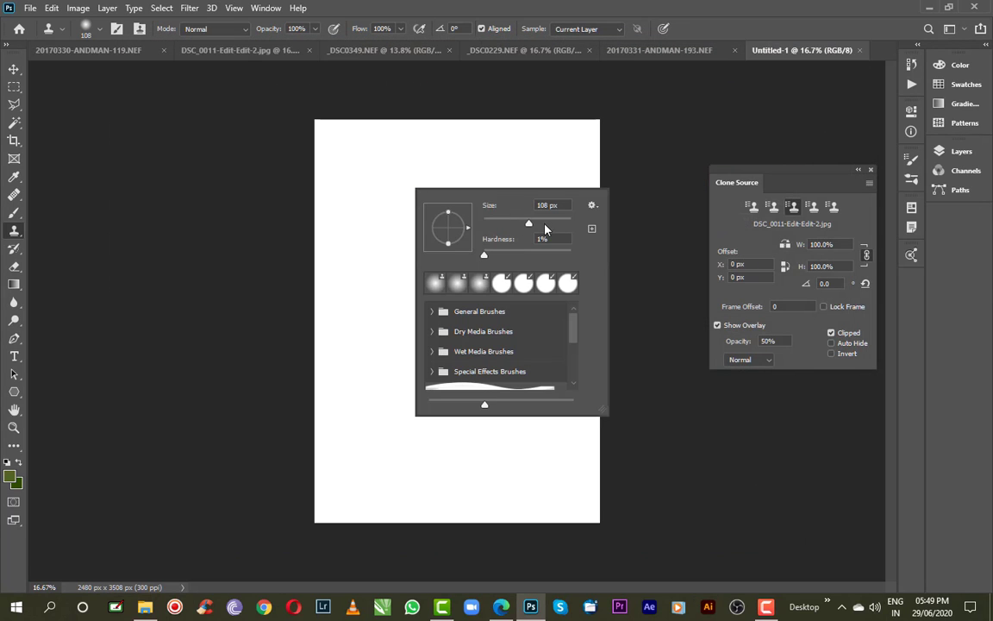
pyautogui.moveTo(555, 225); pyautogui.dragTo(552, 224)
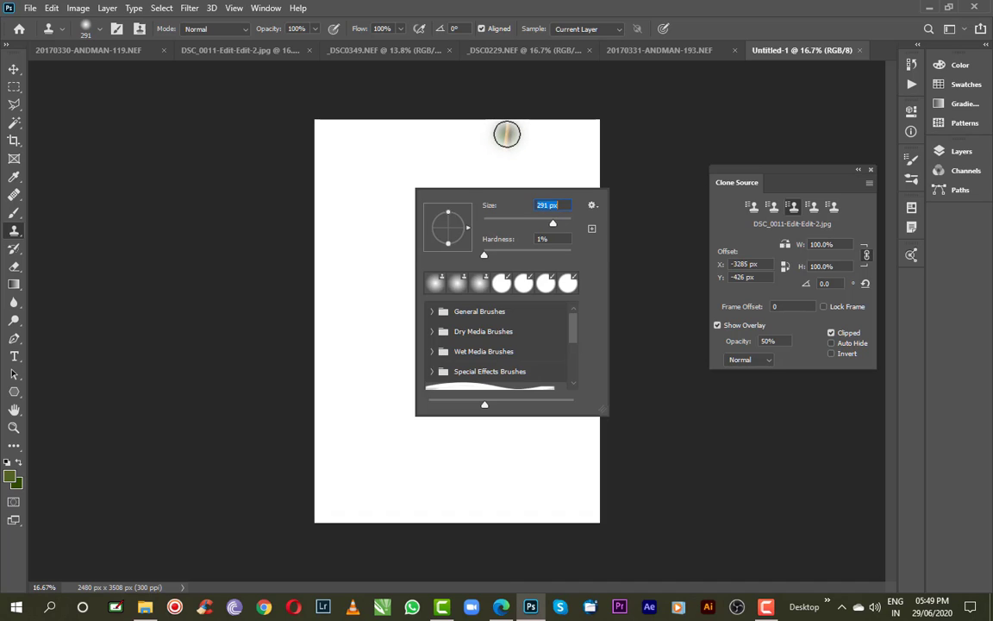
# - Paint the branch from the third clone source near the page's top, the green lychee from the first and the red lychee from the second
pyautogui.moveTo(507, 131); pyautogui.dragTo(492, 202)
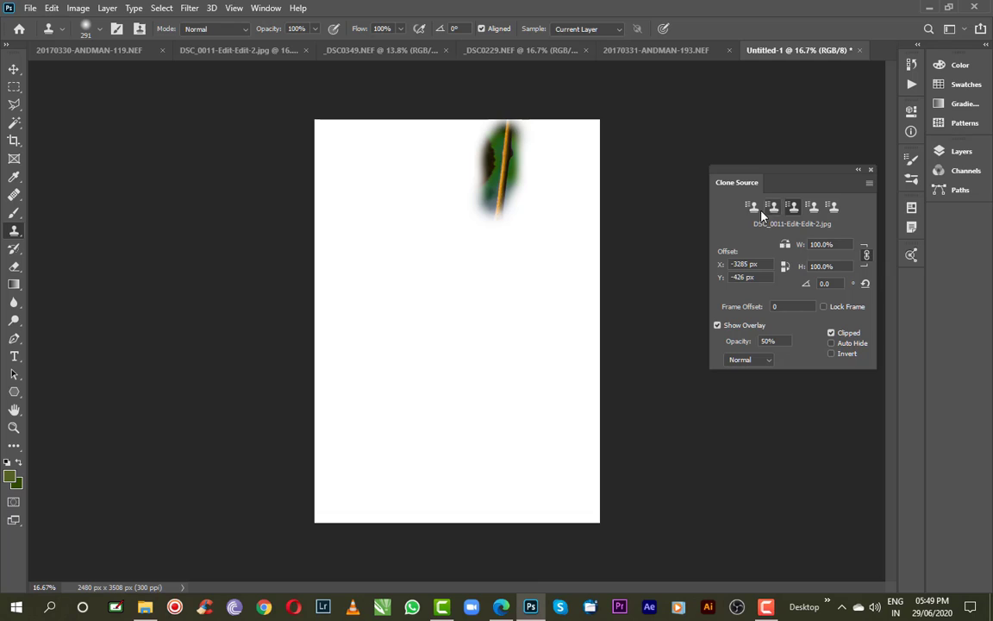
pyautogui.click(751, 212)
pyautogui.moveTo(374, 300)
pyautogui.mouseDown()
pyautogui.moveTo(381, 308)
pyautogui.moveTo(362, 312)
pyautogui.moveTo(380, 298)
pyautogui.moveTo(405, 307)
pyautogui.mouseUp()
pyautogui.click(775, 212)
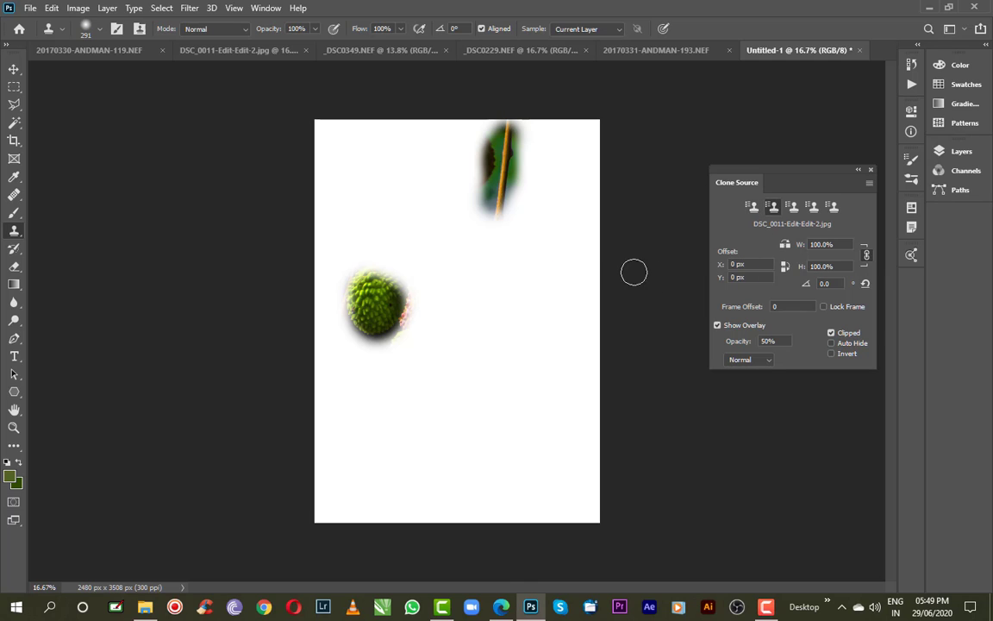
pyautogui.moveTo(539, 313)
pyautogui.mouseDown()
pyautogui.moveTo(539, 326)
pyautogui.moveTo(548, 300)
pyautogui.moveTo(545, 322)
pyautogui.mouseUp()
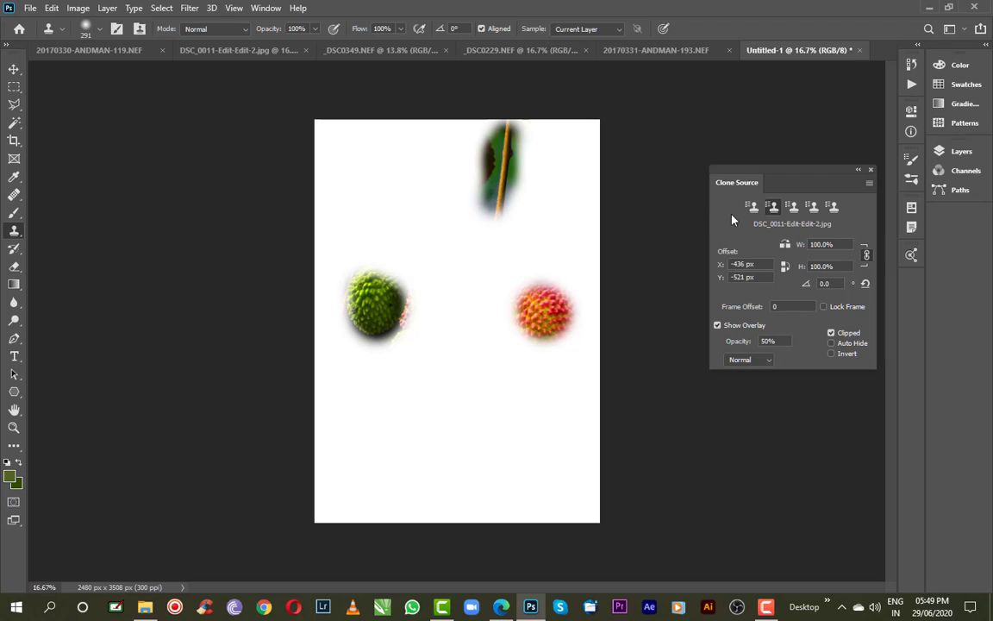
# - Extend the branch downward with the third source, then enlarge the green lychee with the first and the red lychee with the second
pyautogui.click(794, 211)
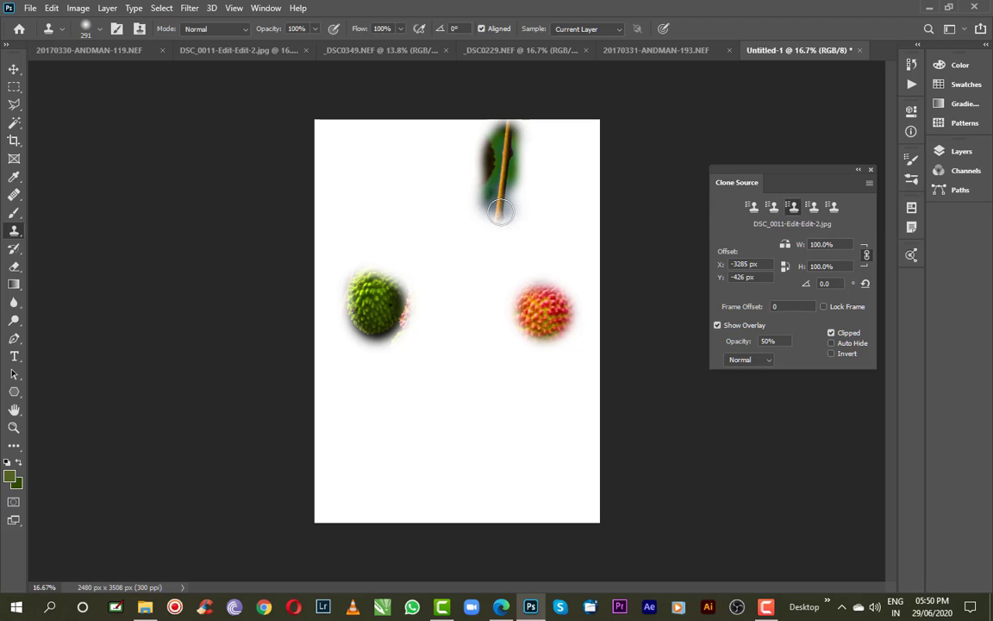
pyautogui.moveTo(501, 211)
pyautogui.mouseDown()
pyautogui.moveTo(495, 249)
pyautogui.moveTo(509, 176)
pyautogui.mouseUp()
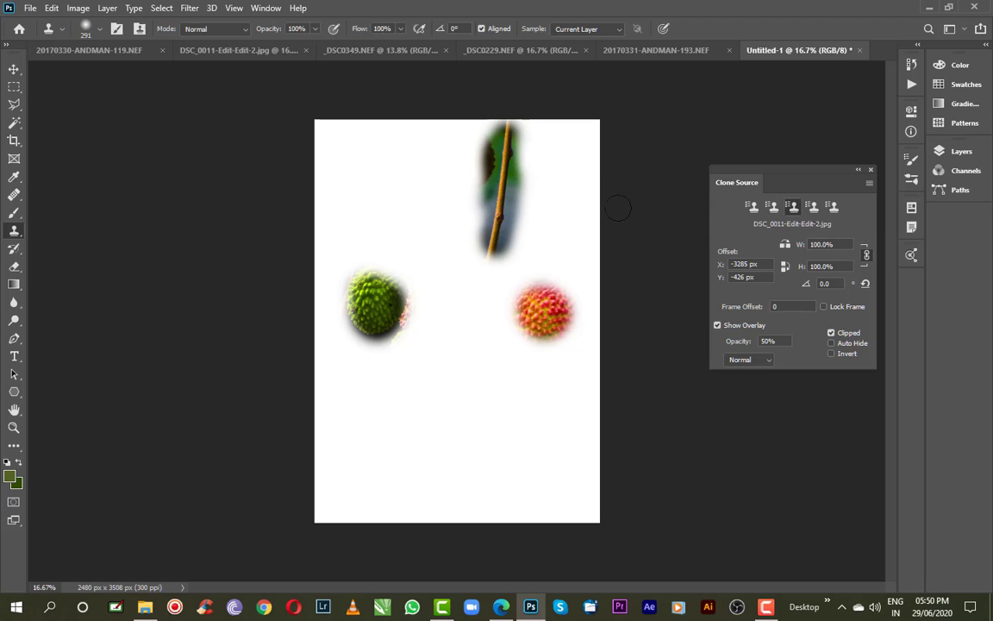
pyautogui.click(752, 207)
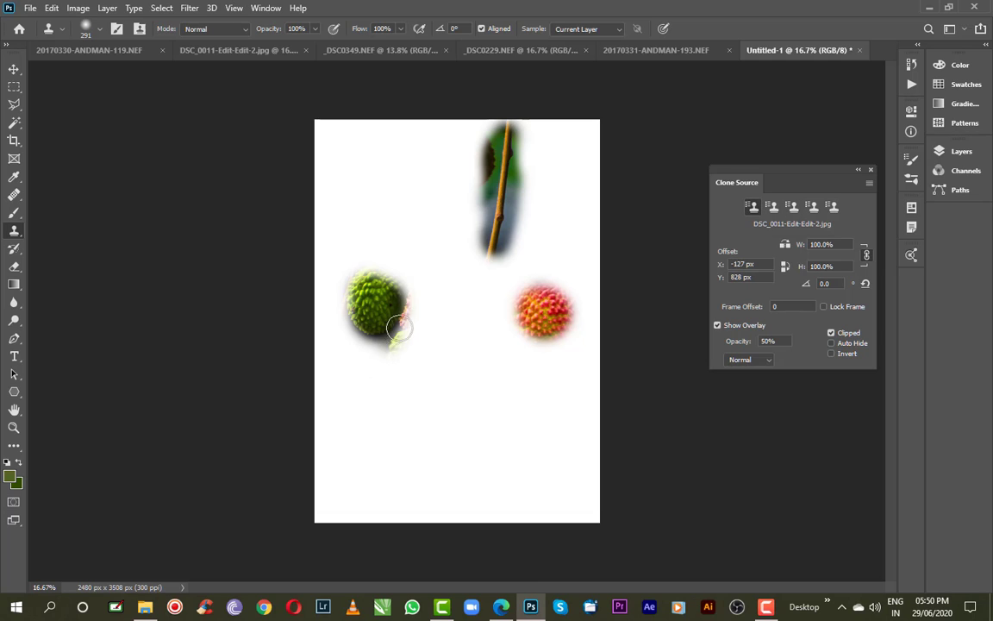
pyautogui.moveTo(407, 312)
pyautogui.mouseDown()
pyautogui.moveTo(389, 277)
pyautogui.moveTo(336, 235)
pyautogui.moveTo(323, 289)
pyautogui.mouseUp()
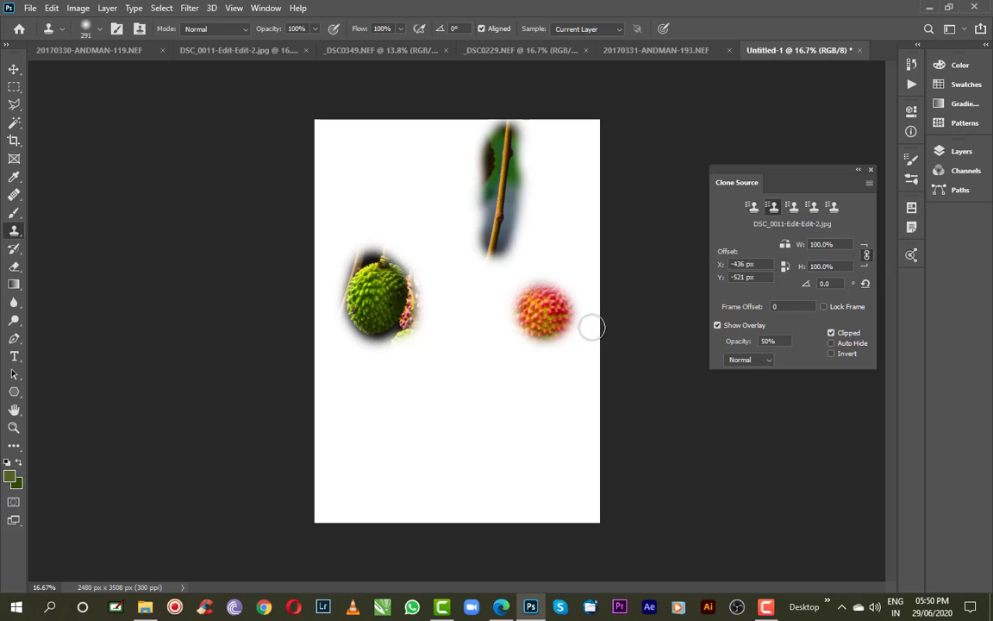
pyautogui.moveTo(571, 334)
pyautogui.mouseDown()
pyautogui.moveTo(531, 346)
pyautogui.moveTo(531, 304)
pyautogui.mouseUp()
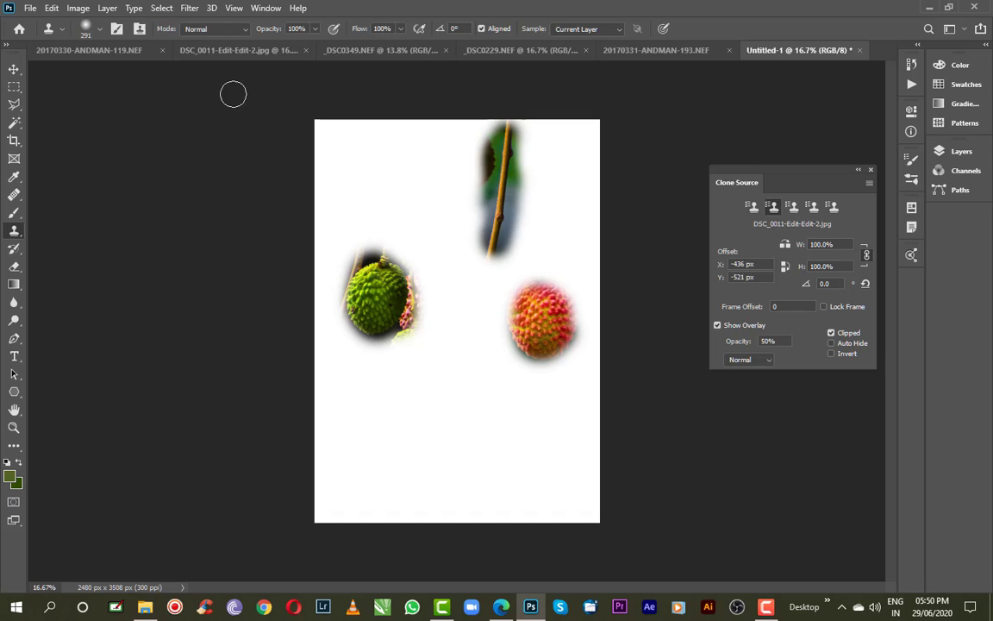
# - Undo all clone strokes in the A4 document until the page is blank
pyautogui.hotkey('ctrl', 'z')
pyautogui.hotkey('ctrl', 'z')
pyautogui.hotkey('ctrl', 'z')
pyautogui.hotkey('ctrl', 'z')
pyautogui.hotkey('ctrl', 'z')
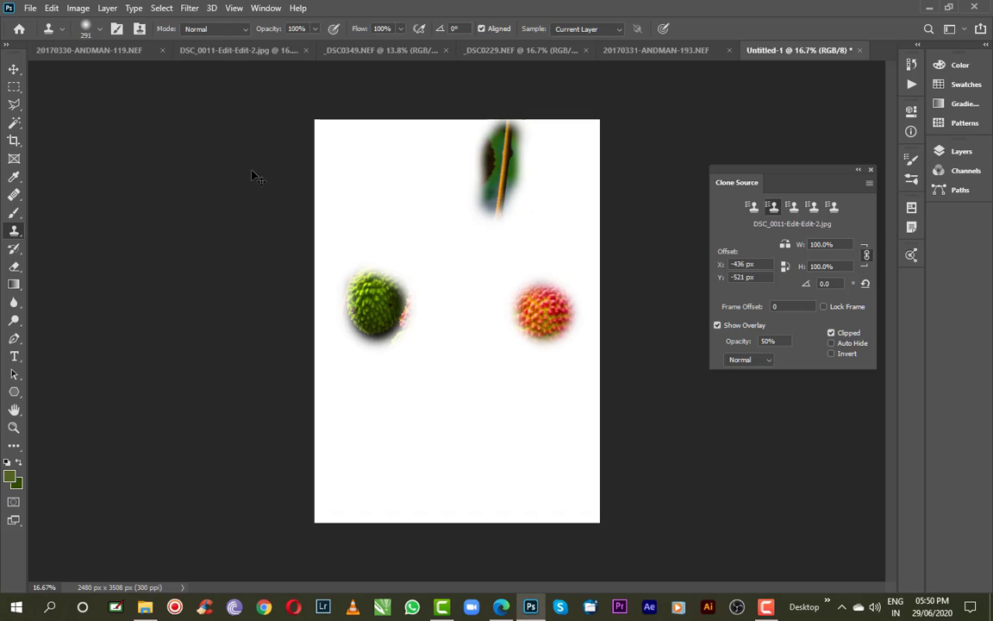
pyautogui.hotkey('ctrl', 'z')
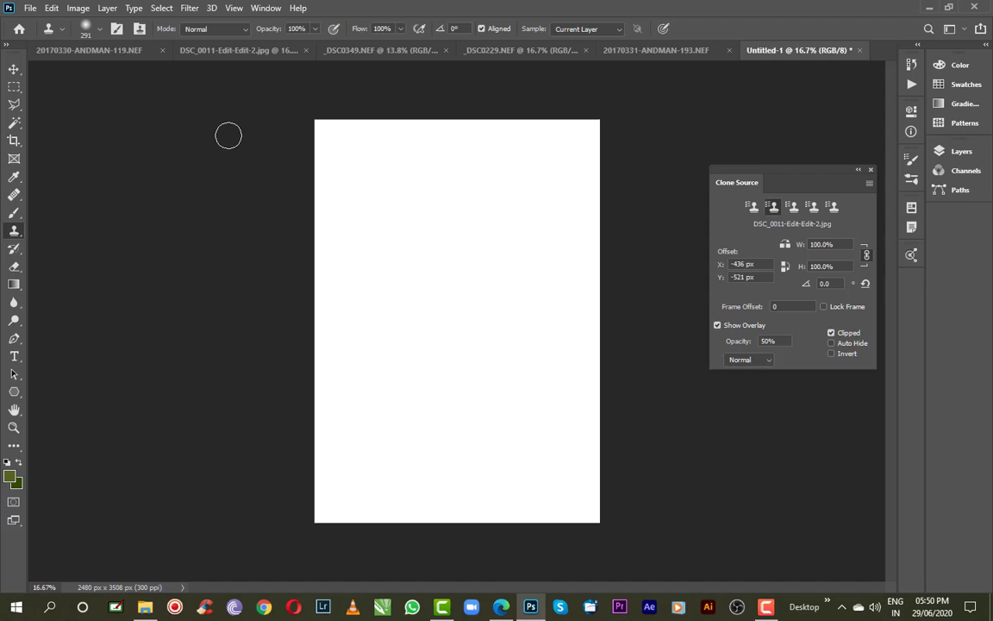
# - Undo the cloned lychees painted in the lychee photo DSC_0011-Edit-Edit-2.jpg
pyautogui.click(246, 49)
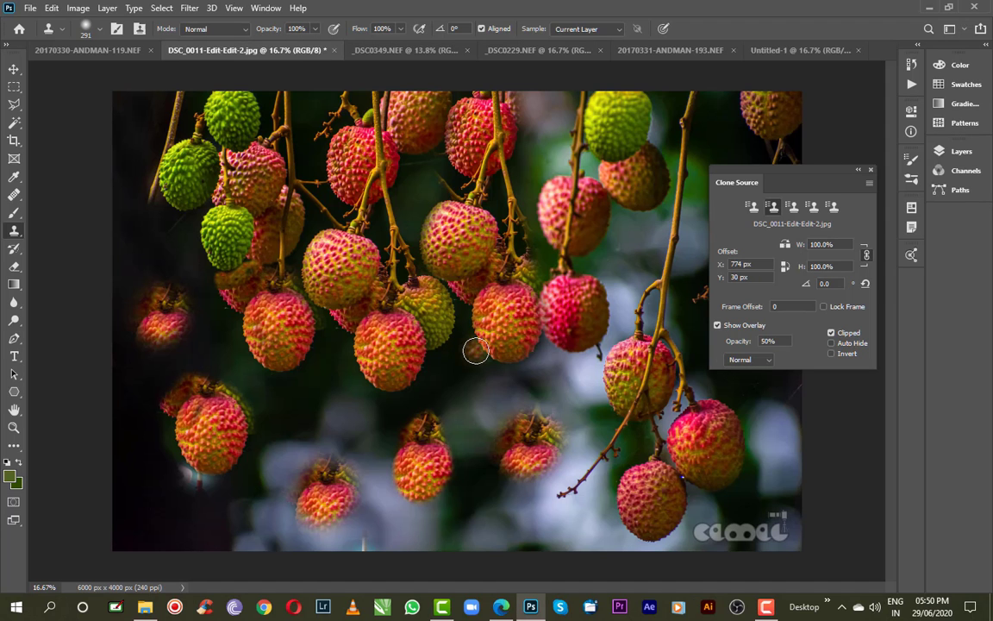
pyautogui.hotkey('ctrl', 'z')
pyautogui.hotkey('ctrl', 'z')
pyautogui.hotkey('ctrl', 'z')
pyautogui.hotkey('ctrl', 'z')
pyautogui.hotkey('ctrl', 'z')
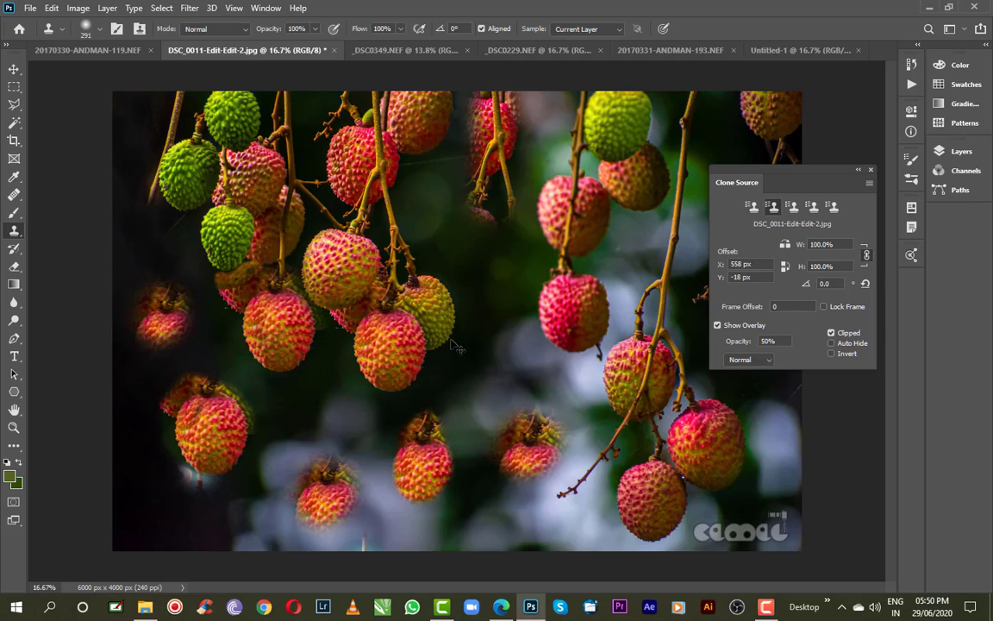
pyautogui.hotkey('ctrl', 'z')
pyautogui.hotkey('ctrl', 'z')
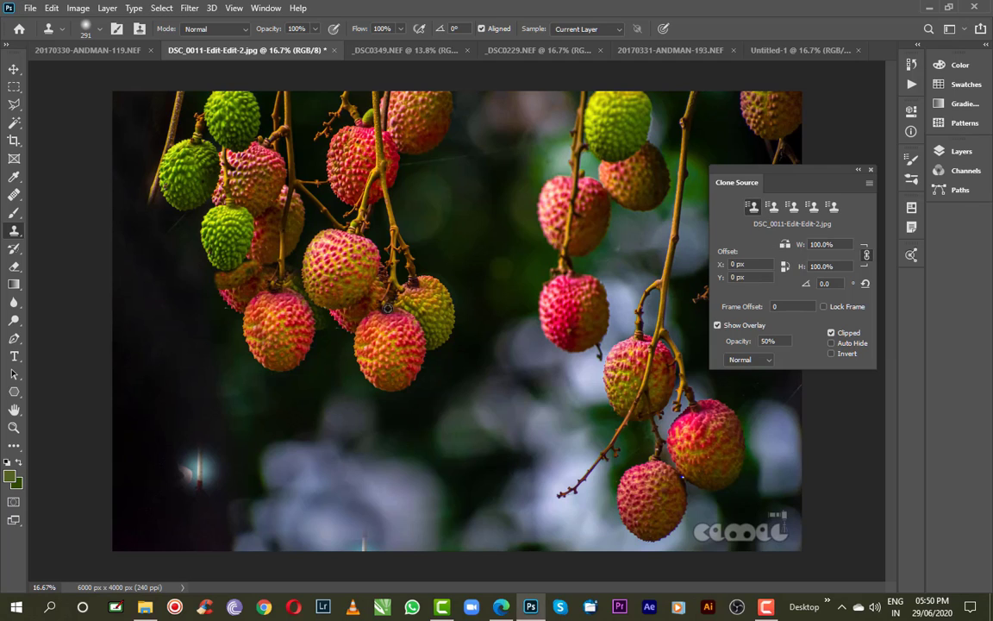
# - In the A4 document, compare the clone source overlay clipped and unclipped, leaving it unclipped
pyautogui.click(768, 50)
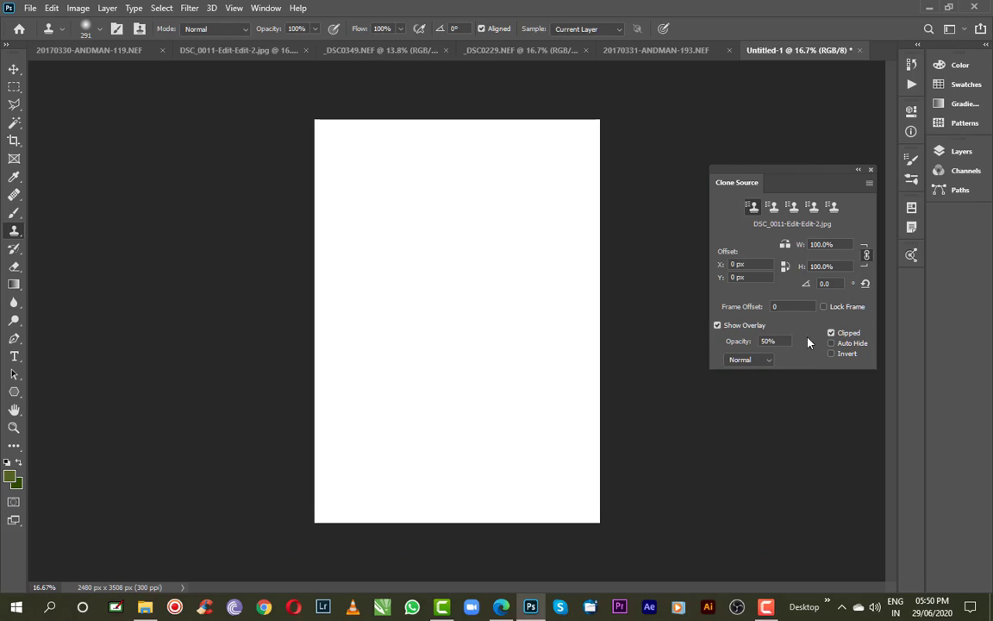
pyautogui.click(831, 333)
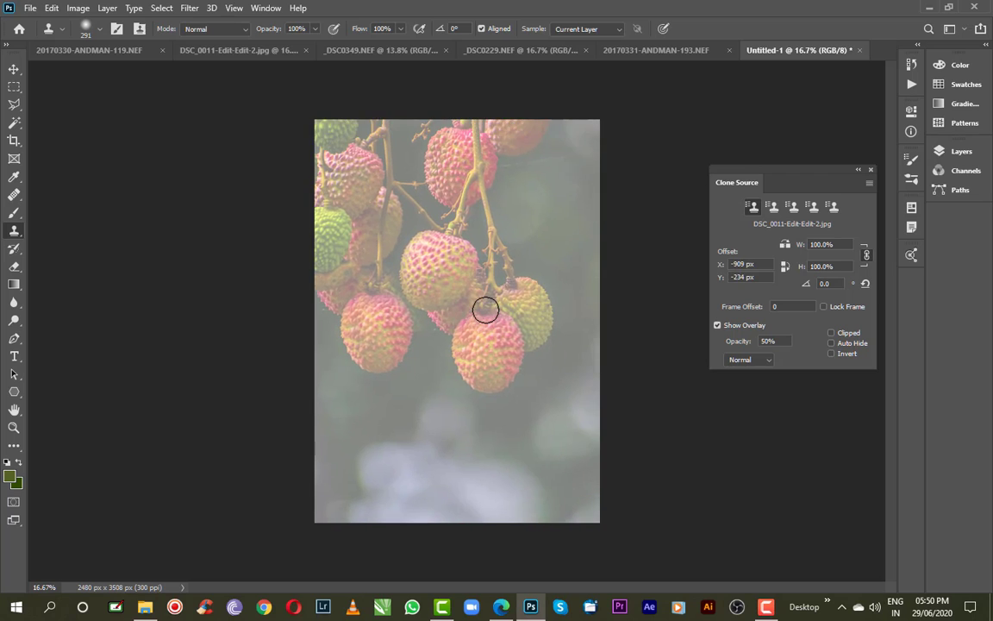
pyautogui.click(831, 333)
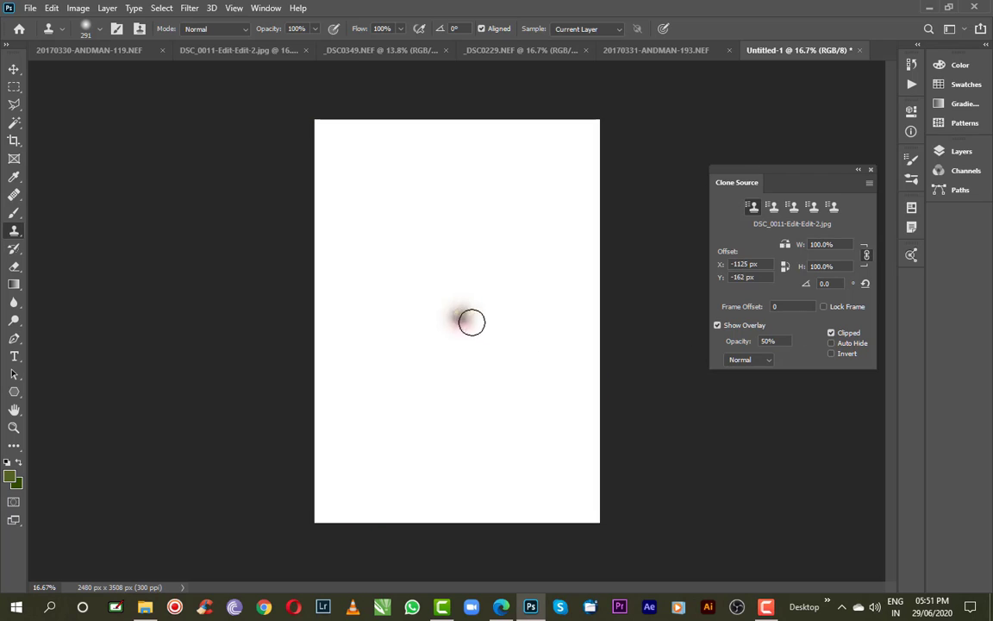
pyautogui.click(832, 333)
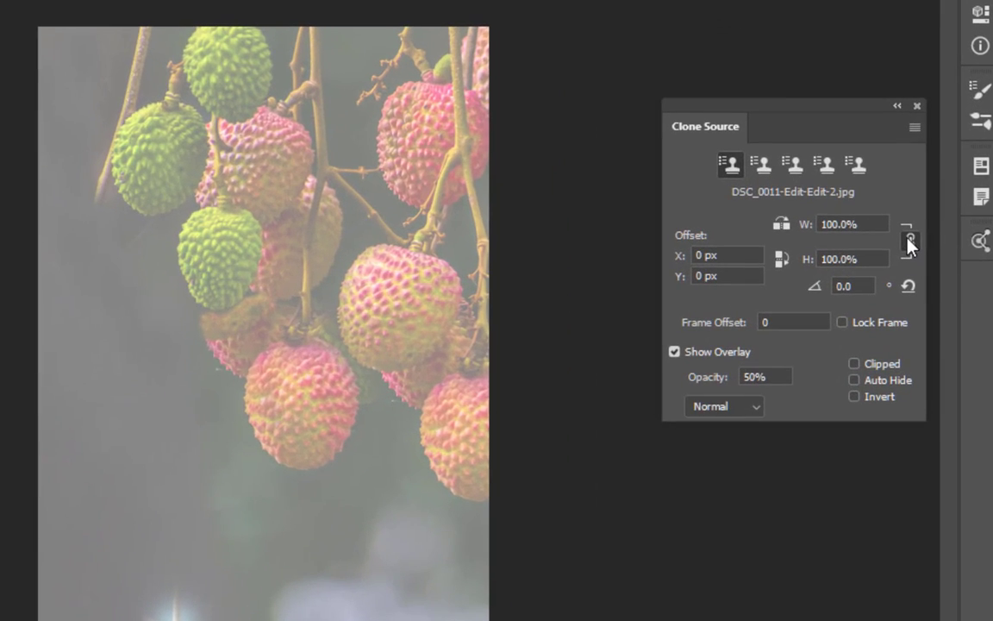
# - With width and height linked, scale the first clone source to 50% by its width and to 25% by its height
pyautogui.click(910, 241)
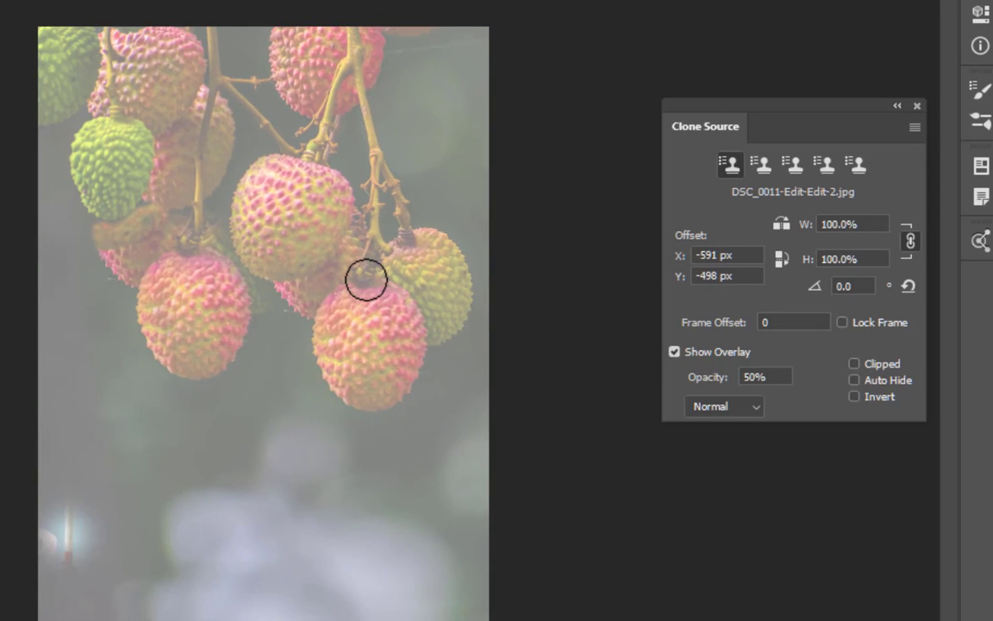
pyautogui.moveTo(877, 223); pyautogui.dragTo(765, 234)
pyautogui.write('50')
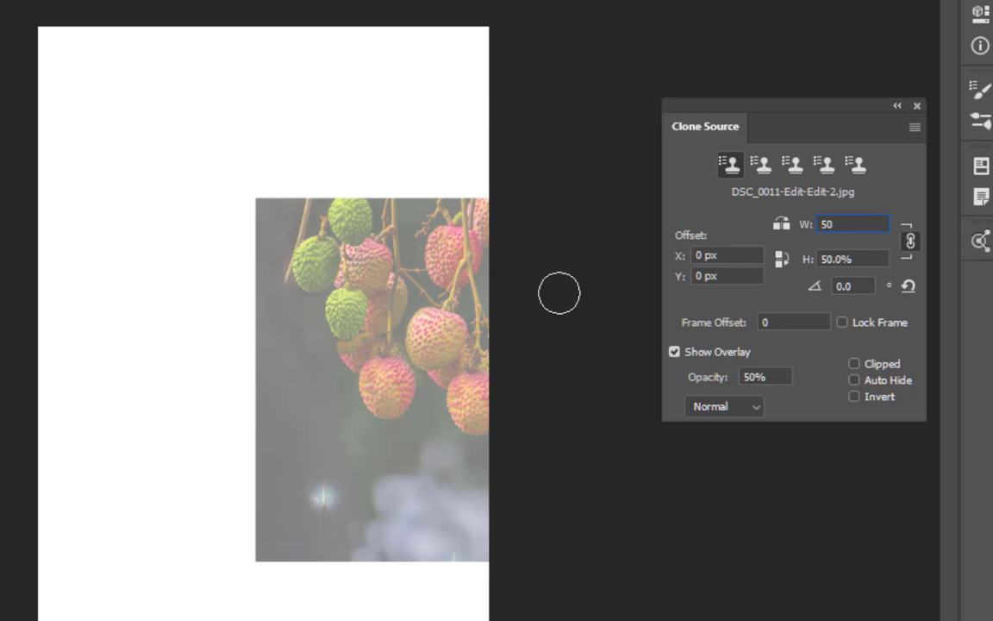
pyautogui.press('Return')
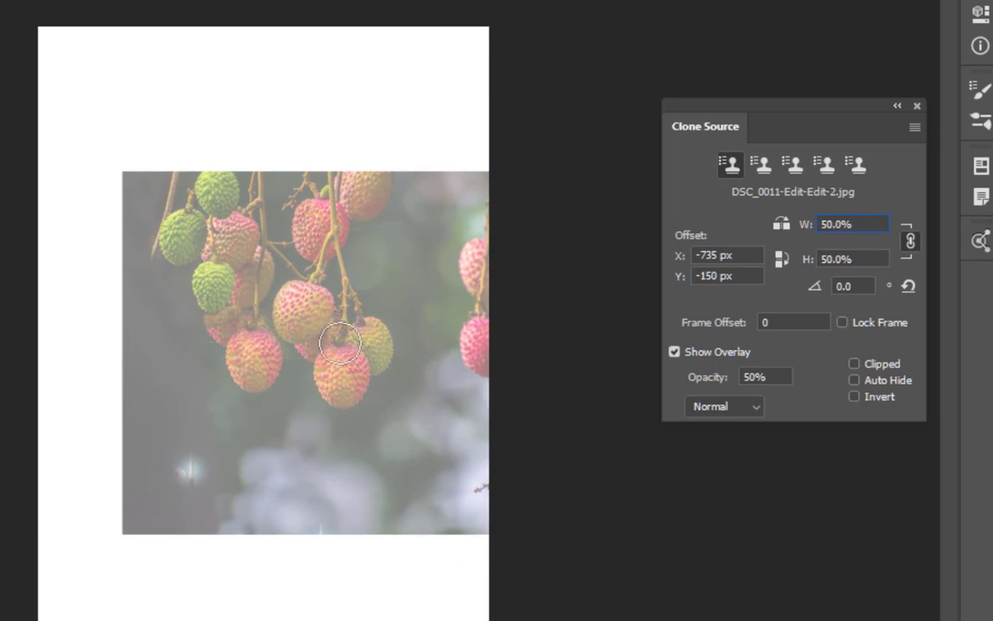
pyautogui.moveTo(860, 262); pyautogui.dragTo(811, 269)
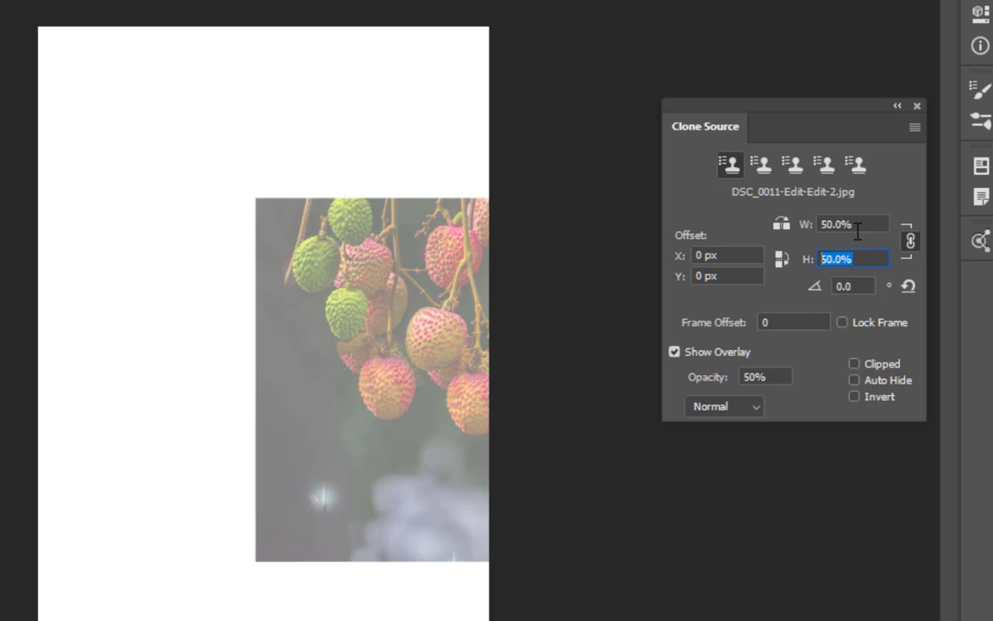
pyautogui.write('25')
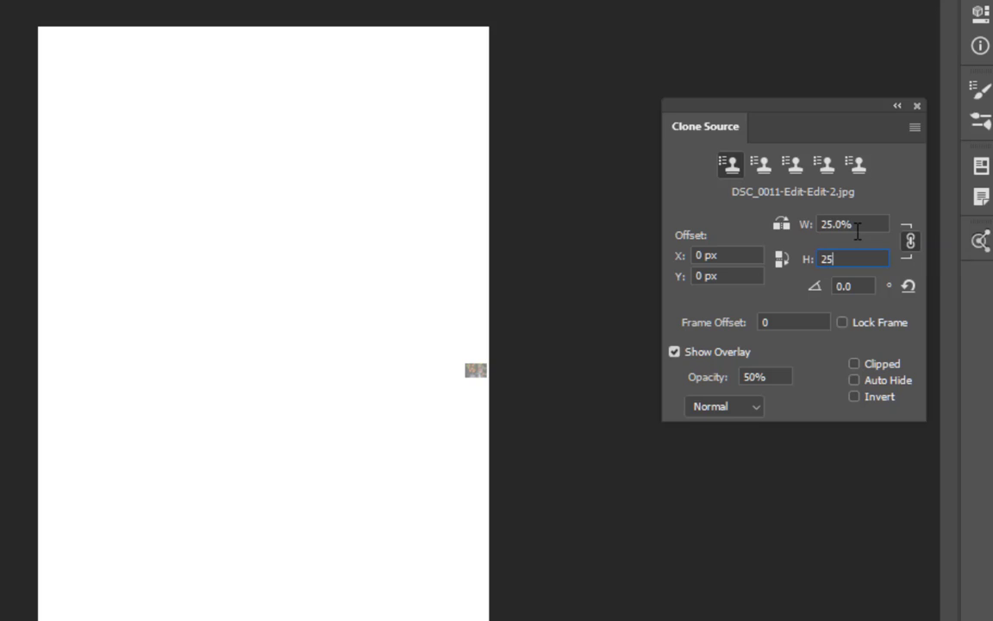
# - Confirm the 25% height, and scale the linked clone source to 125%
pyautogui.press('Return')
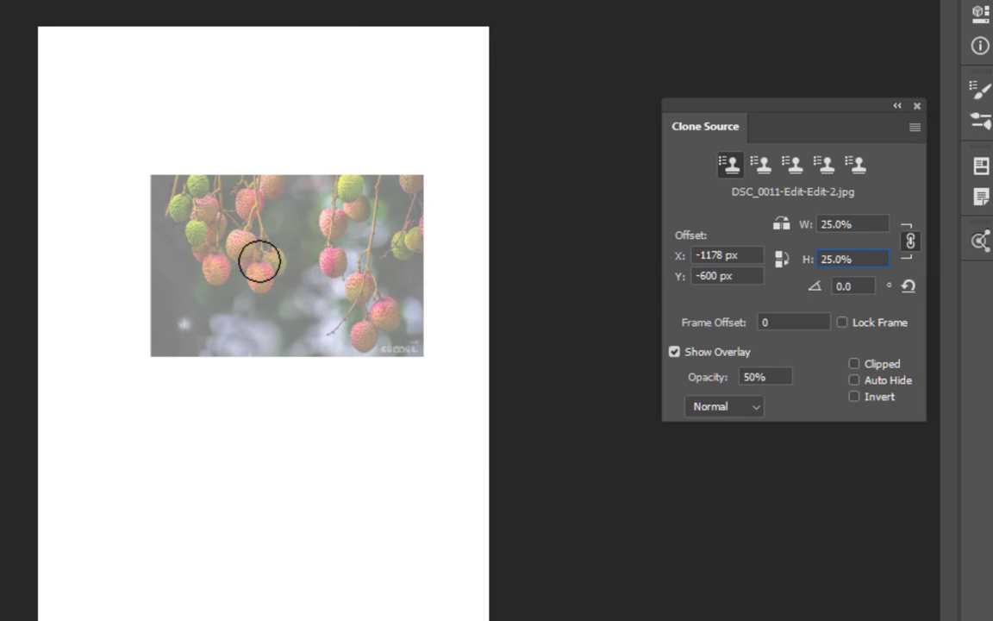
pyautogui.click(856, 228)
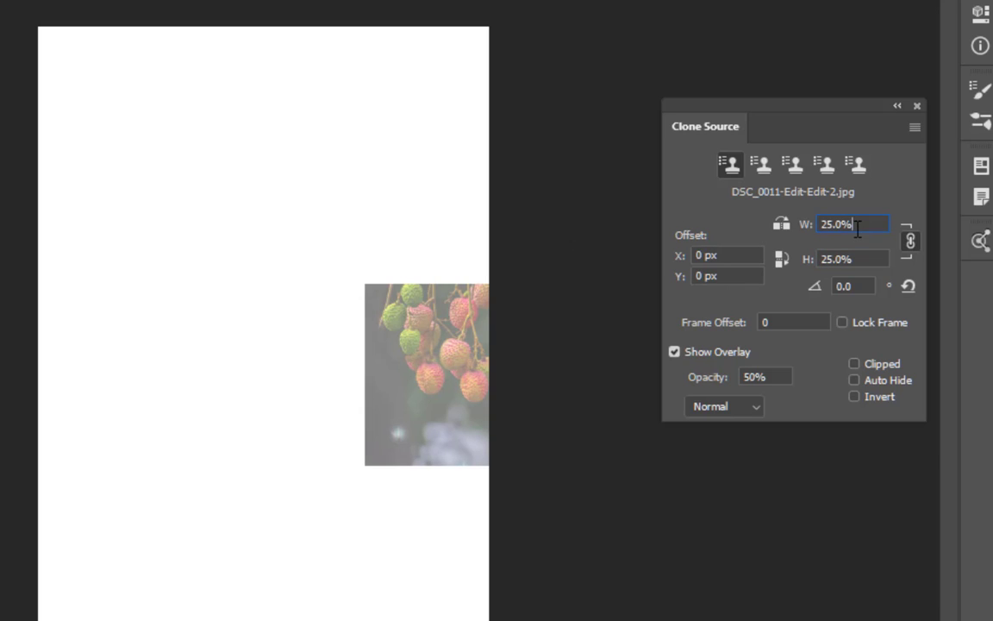
pyautogui.write('125')
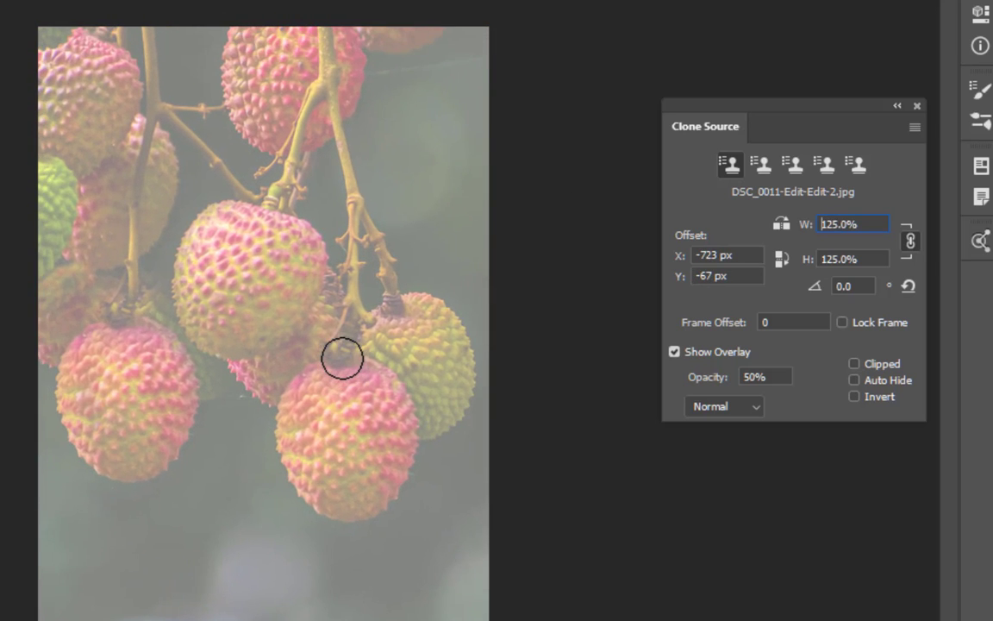
# - Paint the enlarged lychee on the blank page, compare it with the overlay hidden and shown, and undo the stroke
pyautogui.moveTo(343, 358)
pyautogui.mouseDown()
pyautogui.moveTo(298, 413)
pyautogui.moveTo(313, 468)
pyautogui.moveTo(330, 490)
pyautogui.moveTo(363, 500)
pyautogui.moveTo(397, 453)
pyautogui.moveTo(395, 416)
pyautogui.moveTo(348, 377)
pyautogui.moveTo(330, 412)
pyautogui.moveTo(339, 470)
pyautogui.moveTo(347, 415)
pyautogui.moveTo(349, 437)
pyautogui.mouseUp()
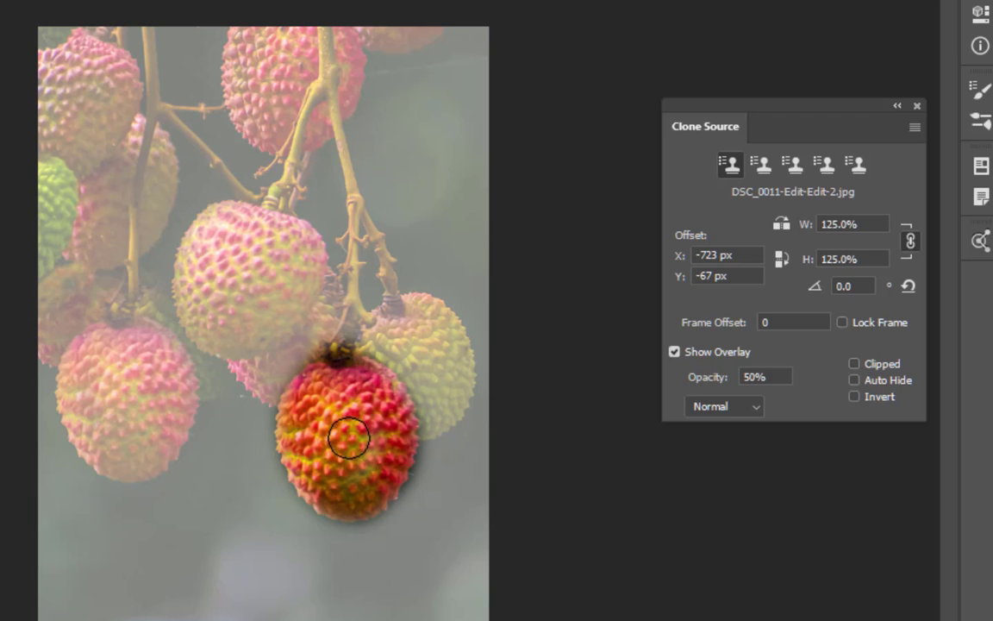
pyautogui.click(675, 352)
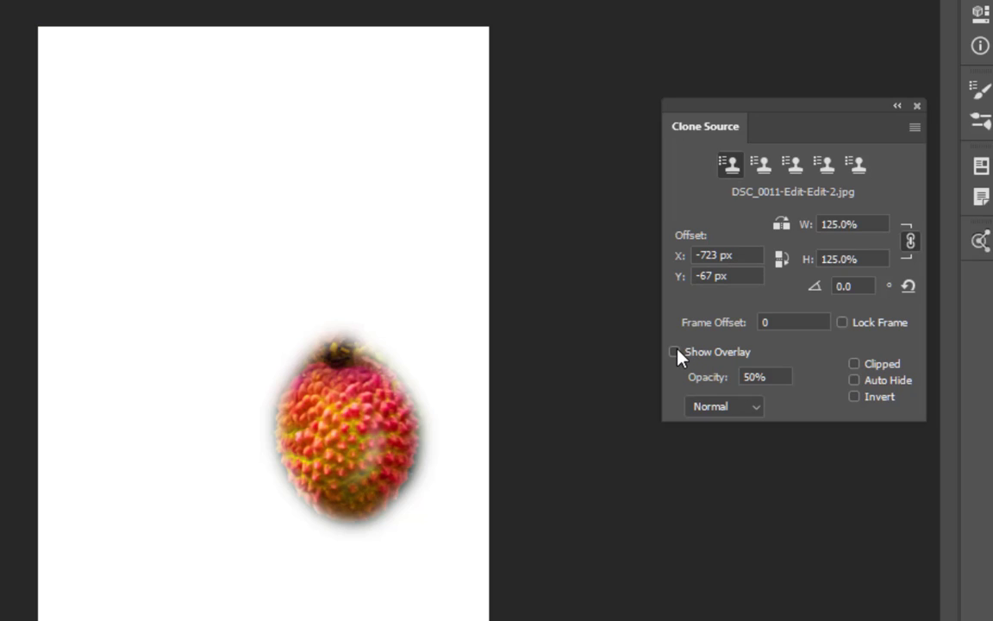
pyautogui.click(675, 352)
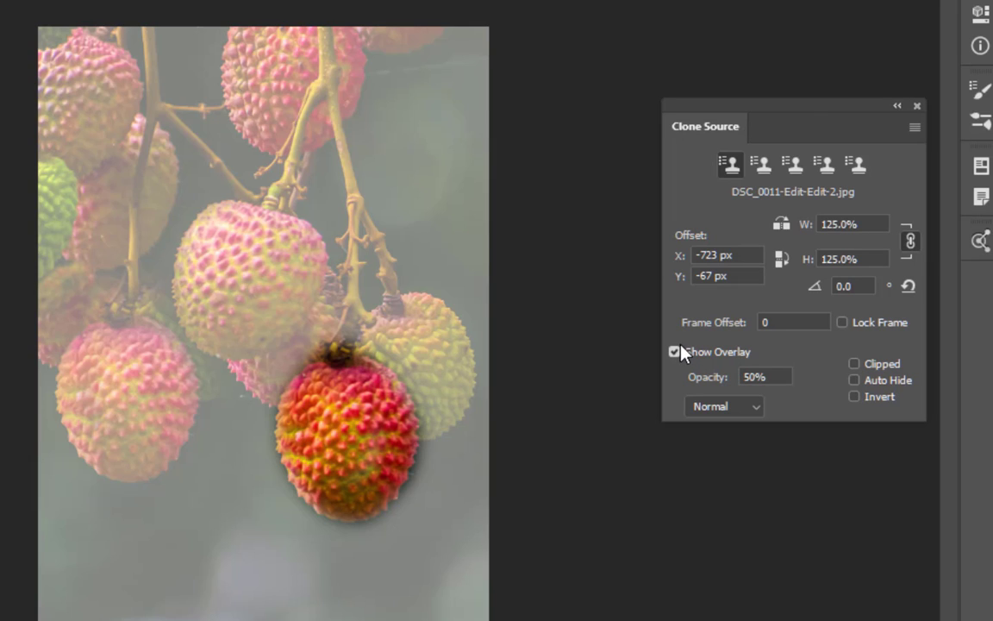
pyautogui.click(676, 352)
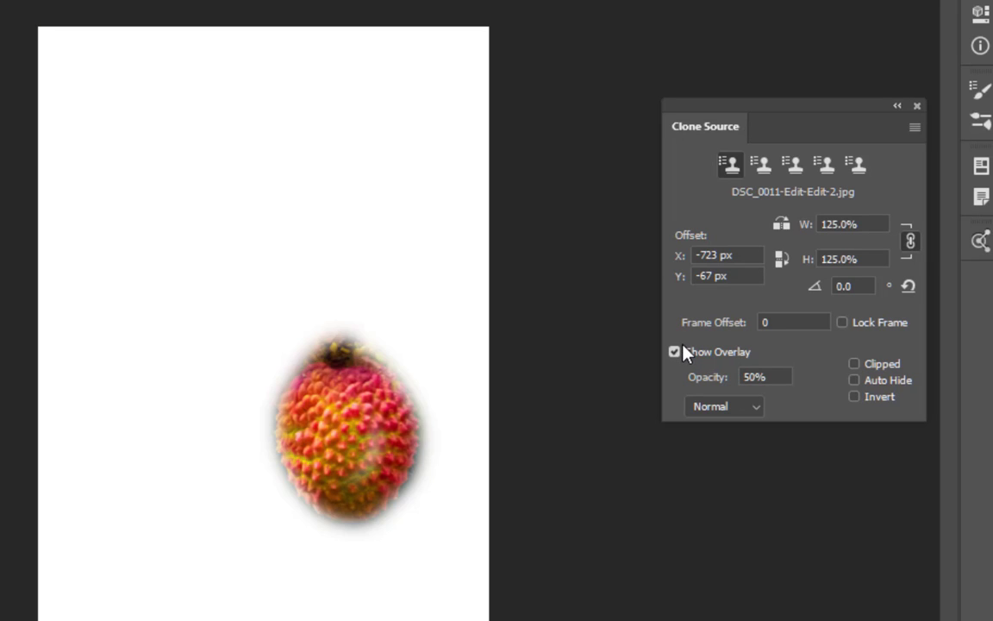
pyautogui.hotkey('ctrl', 'z')
pyautogui.click(675, 352)
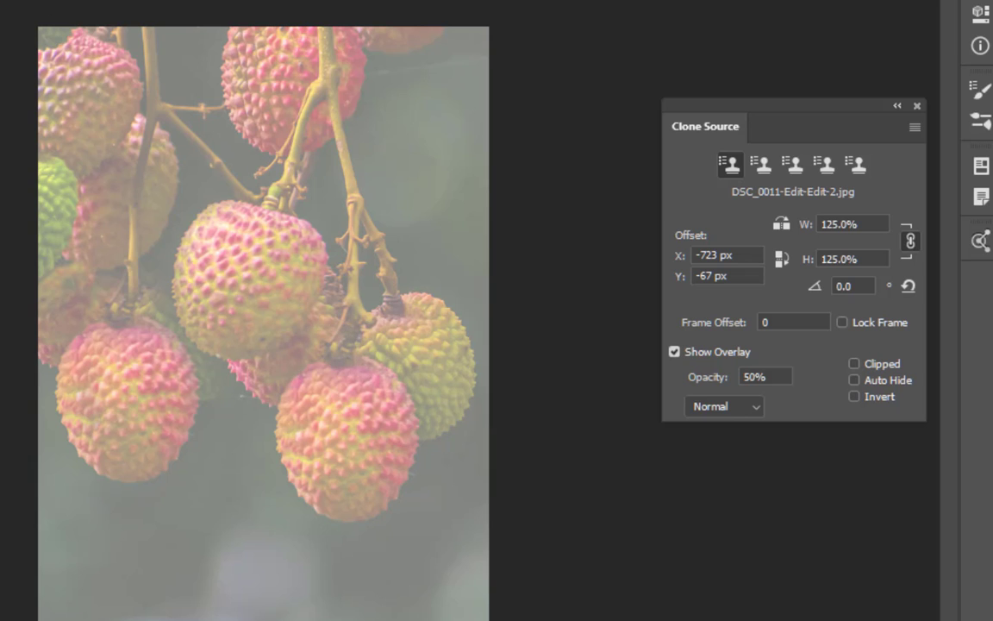
# - Sample the stem of the lowest lychee in the left cluster of DSC_0011-Edit-Edit-2.jpg and return to the Untitled-1 document
pyautogui.click(68, 2)
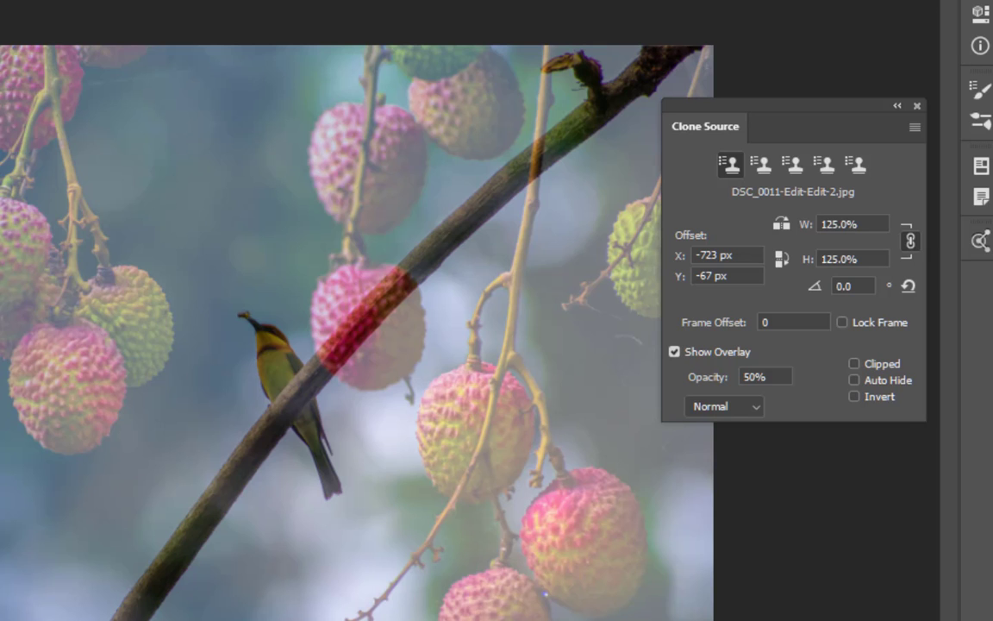
pyautogui.click(203, 2)
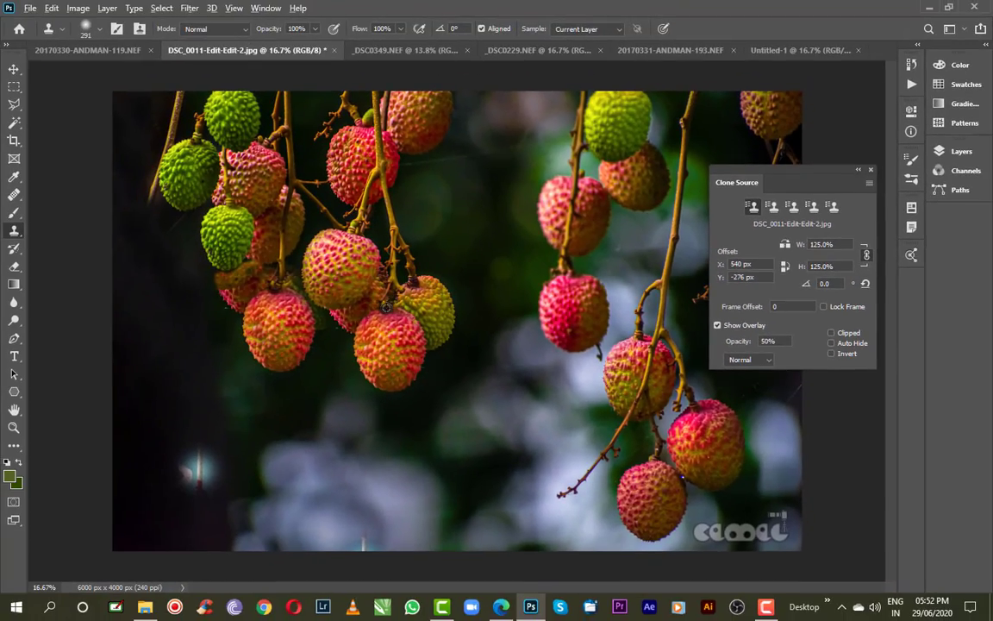
pyautogui.keyDown('alt'); pyautogui.click(168, 280); pyautogui.keyUp('alt')
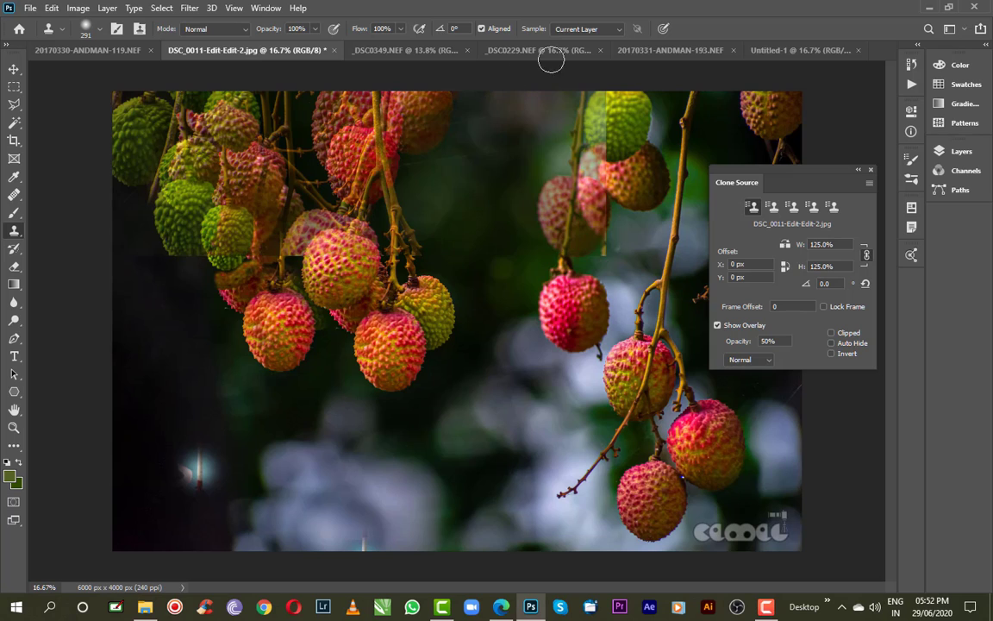
pyautogui.click(773, 53)
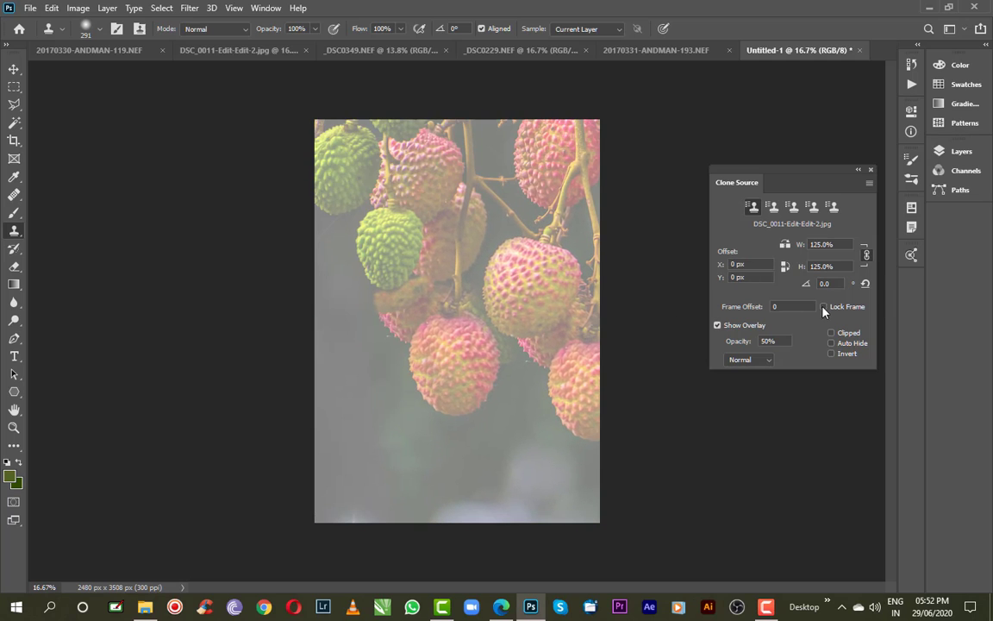
# - Try the clone source rotated by 45°, set the rotation to 90°, and paint the rotated lychee onto the white page
pyautogui.moveTo(836, 284); pyautogui.dragTo(794, 291)
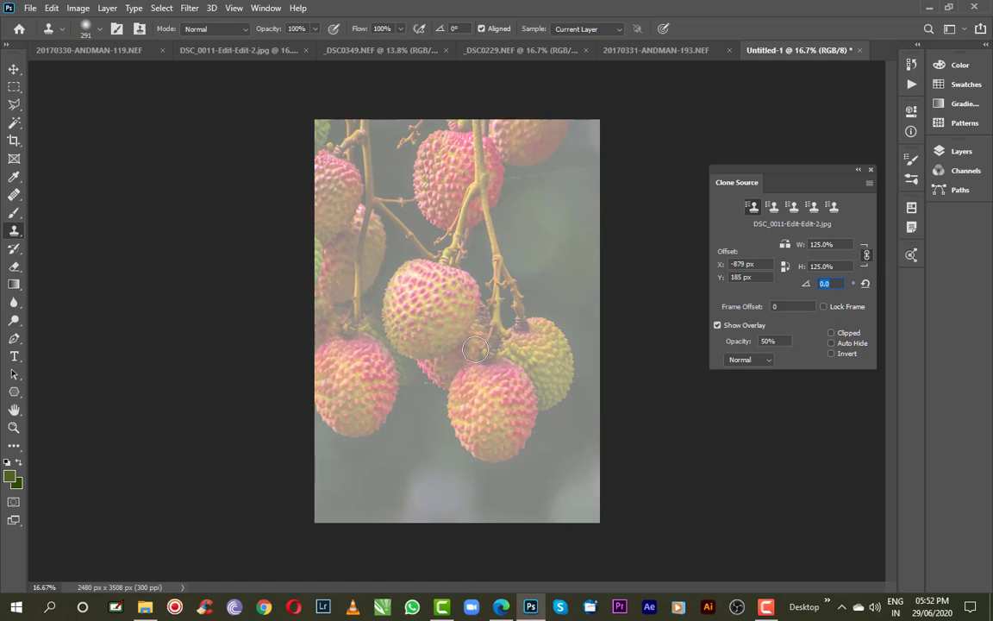
pyautogui.write('45')
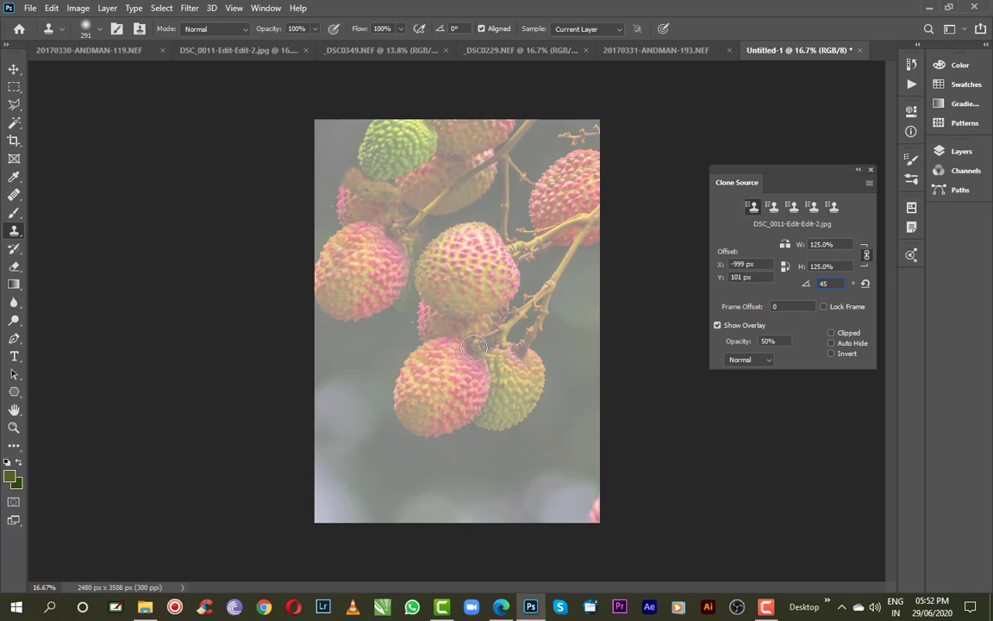
pyautogui.press('Return')
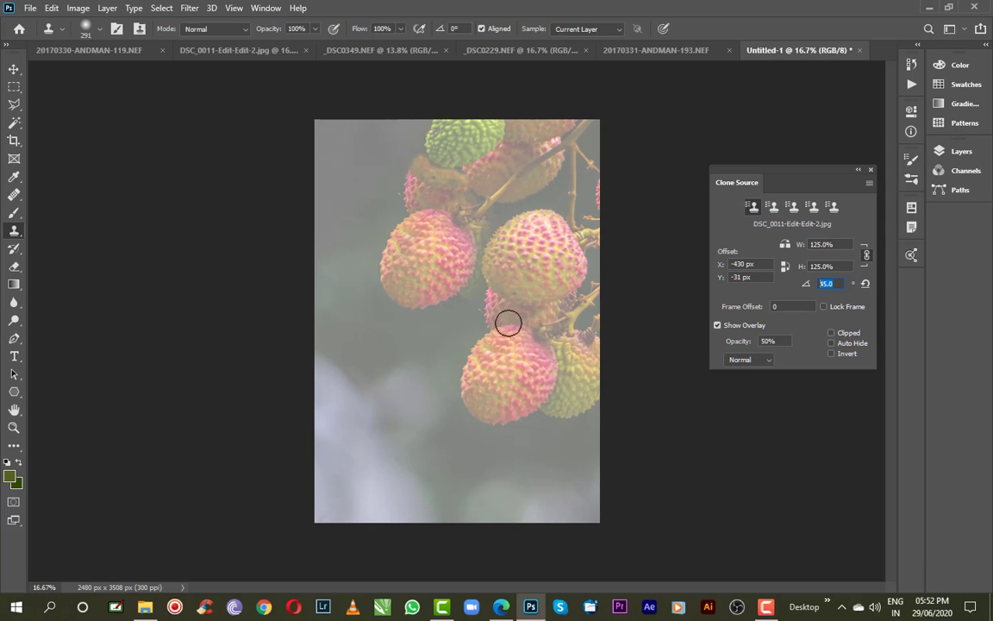
pyautogui.write('90')
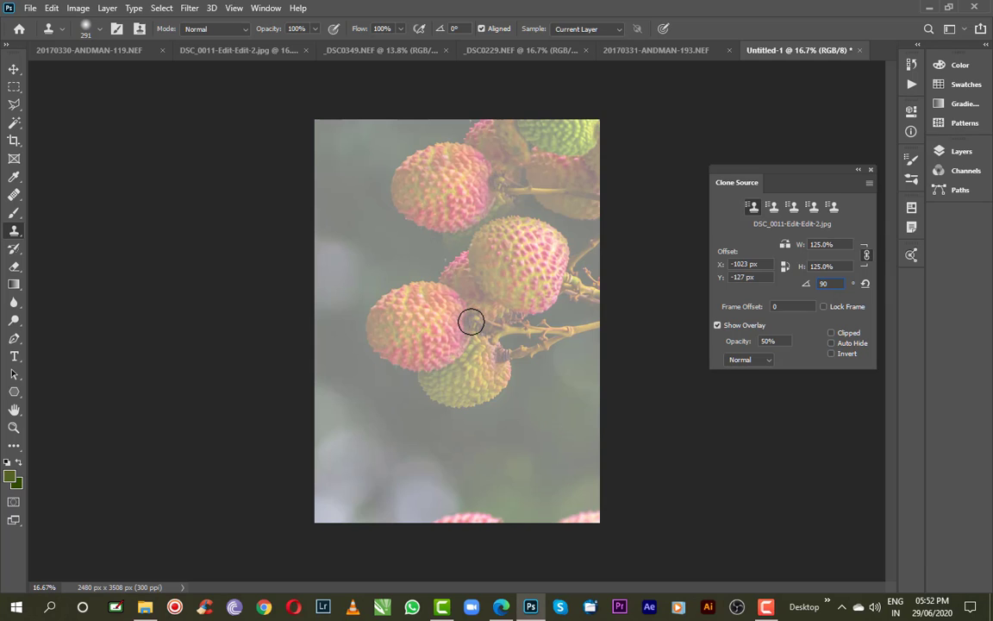
pyautogui.moveTo(471, 322)
pyautogui.mouseDown()
pyautogui.moveTo(414, 294)
pyautogui.moveTo(385, 306)
pyautogui.moveTo(376, 327)
pyautogui.moveTo(388, 352)
pyautogui.moveTo(427, 365)
pyautogui.moveTo(470, 322)
pyautogui.moveTo(449, 339)
pyautogui.moveTo(406, 346)
pyautogui.moveTo(396, 334)
pyautogui.moveTo(419, 317)
pyautogui.moveTo(434, 323)
pyautogui.moveTo(405, 331)
pyautogui.moveTo(423, 311)
pyautogui.moveTo(447, 321)
pyautogui.mouseUp()
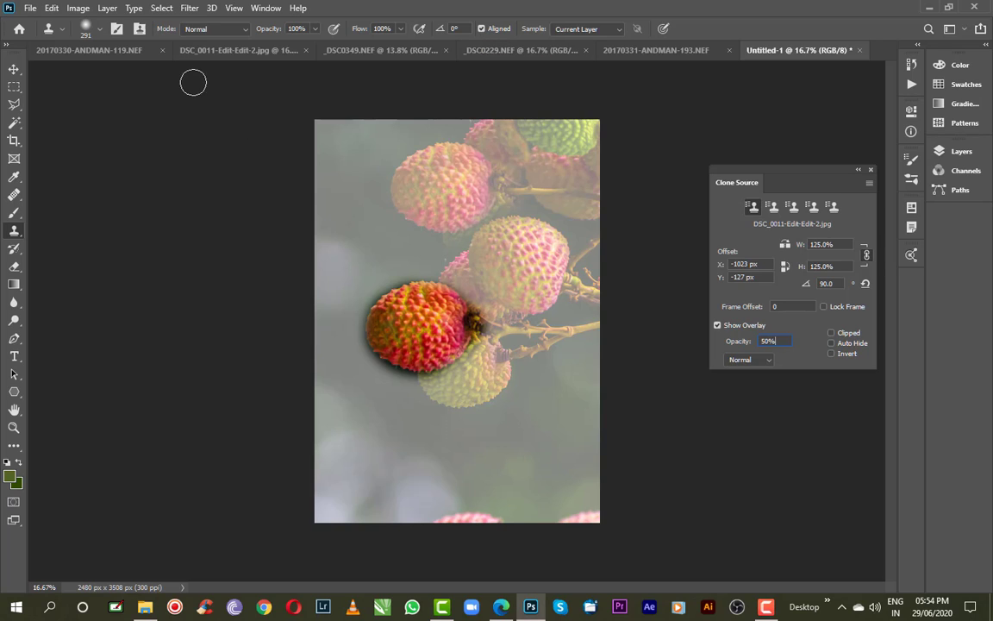
# - In 20170331-ANDMAN-193.NEF, sample the tail of the upper-left striped fish as the first clone source
pyautogui.click(629, 53)
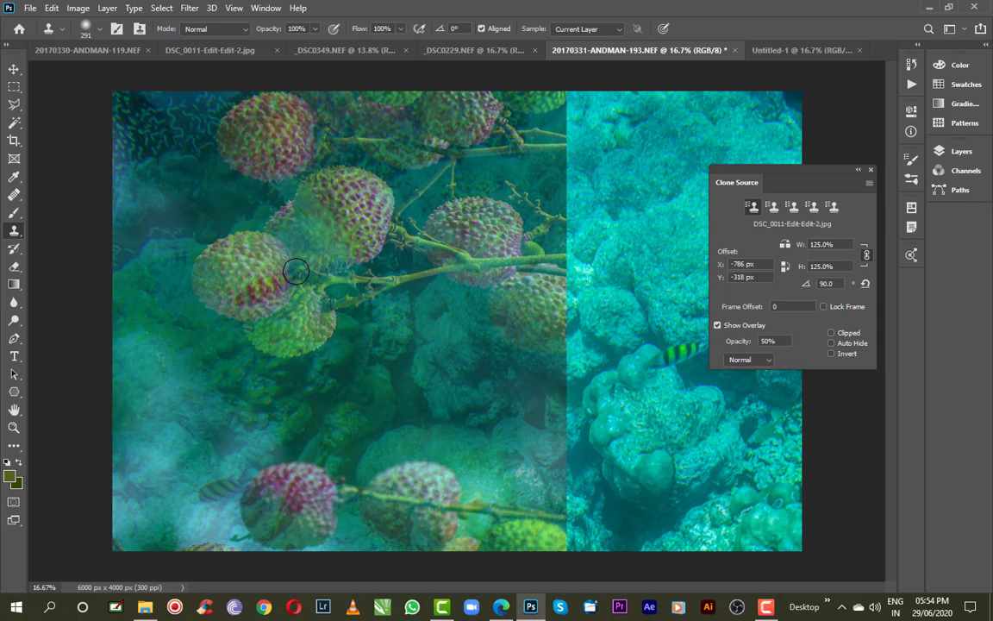
pyautogui.press('alt')
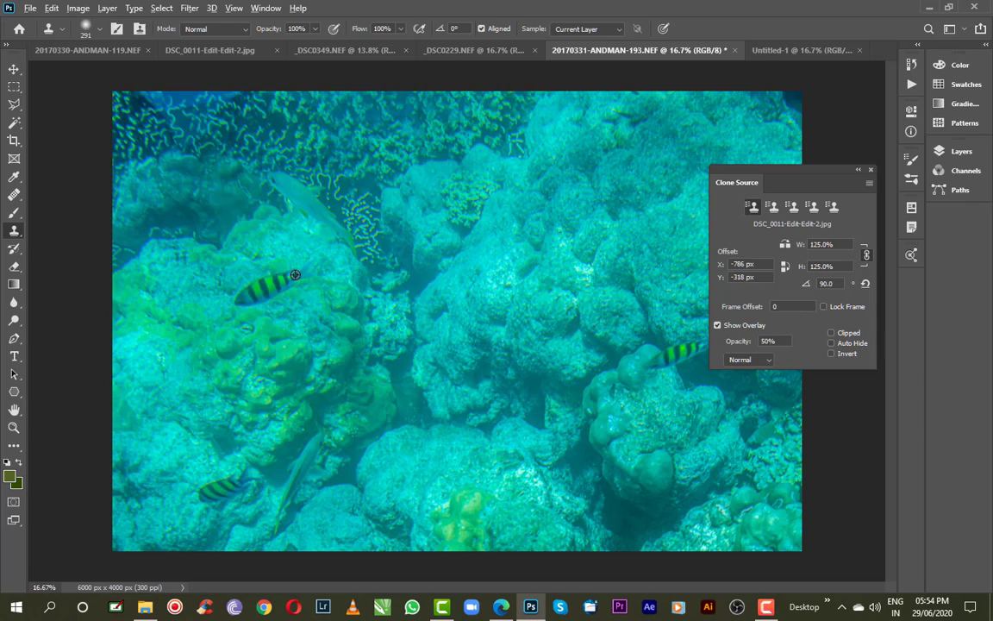
pyautogui.keyDown('alt'); pyautogui.click(295, 275); pyautogui.keyUp('alt')
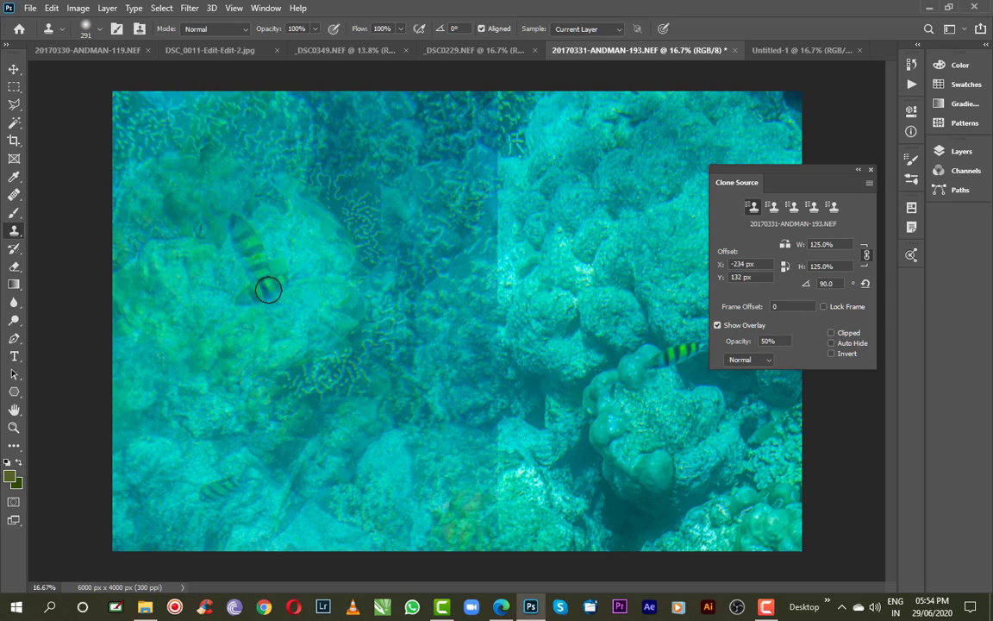
pyautogui.press('alt')
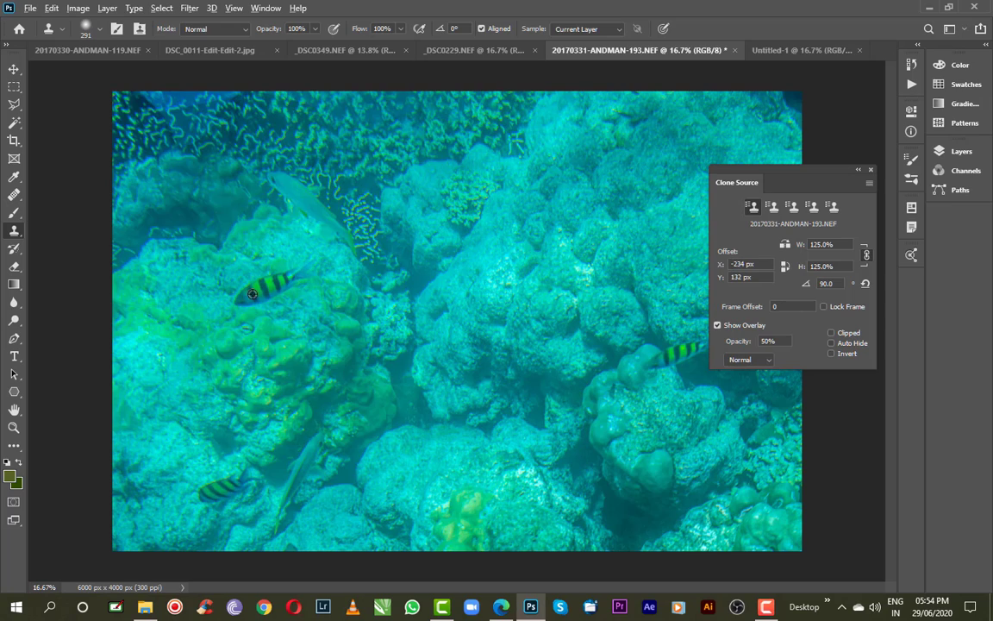
pyautogui.keyDown('alt'); pyautogui.click(294, 277); pyautogui.keyUp('alt')
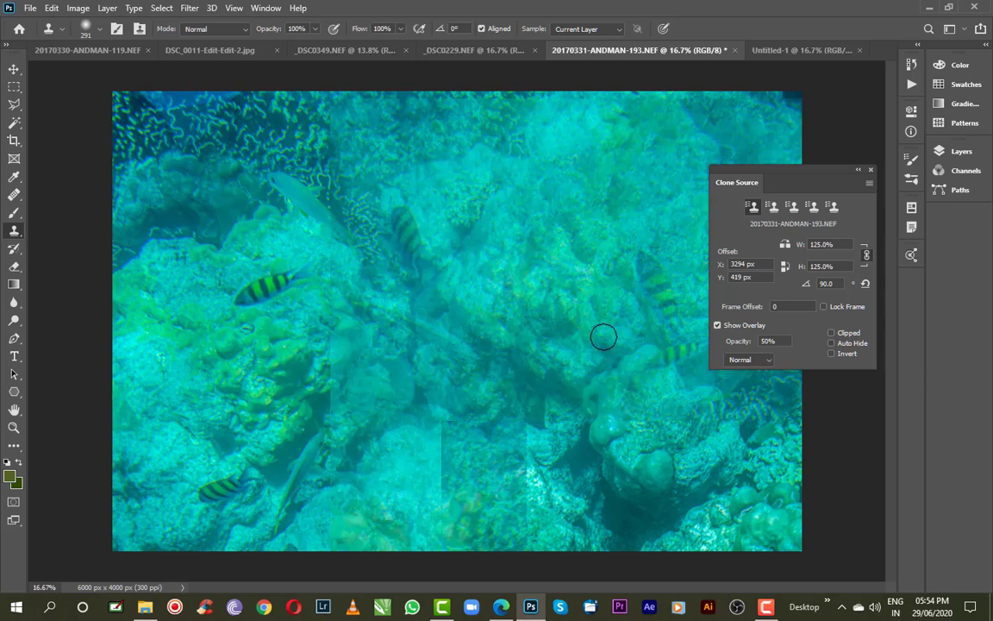
# - Paint the rotated fish over the coral right of centre and check it with the overlay hidden, leaving the overlay shown
pyautogui.moveTo(595, 334)
pyautogui.mouseDown()
pyautogui.moveTo(568, 266)
pyautogui.moveTo(607, 349)
pyautogui.mouseUp()
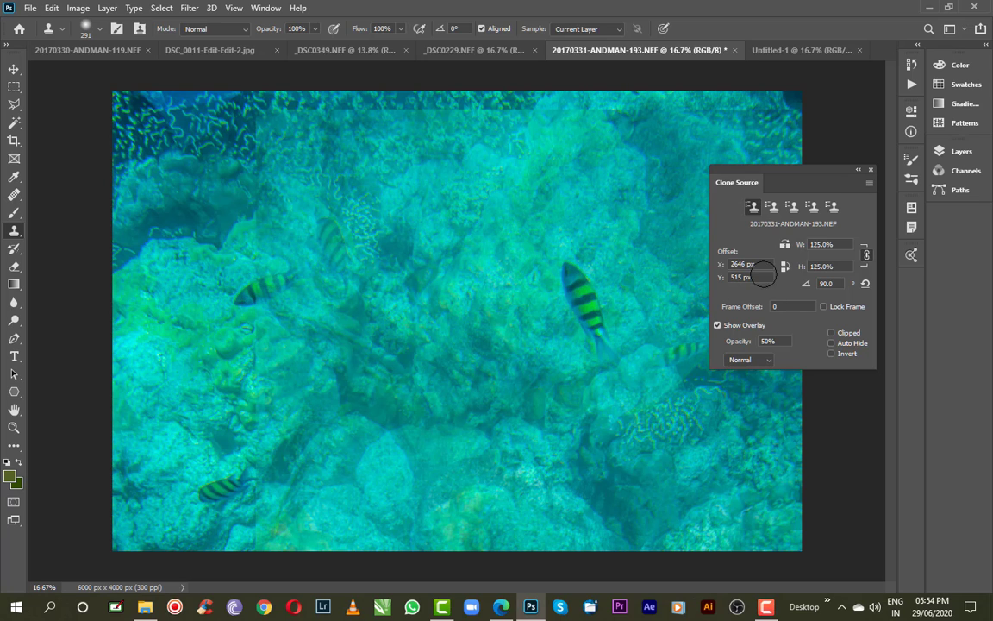
pyautogui.click(718, 327)
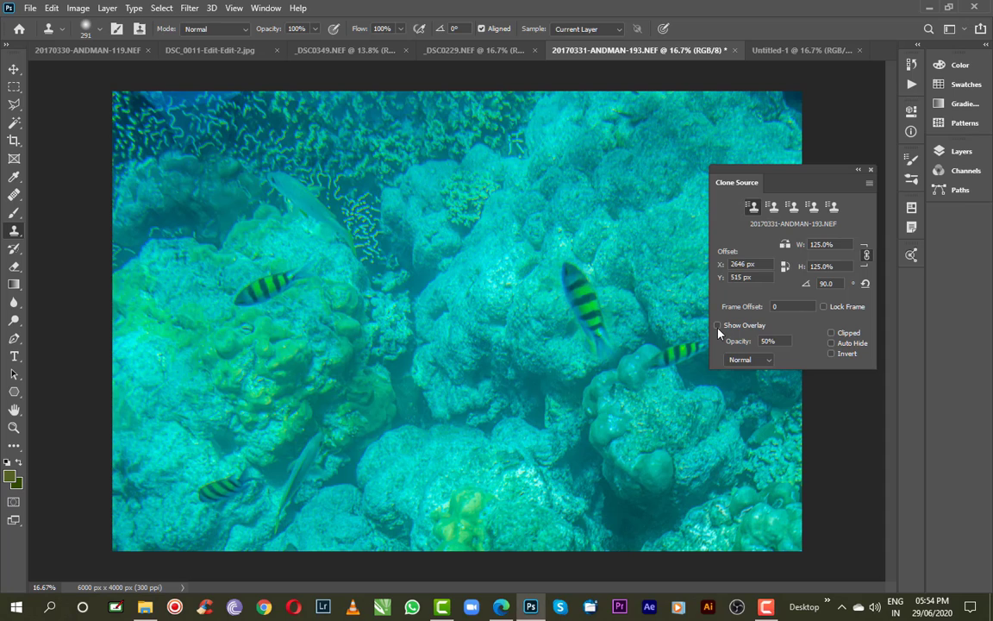
pyautogui.click(717, 326)
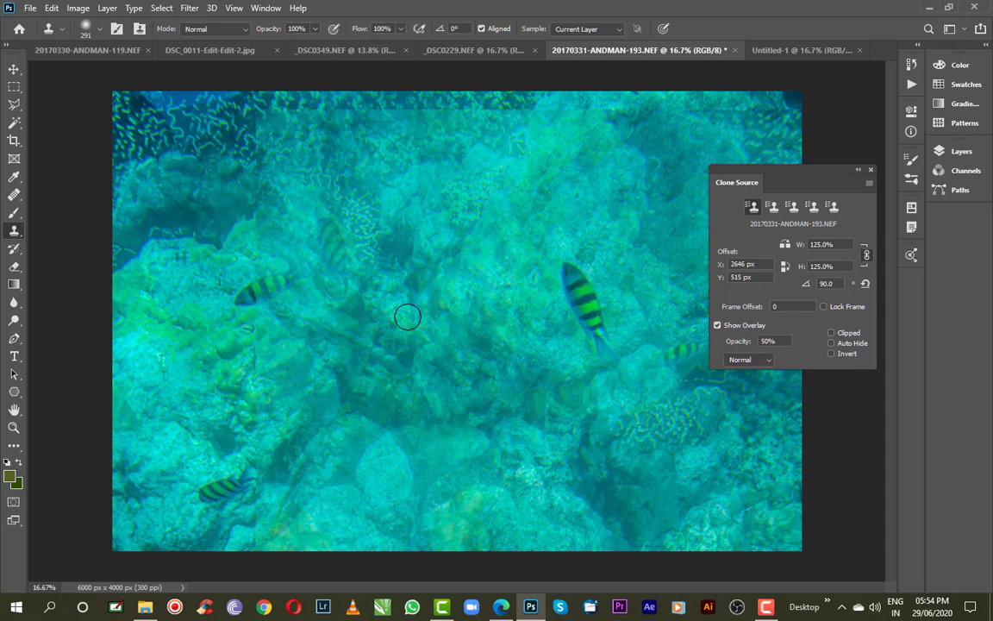
# - Sample the original striped fish's tail again and set the clone source rotation to 60°
pyautogui.keyDown('alt'); pyautogui.click(302, 292); pyautogui.keyUp('alt')
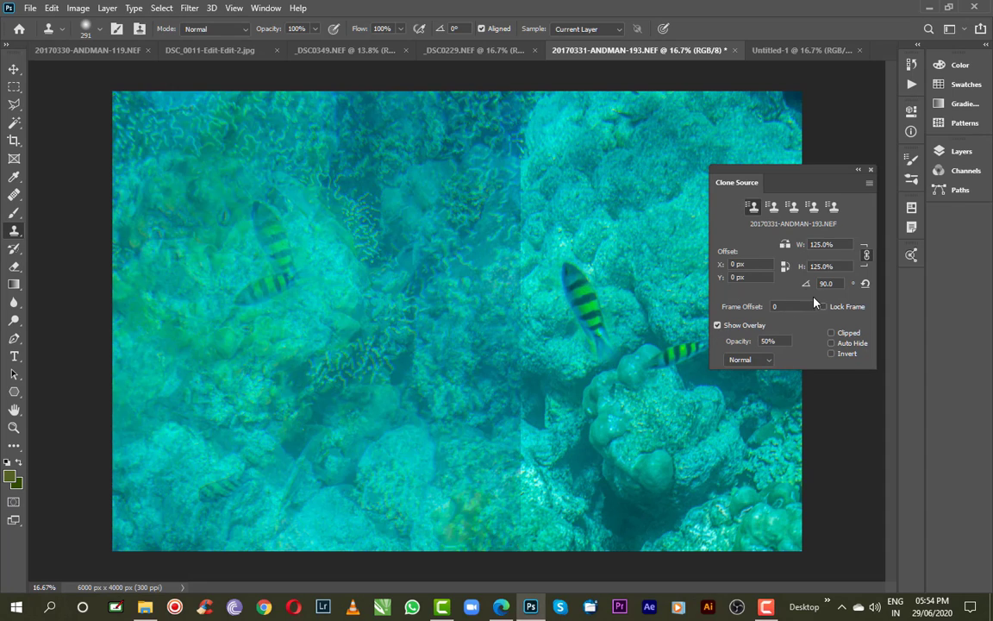
pyautogui.click(836, 283)
pyautogui.write('60')
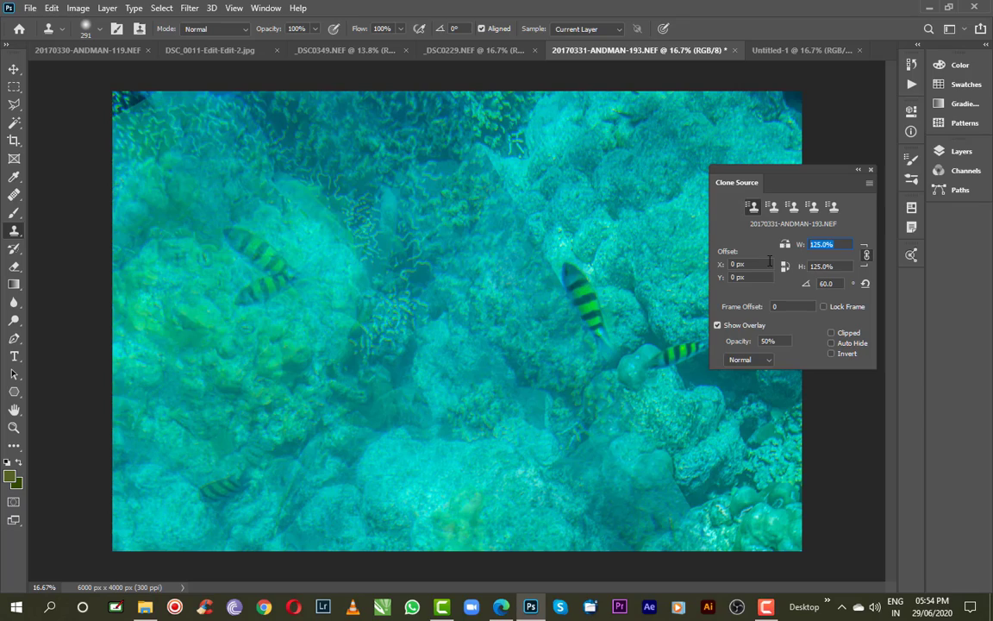
# - Scale the clone source to 150%, paint a second fish left of the first copy, and hide the overlay
pyautogui.write('150')
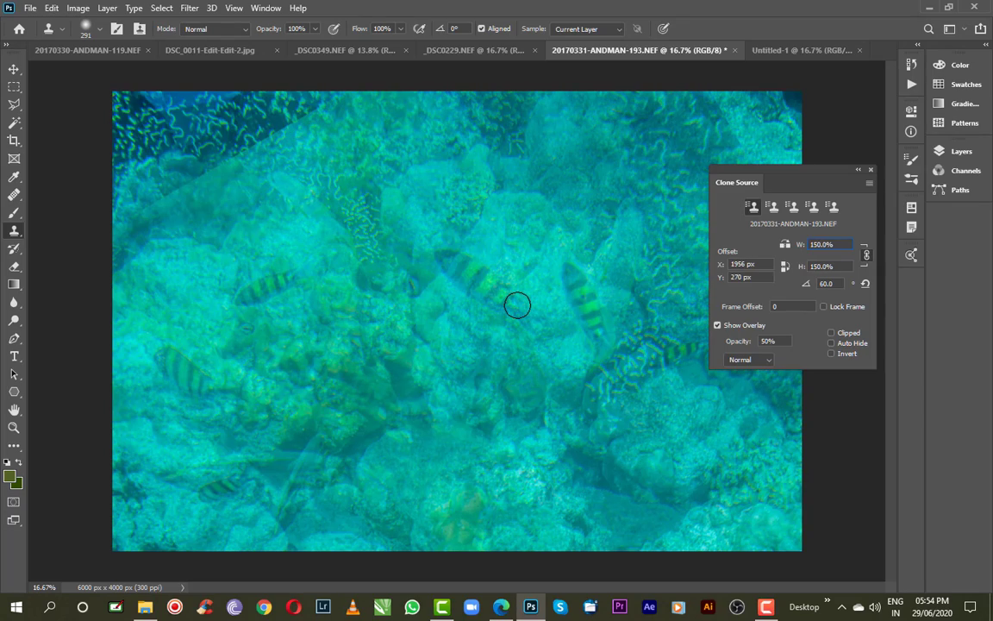
pyautogui.moveTo(517, 306)
pyautogui.mouseDown()
pyautogui.moveTo(472, 264)
pyautogui.moveTo(443, 258)
pyautogui.moveTo(475, 292)
pyautogui.moveTo(525, 318)
pyautogui.mouseUp()
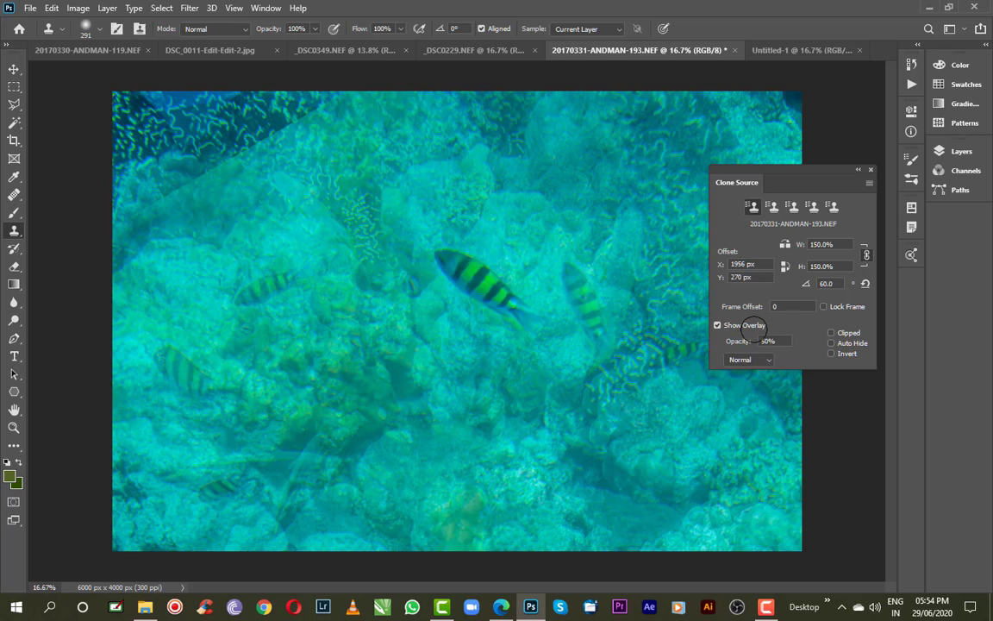
pyautogui.click(718, 326)
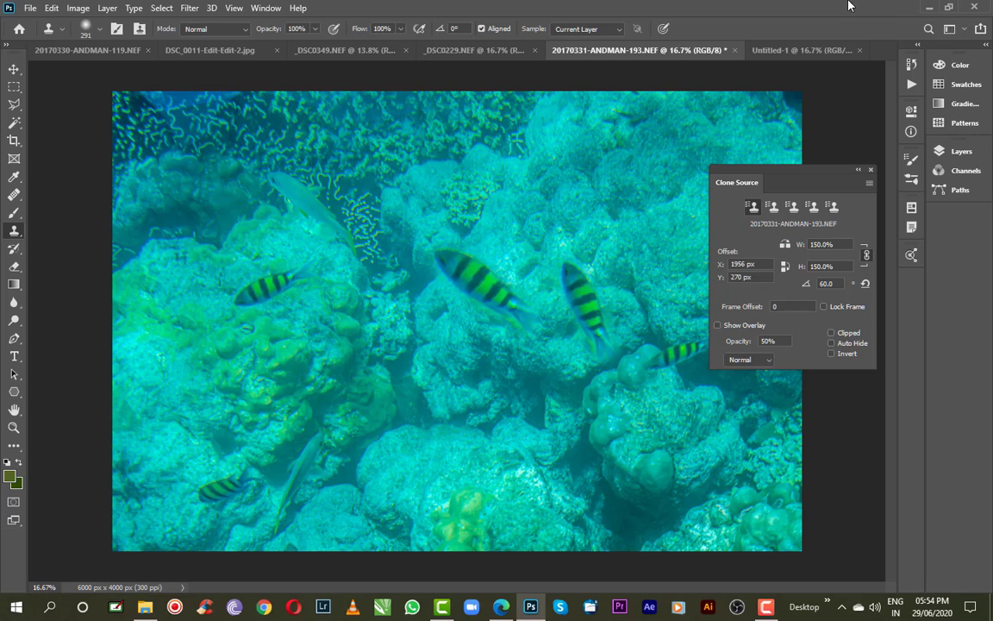
# - Go to _DSC0349.NEF and reset the clone source transform to its default scale and rotation
pyautogui.click(776, 52)
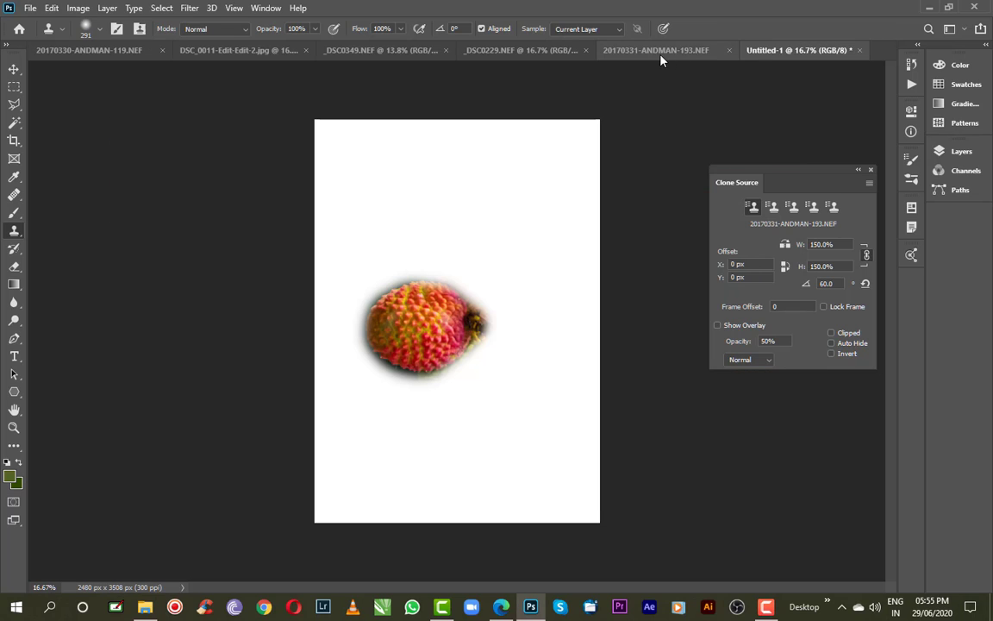
pyautogui.click(612, 51)
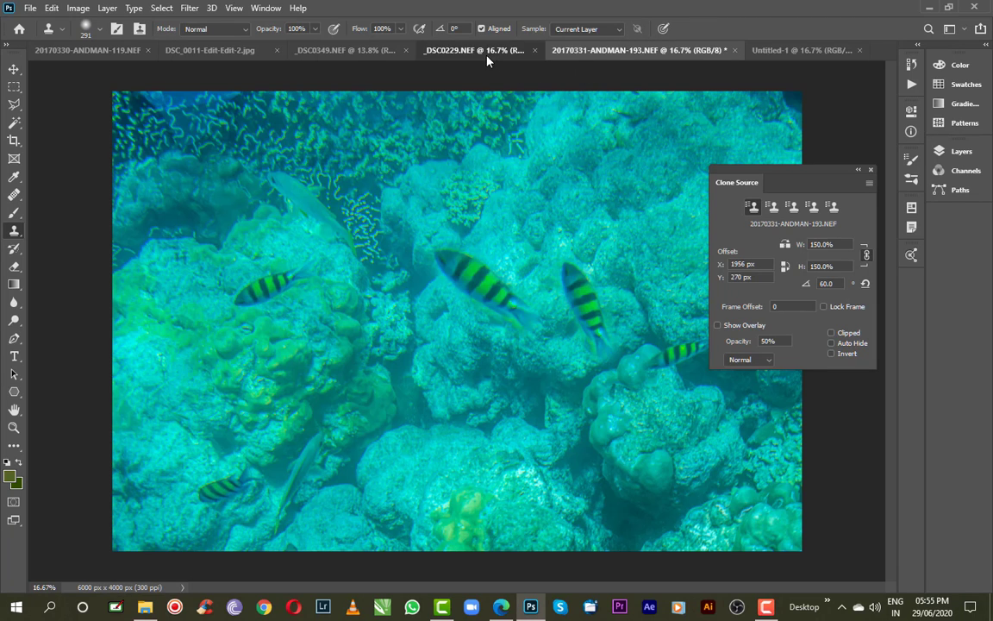
pyautogui.click(488, 53)
pyautogui.click(387, 54)
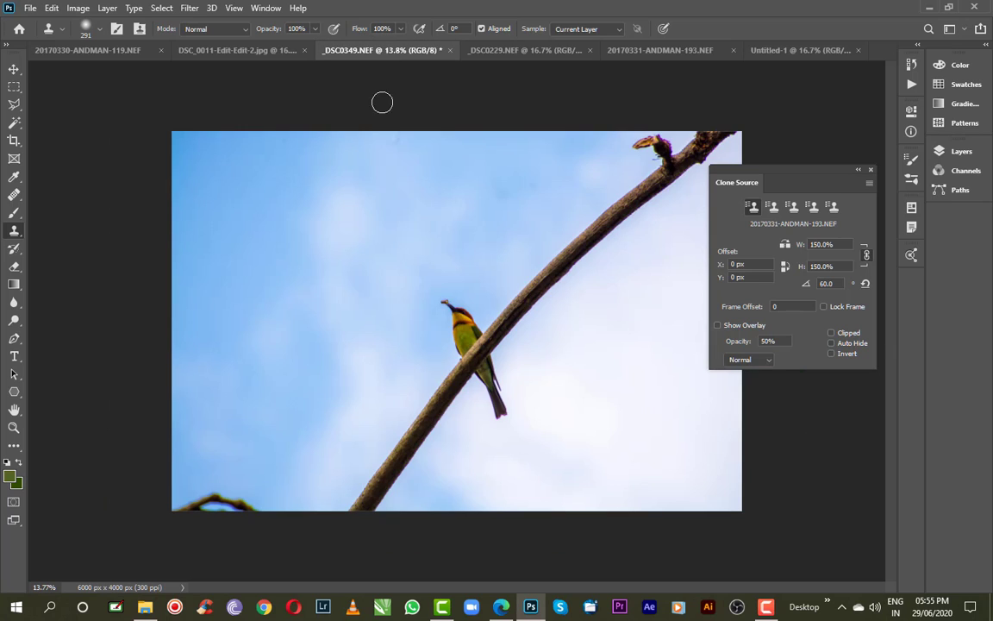
pyautogui.scroll(3, 513, 437)
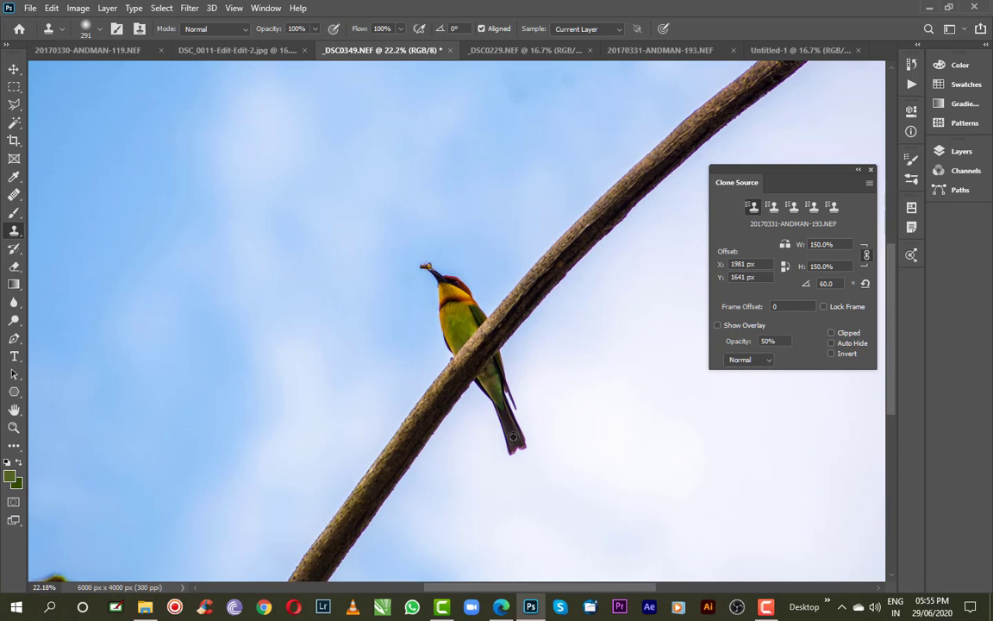
pyautogui.scroll(2, 474, 356)
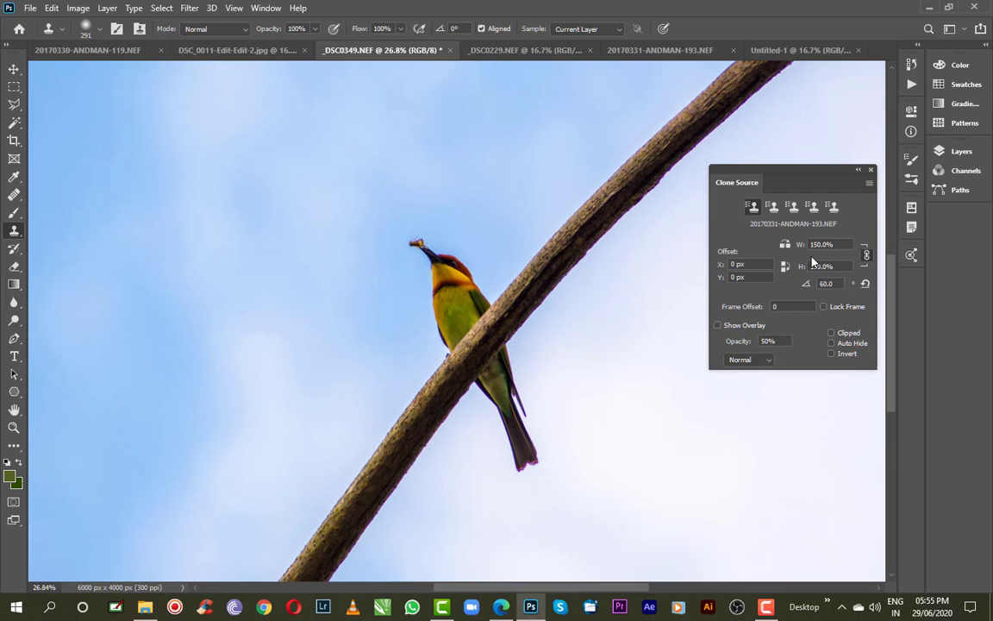
pyautogui.click(869, 183)
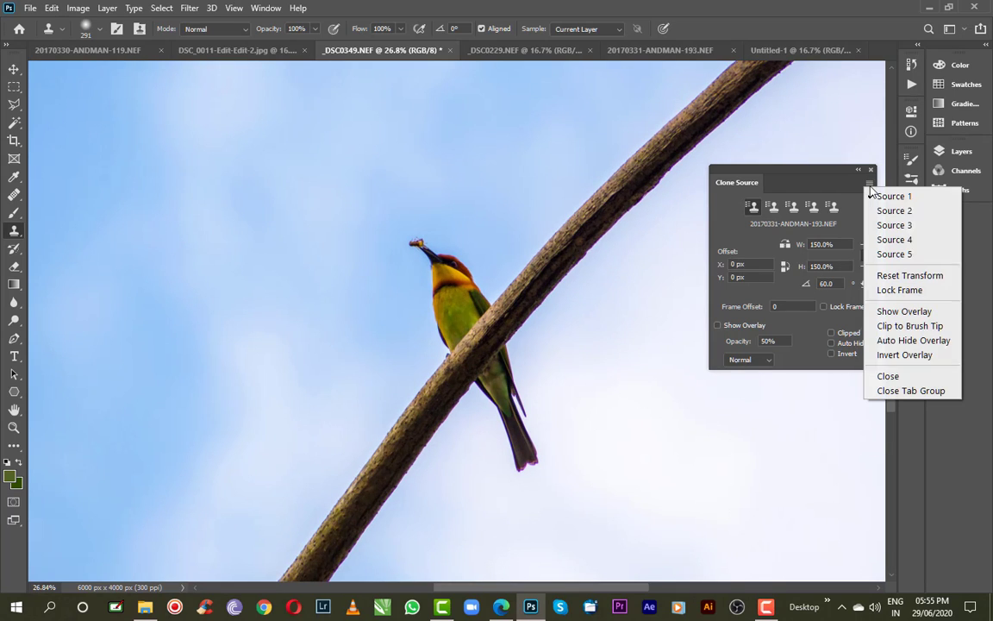
pyautogui.click(904, 277)
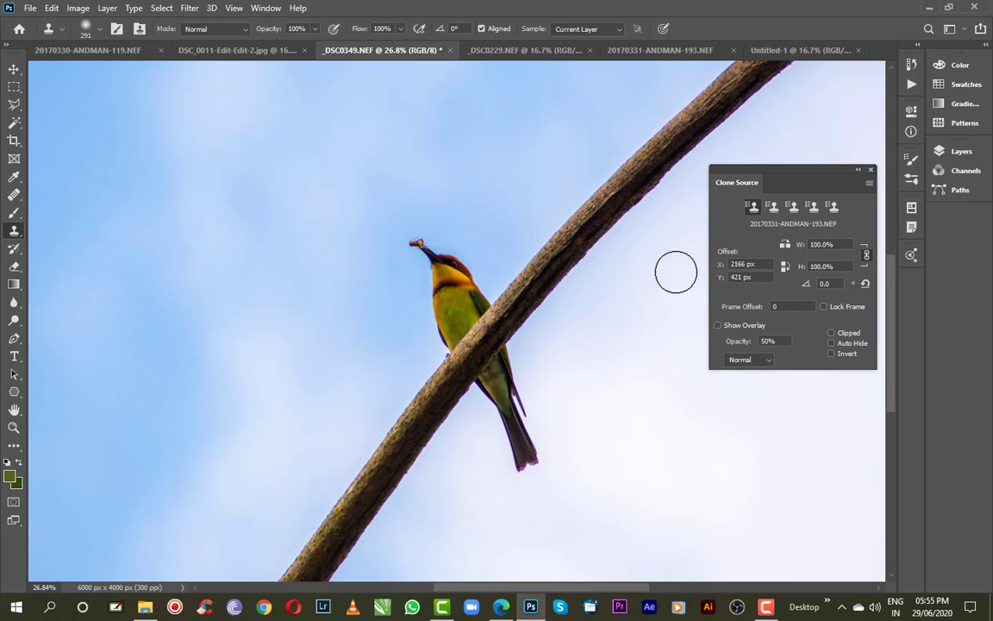
# - With the clone overlay shown and clipped to the brush, clone the bird onto the branch just below and left of the original
pyautogui.click(718, 326)
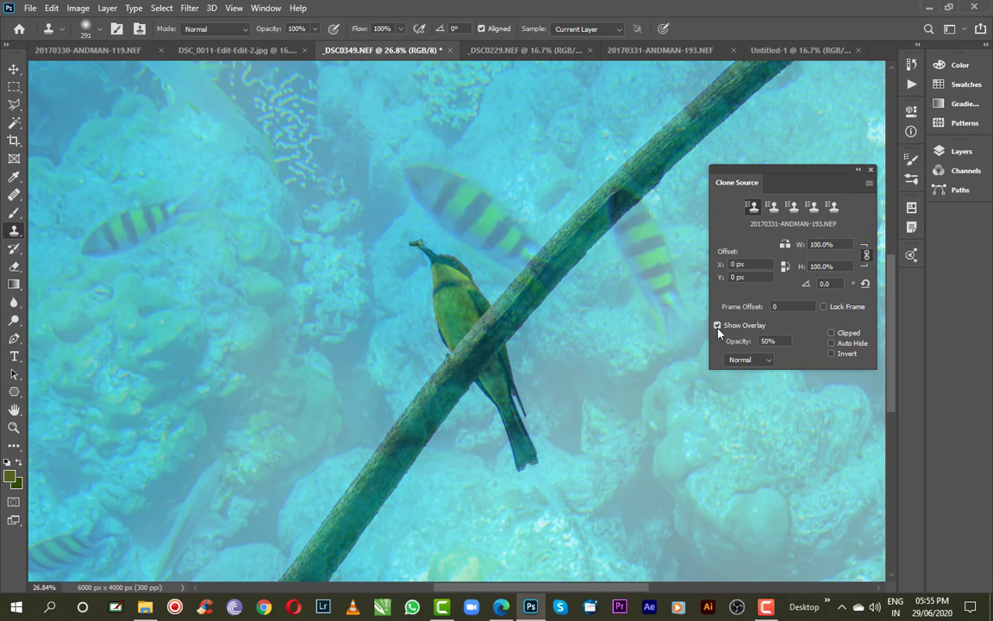
pyautogui.click(832, 334)
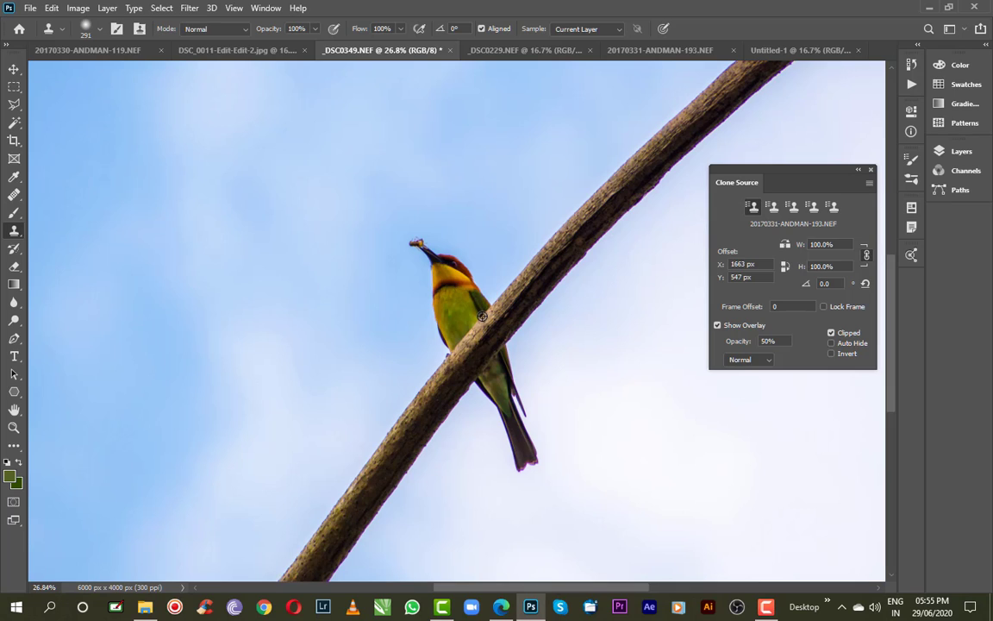
pyautogui.keyDown('alt'); pyautogui.click(482, 316); pyautogui.keyUp('alt')
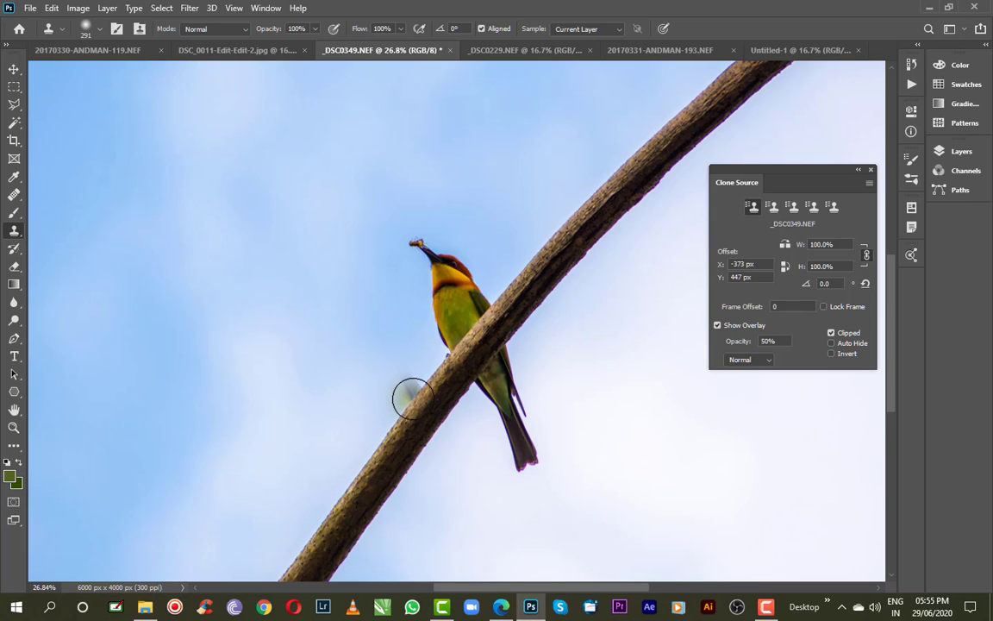
pyautogui.moveTo(412, 398)
pyautogui.mouseDown()
pyautogui.moveTo(395, 401)
pyautogui.moveTo(394, 429)
pyautogui.moveTo(362, 483)
pyautogui.moveTo(400, 430)
pyautogui.moveTo(367, 380)
pyautogui.moveTo(381, 350)
pyautogui.moveTo(342, 314)
pyautogui.moveTo(349, 365)
pyautogui.moveTo(370, 412)
pyautogui.moveTo(428, 440)
pyautogui.moveTo(455, 536)
pyautogui.mouseUp()
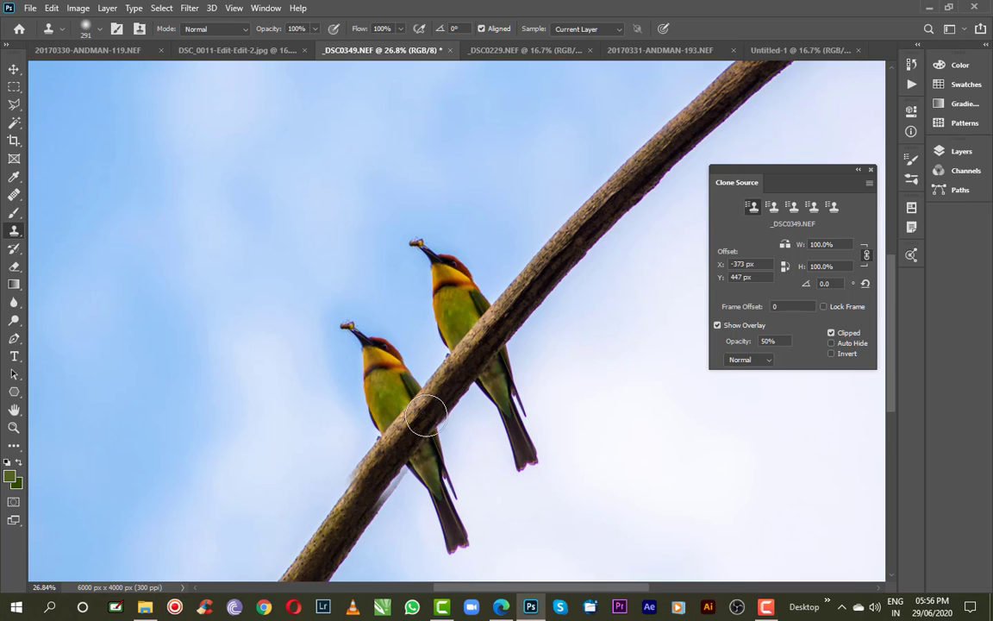
# - Reduce the brush to 72 px and sample the underside of the branch between the two birds
pyautogui.rightClick(441, 404)
pyautogui.moveTo(576, 402); pyautogui.dragTo(562, 402)
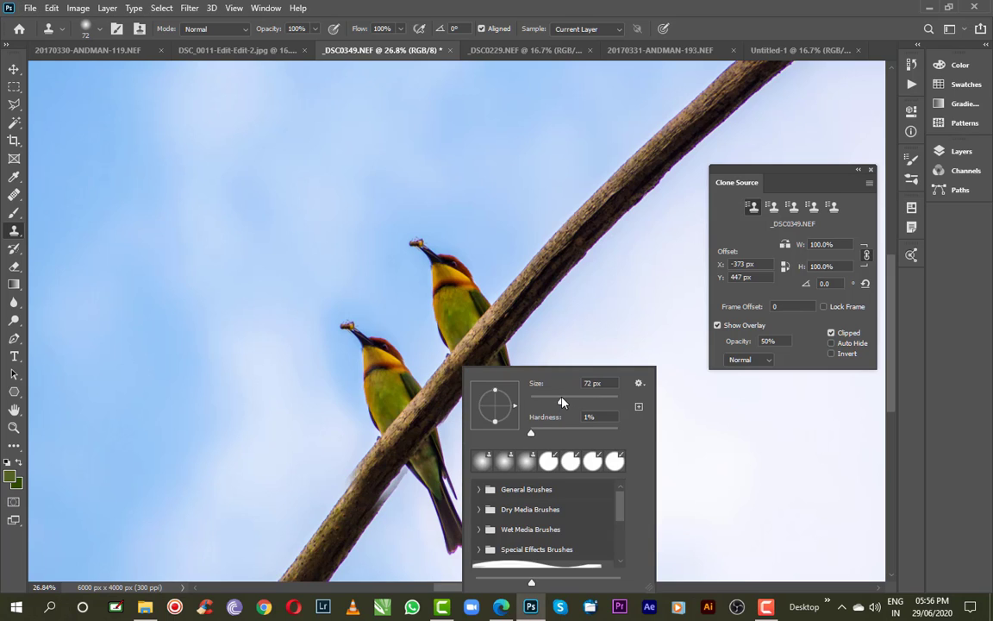
pyautogui.keyDown('alt'); pyautogui.click(445, 394); pyautogui.keyUp('alt')
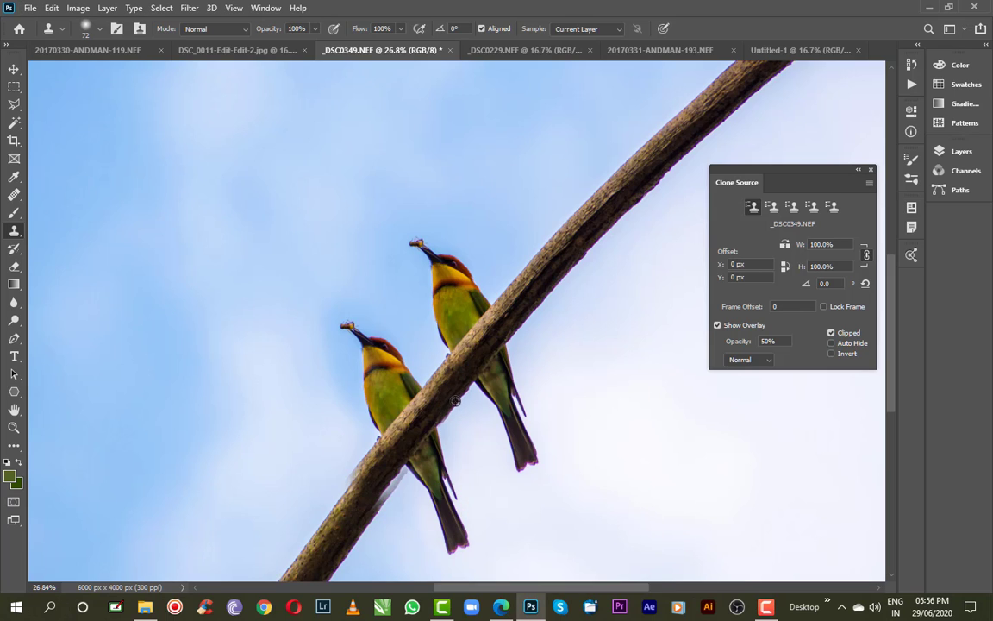
pyautogui.keyDown('alt'); pyautogui.click(454, 405); pyautogui.keyUp('alt')
pyautogui.keyDown('alt'); pyautogui.click(453, 412); pyautogui.keyUp('alt')
# - Set the brush to 80 px and clone away the stray marks along the branch's underside beside the cloned bird
pyautogui.rightClick(427, 435)
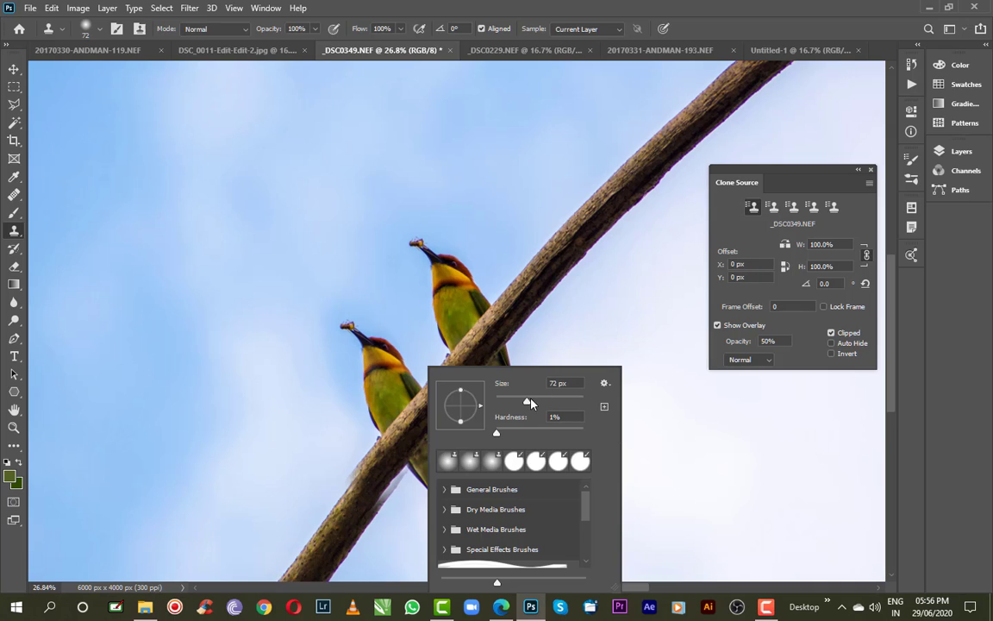
pyautogui.click(531, 401)
pyautogui.click(685, 8)
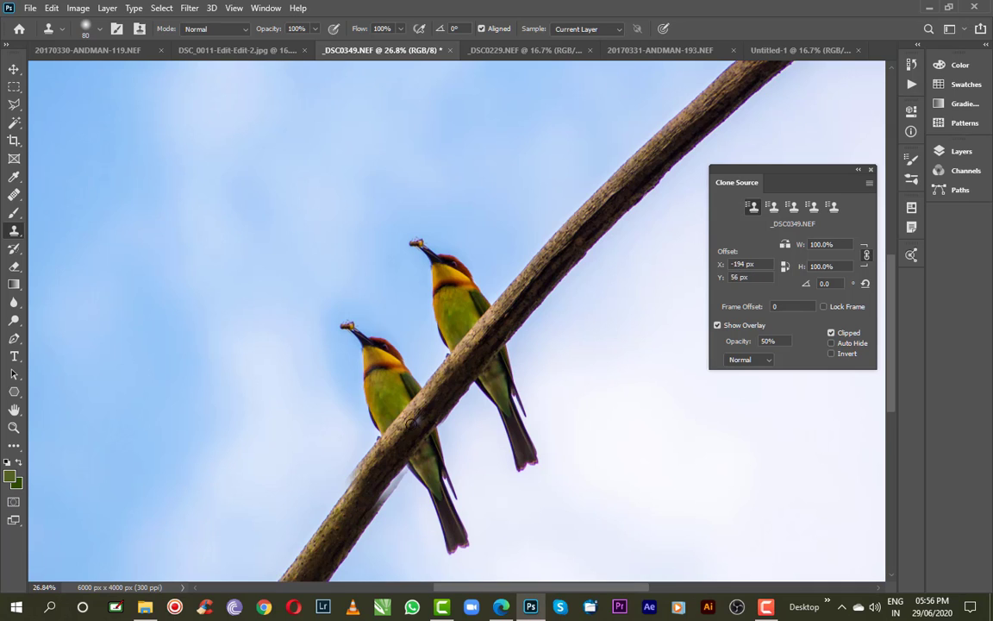
pyautogui.moveTo(402, 472); pyautogui.dragTo(369, 512)
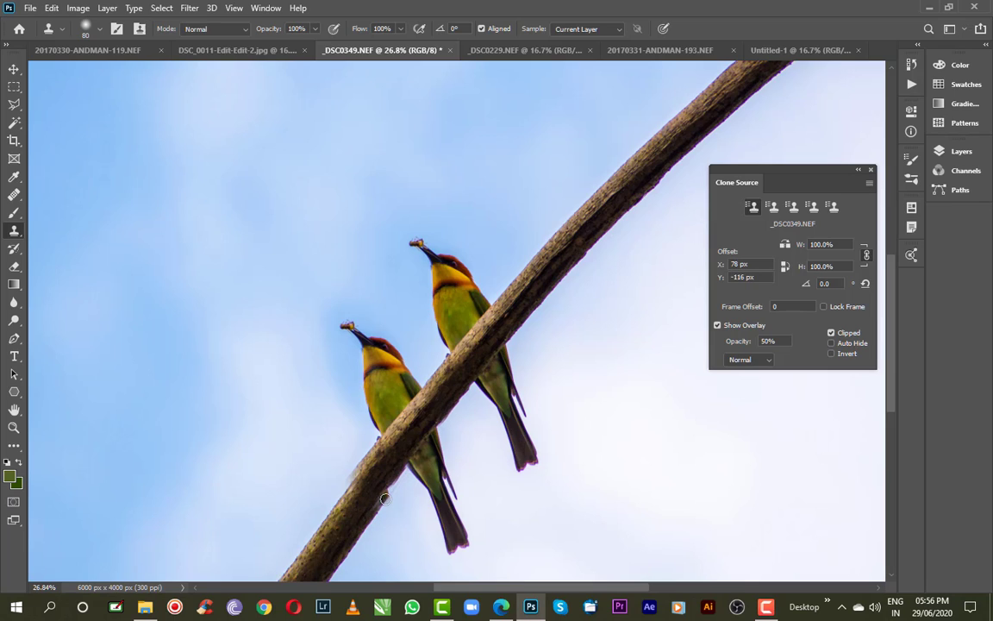
pyautogui.moveTo(390, 487); pyautogui.dragTo(397, 484)
# - Sample near the branch's upper edge and retouch the area below the cloned bird
pyautogui.keyDown('alt'); pyautogui.click(371, 457); pyautogui.keyUp('alt')
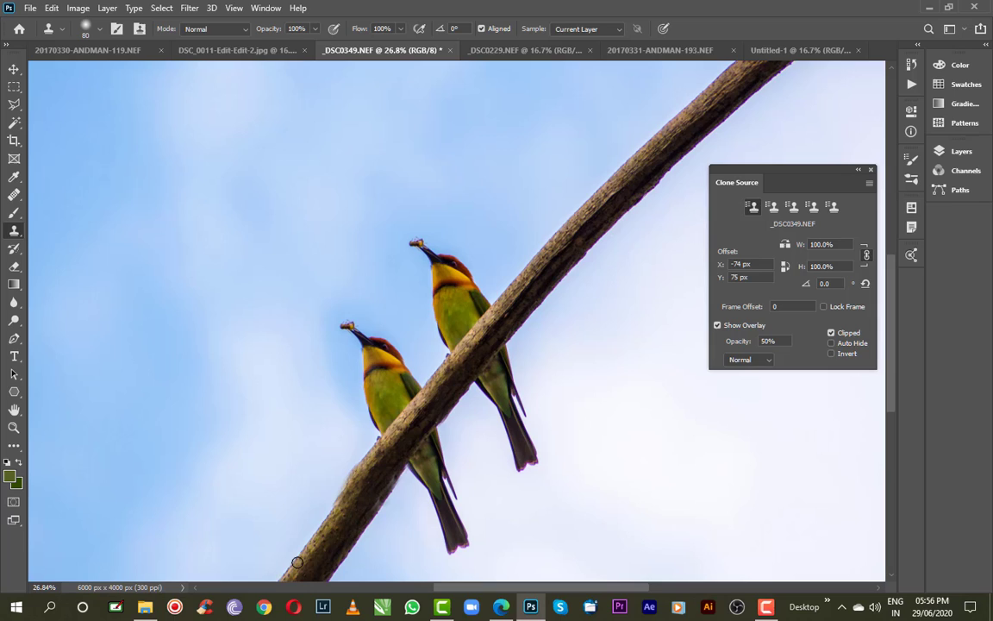
pyautogui.keyDown('alt'); pyautogui.click(316, 481); pyautogui.keyUp('alt')
pyautogui.moveTo(320, 492)
pyautogui.mouseDown()
pyautogui.moveTo(358, 456)
pyautogui.moveTo(329, 499)
pyautogui.mouseUp()
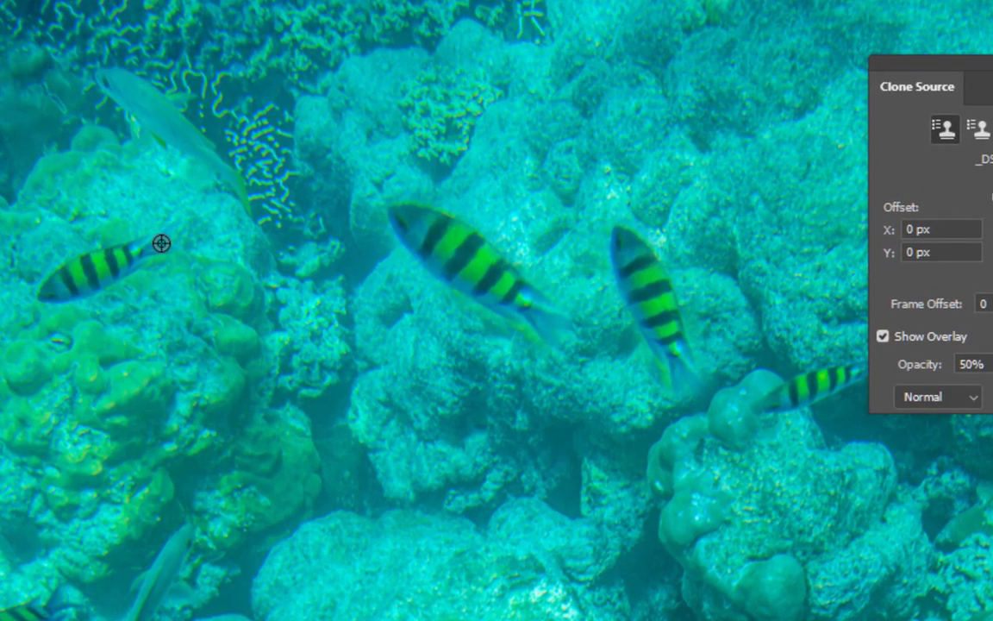
# - In 20170331-ANDMAN-193.NEF, sample the upper-left striped fish and rotate the clone source in small increments to 45.3°
pyautogui.keyDown('alt'); pyautogui.click(161, 243); pyautogui.keyUp('alt')
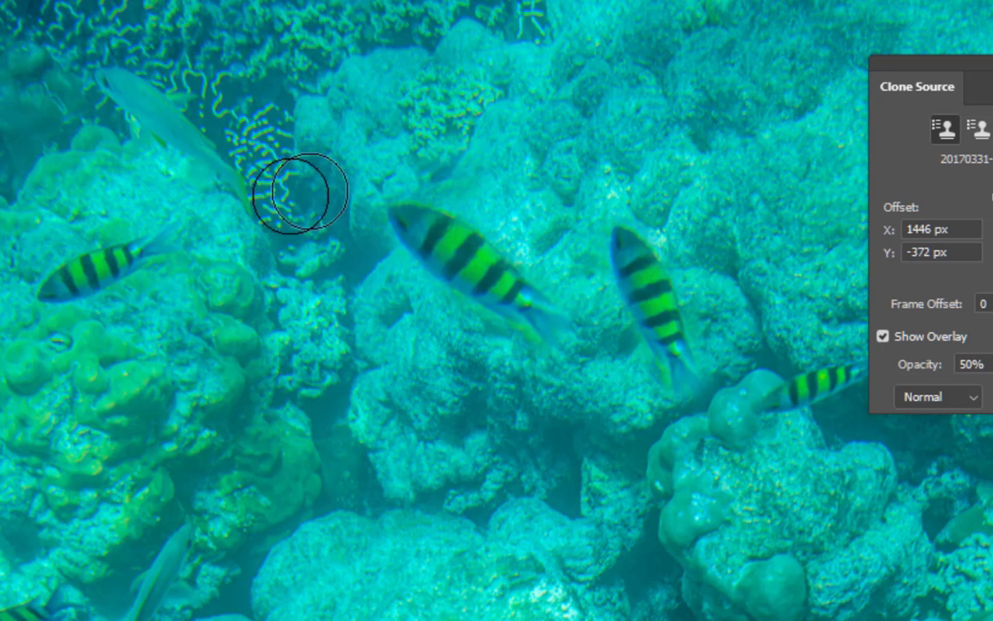
pyautogui.keyDown('alt'); pyautogui.click(41, 292); pyautogui.keyUp('alt')
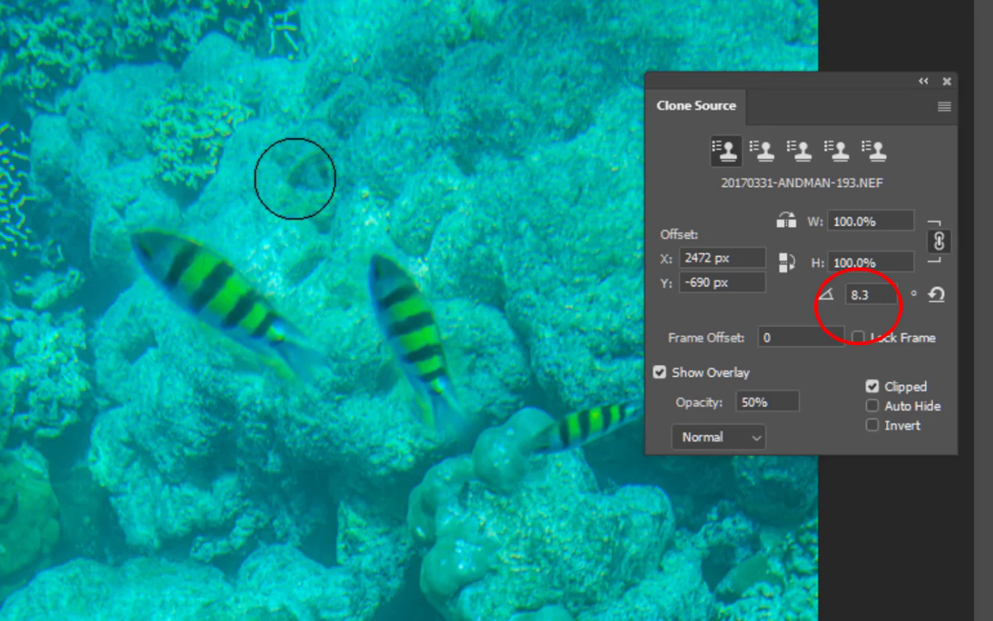
pyautogui.hotkey('alt', 'shift', '.')
pyautogui.hotkey('alt', 'shift', '.')
pyautogui.hotkey('alt', 'shift', '.')
pyautogui.hotkey('alt', 'shift', '.')
pyautogui.hotkey('alt', 'shift', '.')
pyautogui.hotkey('alt', 'shift', '.')
pyautogui.hotkey('alt', 'shift', '.')
pyautogui.hotkey('alt', 'shift', '.')
pyautogui.hotkey('alt', 'shift', '.')
pyautogui.hotkey('alt', 'shift', '.')
pyautogui.hotkey('alt', 'shift', '.')
pyautogui.hotkey('alt', 'shift', '.')
pyautogui.hotkey('alt', 'shift', '.')
pyautogui.hotkey('alt', 'shift', '.')
pyautogui.hotkey('alt', 'shift', '.')
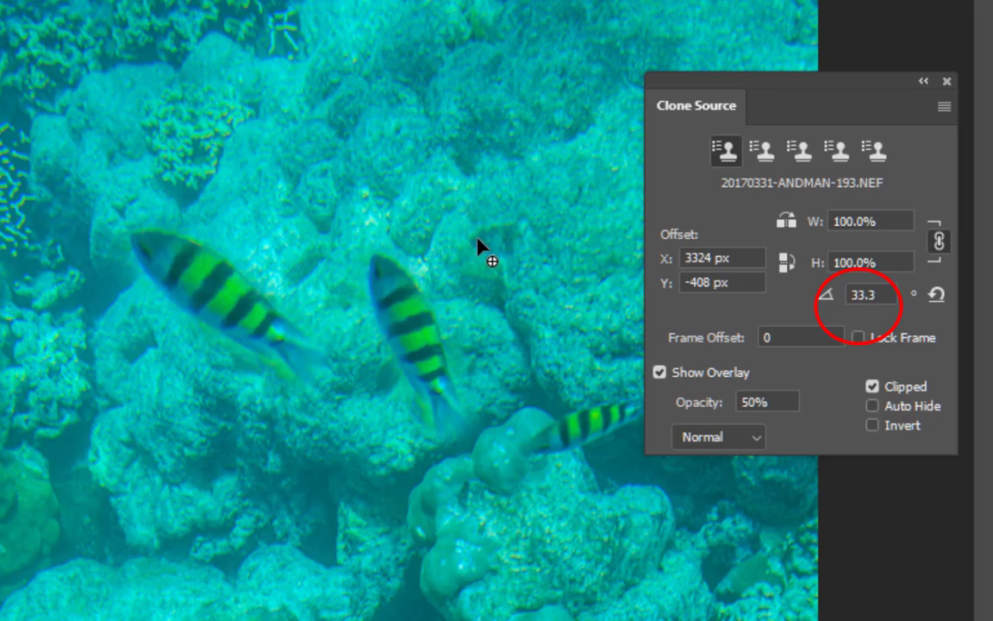
pyautogui.hotkey('alt', 'shift', '.')
pyautogui.hotkey('alt', 'shift', '.')
pyautogui.hotkey('alt', 'shift', '.')
pyautogui.hotkey('alt', 'shift', '.')
pyautogui.hotkey('alt', 'shift', '.')
pyautogui.hotkey('alt', 'shift', '.')
pyautogui.hotkey('alt', 'shift', '.')
pyautogui.hotkey('alt', 'shift', '.')
pyautogui.hotkey('alt', 'shift', '.')
pyautogui.hotkey('alt', 'shift', '.')
pyautogui.hotkey('alt', 'shift', '.')
pyautogui.hotkey('alt', 'shift', '.')
pyautogui.hotkey('alt', 'shift', '.')
pyautogui.hotkey('alt', 'shift', '.')
pyautogui.hotkey('alt', 'shift', '.')
pyautogui.hotkey('alt', 'shift', '.')
pyautogui.hotkey('alt', 'shift', '.')
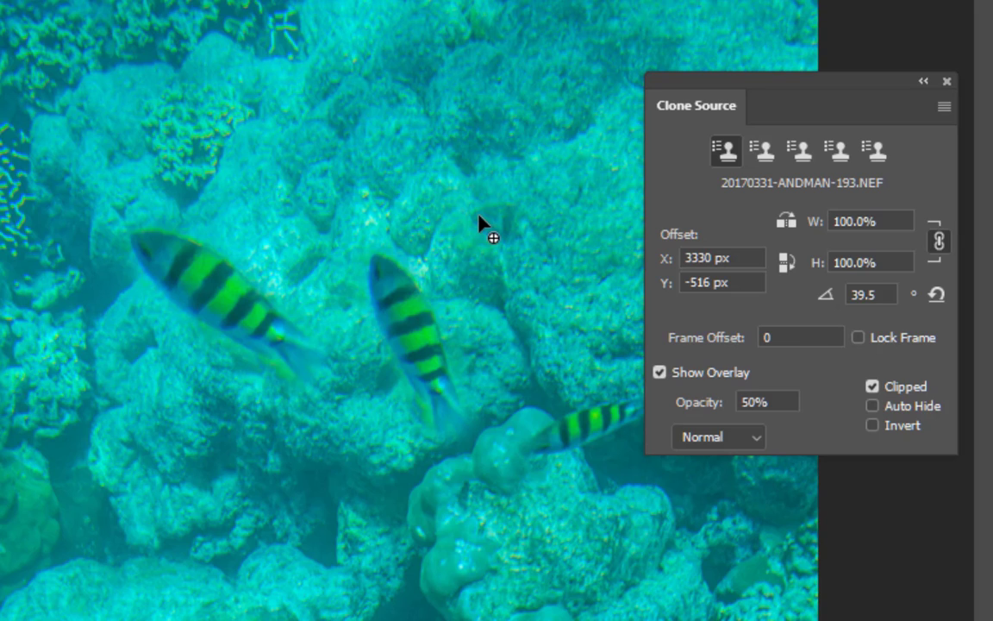
pyautogui.hotkey('alt', 'shift', '.')
pyautogui.hotkey('alt', 'shift', '.')
pyautogui.hotkey('alt', 'shift', '.')
pyautogui.hotkey('alt', 'shift', '.')
pyautogui.hotkey('alt', 'shift', '.')
pyautogui.hotkey('alt', 'shift', '.')
pyautogui.hotkey('alt', 'shift', '.')
pyautogui.hotkey('alt', 'shift', '.')
pyautogui.hotkey('alt', 'shift', '.')
pyautogui.hotkey('alt', 'shift', '.')
pyautogui.hotkey('alt', 'shift', '.')
pyautogui.hotkey('alt', 'shift', '.')
pyautogui.hotkey('alt', 'shift', '.')
pyautogui.hotkey('alt', 'shift', '.')
pyautogui.hotkey('alt', 'shift', '.')
pyautogui.keyDown('alt'); pyautogui.click(479, 222); pyautogui.keyUp('alt')
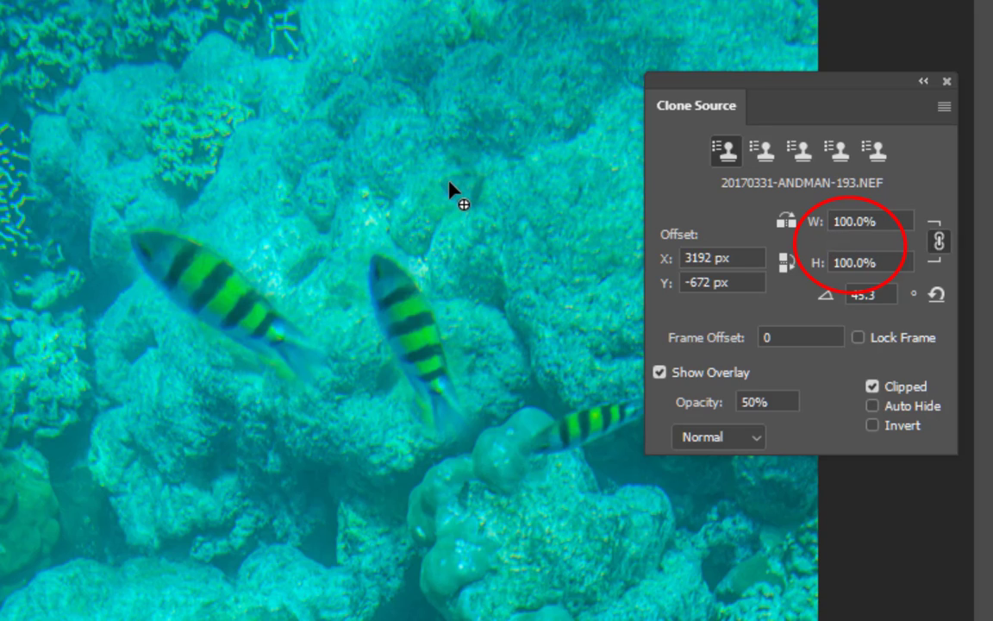
# - Scale the clone source in small increments, enlarging, reducing and enlarging it again until width and height are 131.5%
pyautogui.hotkey('alt', 'shift', ']')
pyautogui.hotkey('alt', 'shift', ']')
pyautogui.hotkey('alt', 'shift', ']')
pyautogui.hotkey('alt', 'shift', ']')
pyautogui.hotkey('alt', 'shift', ']')
pyautogui.hotkey('alt', 'shift', ']')
pyautogui.hotkey('alt', 'shift', ']')
pyautogui.hotkey('alt', 'shift', ']')
pyautogui.hotkey('alt', 'shift', ']')
pyautogui.hotkey('alt', 'shift', ']')
pyautogui.hotkey('alt', 'shift', ']')
pyautogui.hotkey('alt', 'shift', ']')
pyautogui.hotkey('alt', 'shift', ']')
pyautogui.hotkey('alt', 'shift', ']')
pyautogui.hotkey('alt', 'shift', ']')
pyautogui.hotkey('alt', 'shift', ']')
pyautogui.hotkey('alt', 'shift', ']')
pyautogui.hotkey('alt', 'shift', ']')
pyautogui.hotkey('alt', 'shift', ']')
pyautogui.hotkey('alt', 'shift', ']')
pyautogui.hotkey('alt', 'shift', ']')
pyautogui.hotkey('alt', 'shift', ']')
pyautogui.hotkey('alt', 'shift', ']')
pyautogui.hotkey('alt', 'shift', ']')
pyautogui.hotkey('alt', 'shift', ']')
pyautogui.hotkey('alt', 'shift', ']')
pyautogui.hotkey('alt', 'shift', ']')
pyautogui.hotkey('alt', 'shift', ']')
pyautogui.hotkey('alt', 'shift', ']')
pyautogui.hotkey('alt', 'shift', ']')
pyautogui.hotkey('alt', 'shift', ']')
pyautogui.hotkey('alt', 'shift', ']')
pyautogui.hotkey('alt', 'shift', ']')
pyautogui.hotkey('alt', 'shift', ']')
pyautogui.hotkey('alt', 'shift', ']')
pyautogui.hotkey('alt', 'shift', ']')
pyautogui.hotkey('alt', 'shift', ']')
pyautogui.hotkey('alt', 'shift', ']')
pyautogui.hotkey('alt', 'shift', ']')
pyautogui.hotkey('alt', 'shift', ']')
pyautogui.hotkey('alt', 'shift', ']')
pyautogui.hotkey('alt', 'shift', ']')
pyautogui.hotkey('alt', 'shift', ']')
pyautogui.hotkey('alt', 'shift', ']')
pyautogui.hotkey('alt', 'shift', ']')
pyautogui.hotkey('alt', 'shift', ']')
pyautogui.hotkey('alt', 'shift', ']')
pyautogui.hotkey('alt', 'shift', ']')
pyautogui.hotkey('alt', 'shift', ']')
pyautogui.hotkey('alt', 'shift', ']')
pyautogui.hotkey('alt', 'shift', '[')
pyautogui.hotkey('alt', 'shift', '[')
pyautogui.hotkey('alt', 'shift', '[')
pyautogui.hotkey('alt', 'shift', '[')
pyautogui.hotkey('alt', 'shift', '[')
pyautogui.hotkey('alt', 'shift', '[')
pyautogui.hotkey('alt', 'shift', '[')
pyautogui.hotkey('alt', 'shift', '[')
pyautogui.hotkey('alt', 'shift', '[')
pyautogui.hotkey('alt', 'shift', '[')
pyautogui.hotkey('alt', 'shift', '[')
pyautogui.hotkey('alt', 'shift', '[')
pyautogui.hotkey('alt', 'shift', '[')
pyautogui.hotkey('alt', 'shift', '[')
pyautogui.hotkey('alt', 'shift', '[')
pyautogui.hotkey('alt', 'shift', '[')
pyautogui.hotkey('alt', 'shift', '[')
pyautogui.hotkey('alt', 'shift', '[')
pyautogui.hotkey('alt', 'shift', '[')
pyautogui.hotkey('alt', 'shift', '[')
pyautogui.hotkey('alt', 'shift', ']')
pyautogui.hotkey('alt', 'shift', ']')
pyautogui.hotkey('alt', 'shift', ']')
pyautogui.hotkey('alt', 'shift', ']')
pyautogui.hotkey('alt', 'shift', ']')
pyautogui.hotkey('alt', 'shift', ']')
pyautogui.hotkey('alt', 'shift', ']')
pyautogui.hotkey('alt', 'shift', ']')
pyautogui.hotkey('alt', 'shift', ']')
pyautogui.hotkey('alt', 'shift', ']')
pyautogui.hotkey('alt', 'shift', ']')
pyautogui.hotkey('alt', 'shift', ']')
pyautogui.hotkey('alt', 'shift', ']')
pyautogui.hotkey('alt', 'shift', ']')
pyautogui.hotkey('alt', 'shift', ']')
pyautogui.hotkey('alt', 'shift', ']')
pyautogui.hotkey('alt', 'shift', ']')
pyautogui.hotkey('alt', 'shift', ']')
pyautogui.hotkey('alt', 'shift', ']')
pyautogui.hotkey('alt', 'shift', ']')
pyautogui.hotkey('alt', 'shift', ']')
pyautogui.hotkey('alt', 'shift', ']')
pyautogui.hotkey('alt', 'shift', ']')
pyautogui.hotkey('alt', 'shift', ']')
pyautogui.hotkey('alt', 'shift', ']')
pyautogui.hotkey('alt', 'shift', ']')
pyautogui.hotkey('alt', 'shift', ']')
pyautogui.hotkey('alt', 'shift', ']')
pyautogui.hotkey('alt', 'shift', ']')
pyautogui.hotkey('alt', 'shift', ']')
# - Nudge the clone source offset to X 3132 px and Y -678 px, and paint the rotated, enlarged fish above the two striped fish
pyautogui.hotkey('alt', 'shift', 'Down')
pyautogui.hotkey('alt', 'shift', 'Down')
pyautogui.hotkey('alt', 'shift', 'Down')
pyautogui.hotkey('alt', 'shift', 'Down')
pyautogui.hotkey('alt', 'shift', 'Down')
pyautogui.hotkey('alt', 'shift', 'Down')
pyautogui.hotkey('alt', 'shift', 'Down')
pyautogui.hotkey('alt', 'shift', 'Down')
pyautogui.hotkey('alt', 'shift', 'Down')
pyautogui.hotkey('alt', 'shift', 'Down')
pyautogui.hotkey('alt', 'shift', 'Down')
pyautogui.hotkey('alt', 'shift', 'Down')
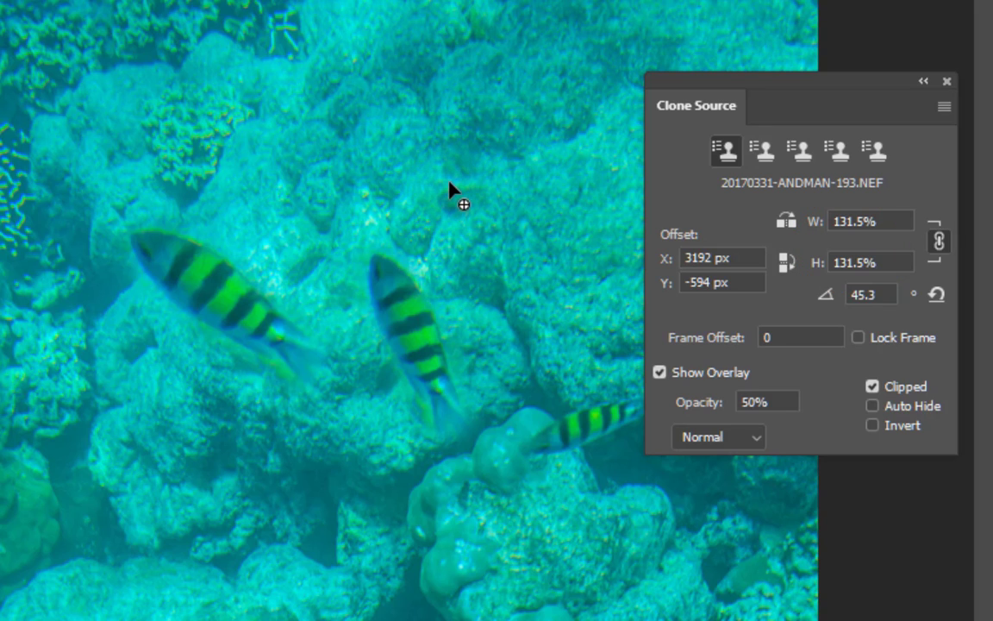
pyautogui.hotkey('alt', 'shift', 'Up')
pyautogui.hotkey('alt', 'shift', 'Up')
pyautogui.hotkey('alt', 'shift', 'Up')
pyautogui.hotkey('alt', 'shift', 'Up')
pyautogui.hotkey('alt', 'shift', 'Up')
pyautogui.hotkey('alt', 'shift', 'Up')
pyautogui.hotkey('alt', 'shift', 'Up')
pyautogui.hotkey('alt', 'shift', 'Up')
pyautogui.hotkey('alt', 'shift', 'Up')
pyautogui.hotkey('alt', 'shift', 'Up')
pyautogui.hotkey('alt', 'shift', 'Up')
pyautogui.hotkey('alt', 'shift', 'Up')
pyautogui.hotkey('alt', 'shift', 'Up')
pyautogui.hotkey('alt', 'shift', 'Up')
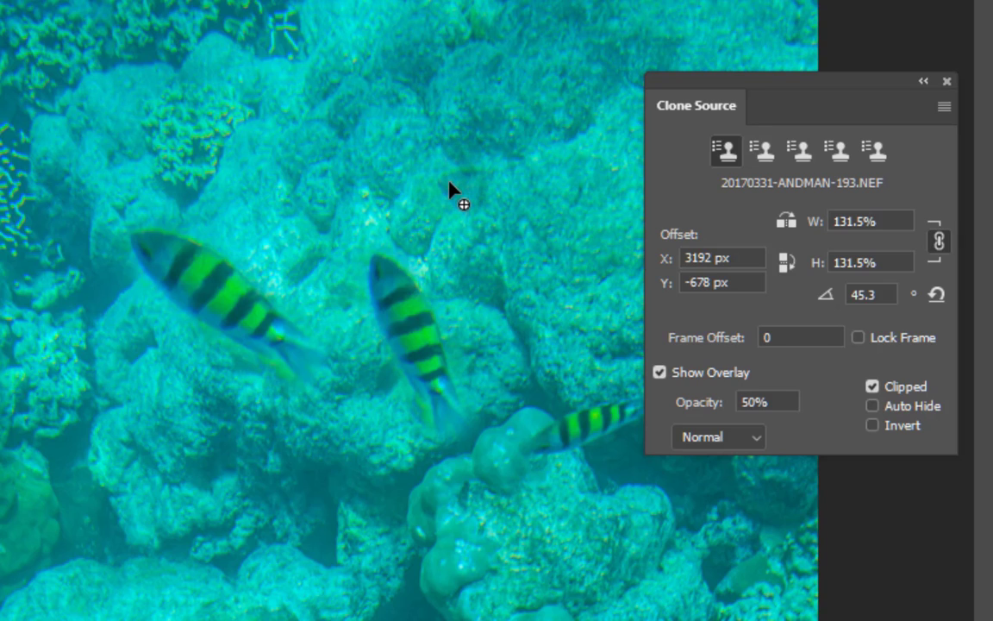
pyautogui.hotkey('alt', 'shift', 'Left')
pyautogui.hotkey('alt', 'shift', 'Left')
pyautogui.hotkey('alt', 'shift', 'Left')
pyautogui.hotkey('alt', 'shift', 'Left')
pyautogui.hotkey('alt', 'shift', 'Left')
pyautogui.hotkey('alt', 'shift', 'Left')
pyautogui.hotkey('alt', 'shift', 'Left')
pyautogui.hotkey('alt', 'shift', 'Left')
pyautogui.hotkey('alt', 'shift', 'Left')
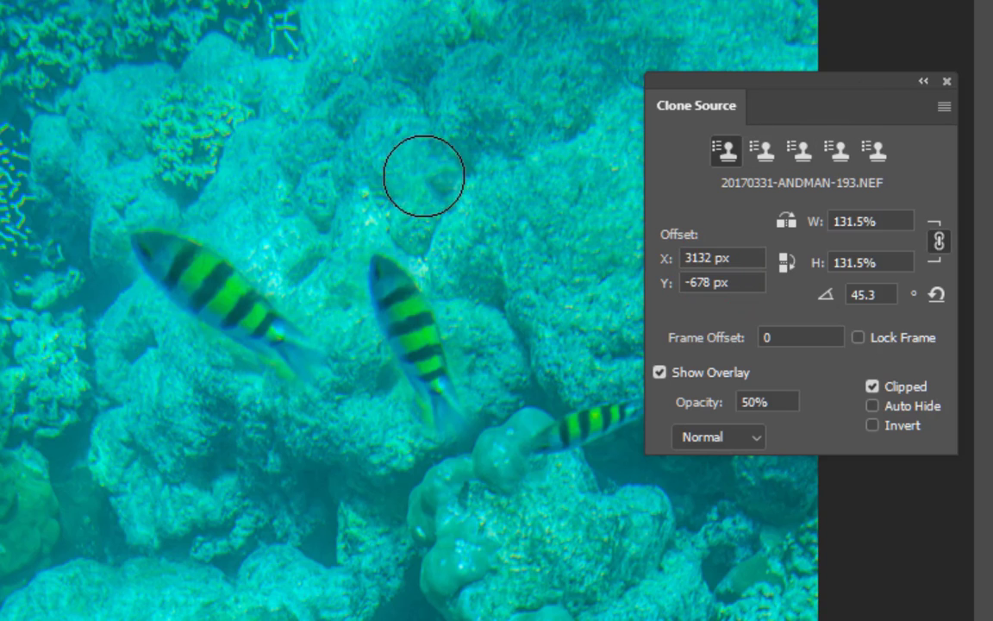
pyautogui.moveTo(458, 189)
pyautogui.mouseDown()
pyautogui.moveTo(548, 219)
pyautogui.moveTo(608, 258)
pyautogui.mouseUp()
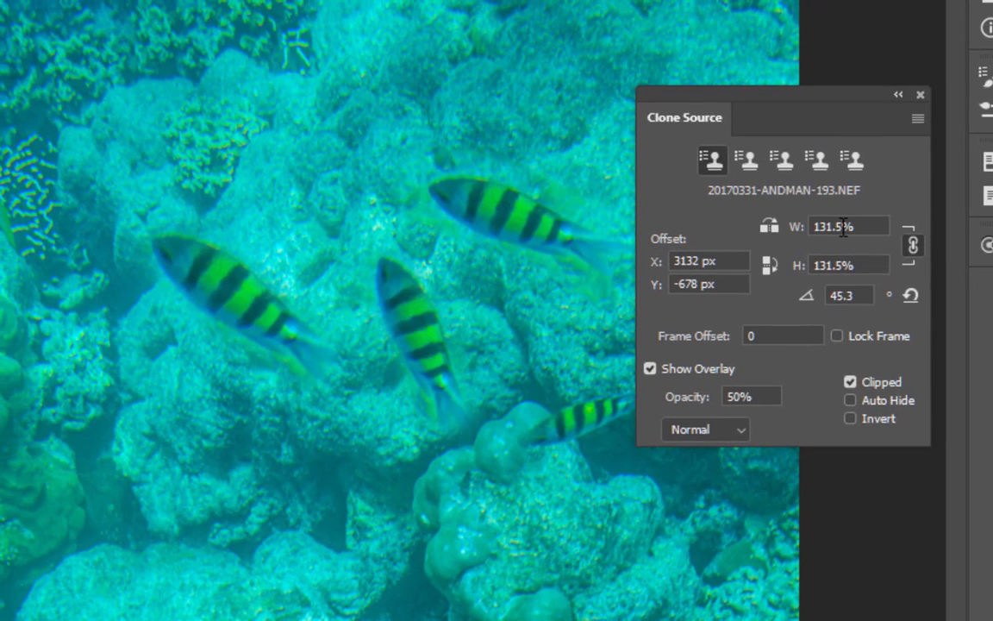
# - Reset the clone source transform and collapse the Clone Source settings to an icon
pyautogui.click(918, 121)
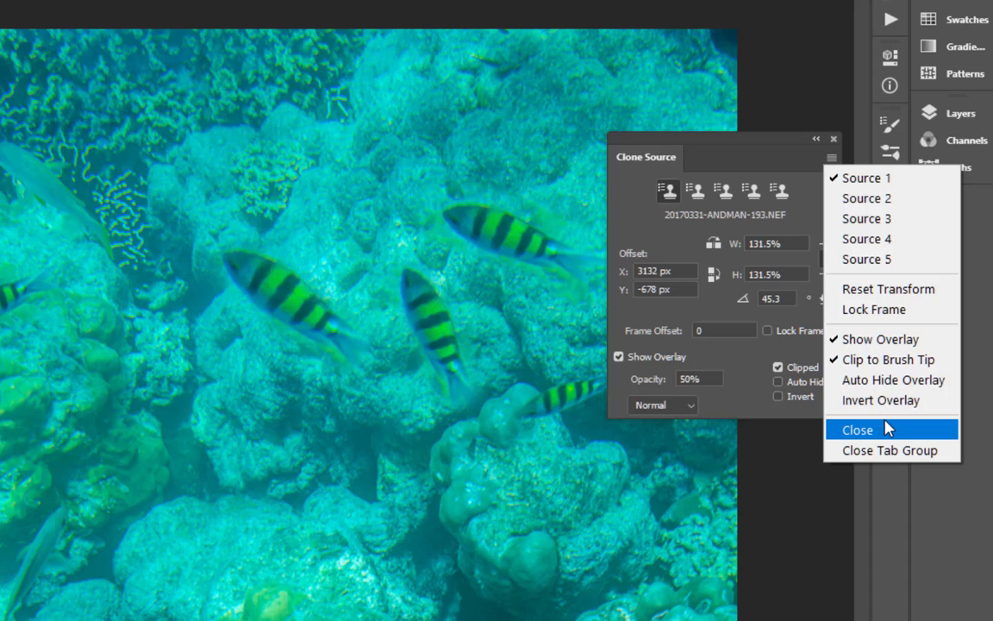
pyautogui.click(888, 286)
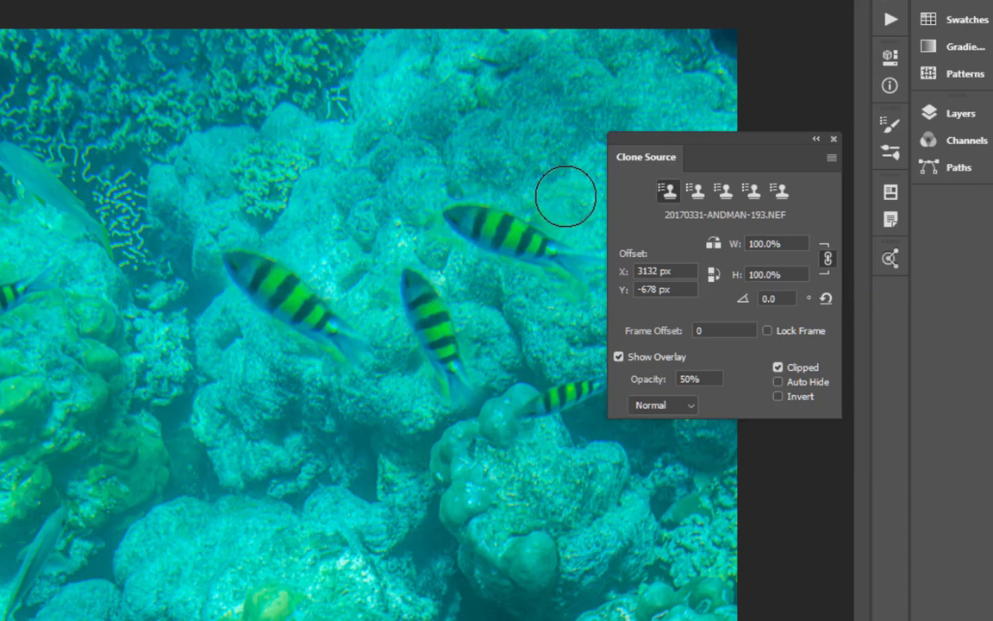
pyautogui.click(816, 139)
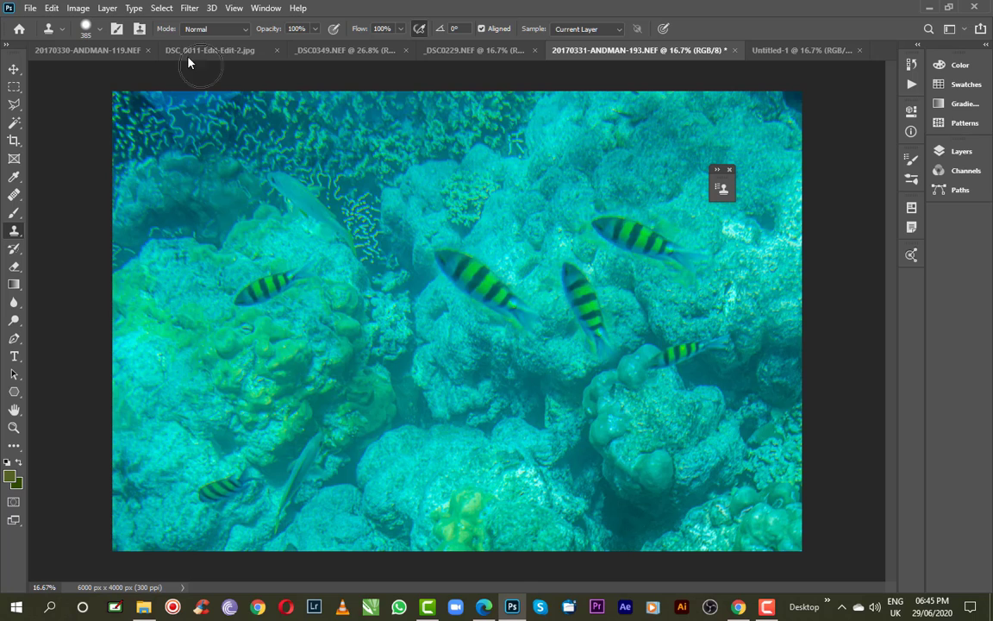
# - Look through the open documents, ending on Untitled-1, and set its status information to Scratch Sizes
pyautogui.click(100, 52)
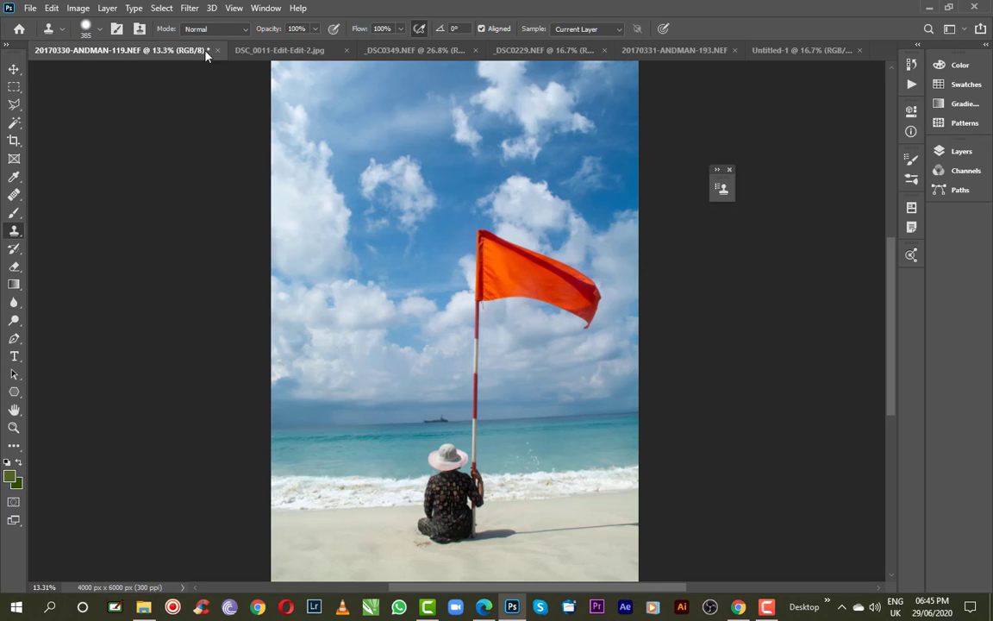
pyautogui.click(259, 50)
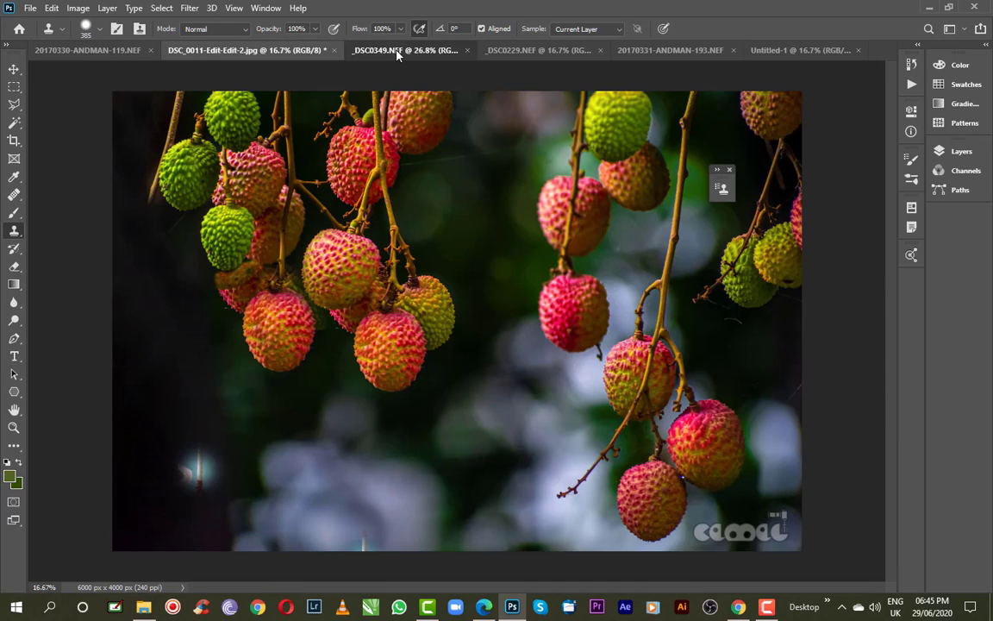
pyautogui.click(397, 53)
pyautogui.click(515, 51)
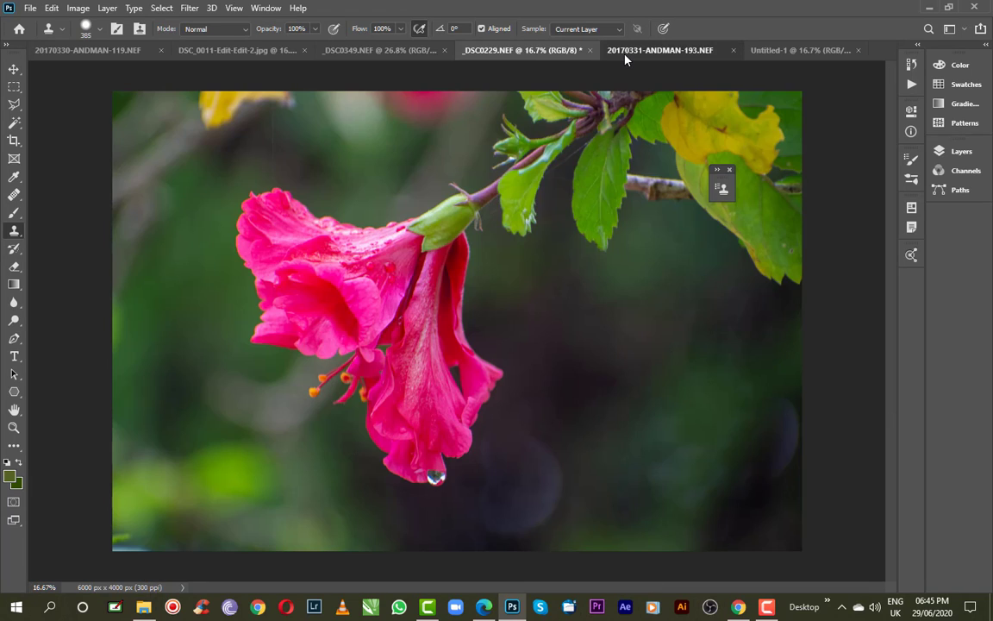
pyautogui.click(626, 54)
pyautogui.click(783, 50)
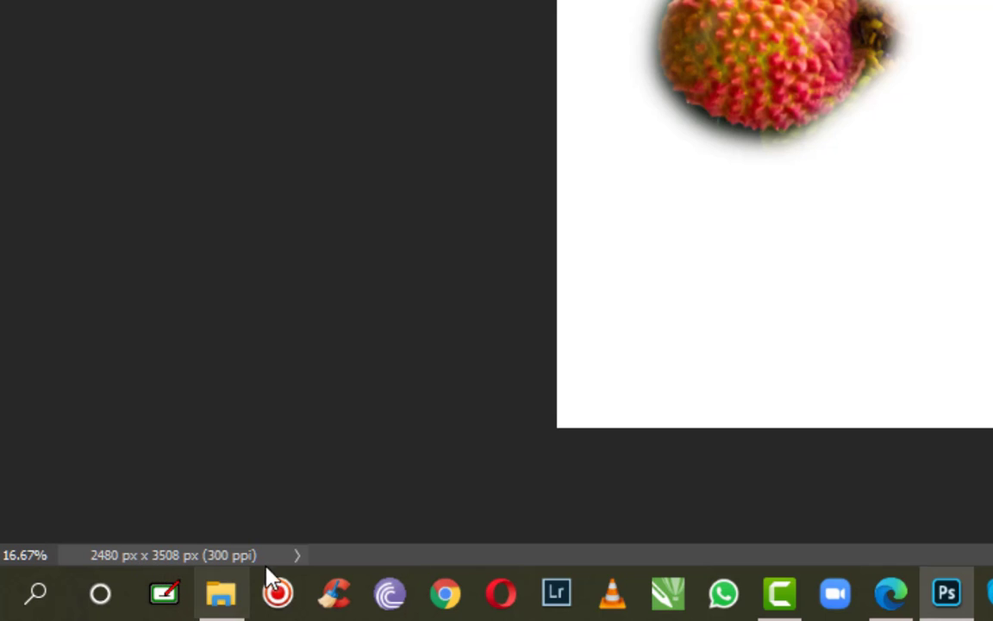
pyautogui.click(298, 559)
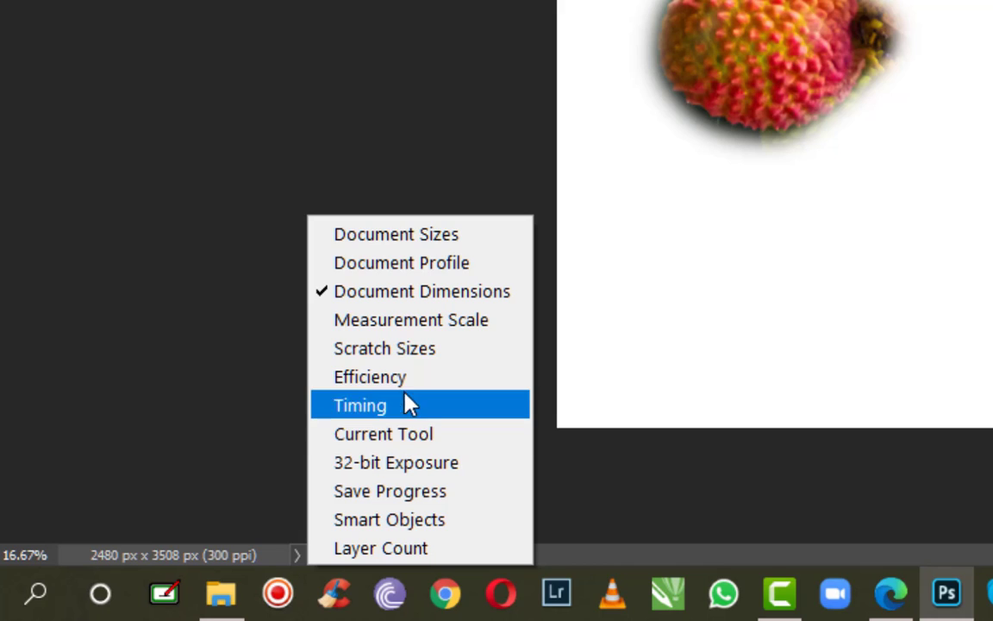
pyautogui.click(407, 360)
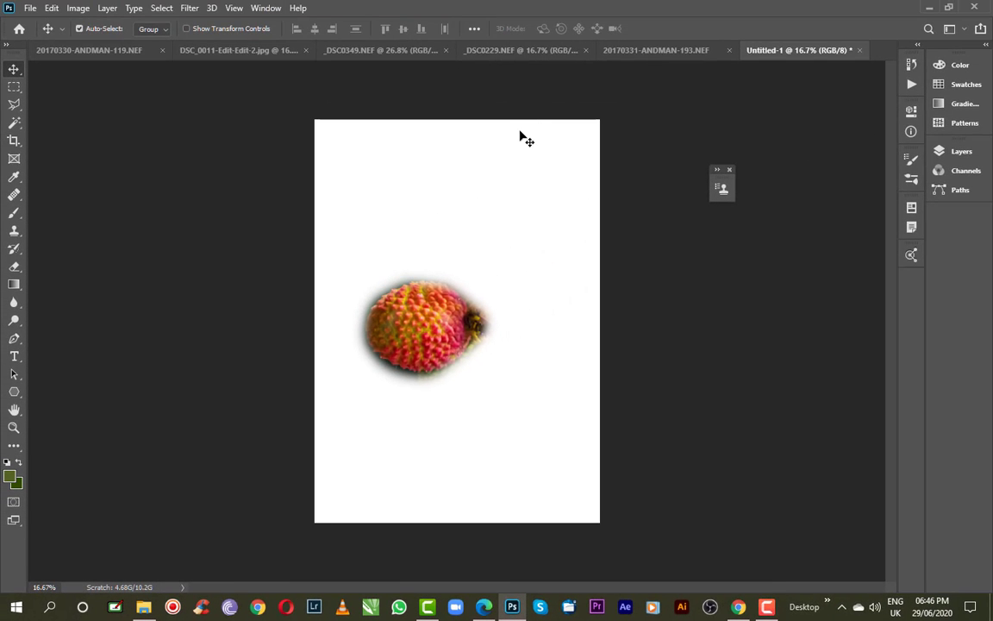
# - Review the other open documents and set the status information of 20170331-ANDMAN-193.NEF to Scratch Sizes
pyautogui.click(271, 52)
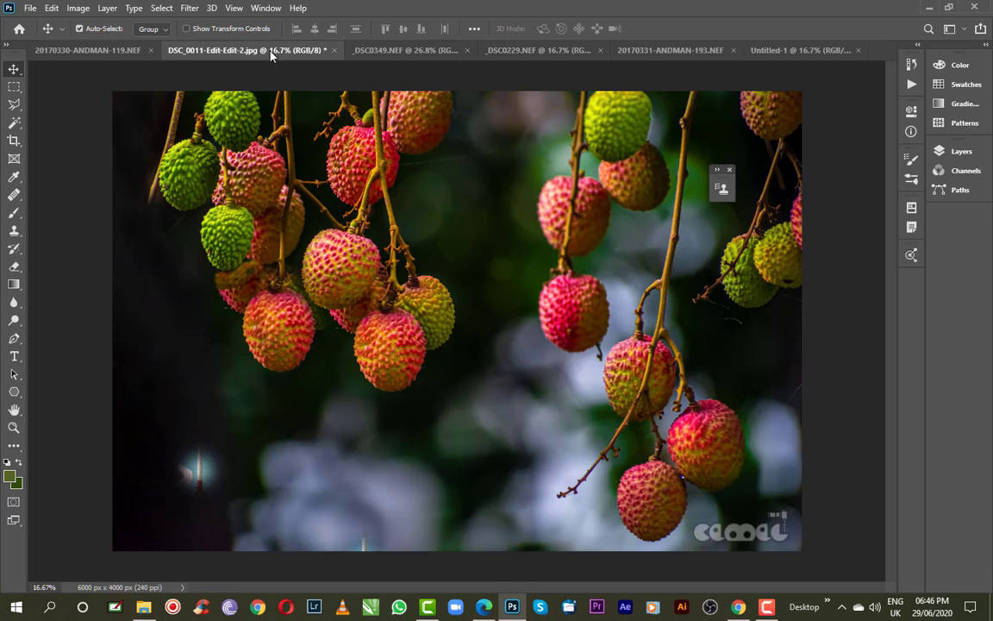
pyautogui.click(394, 50)
pyautogui.click(525, 50)
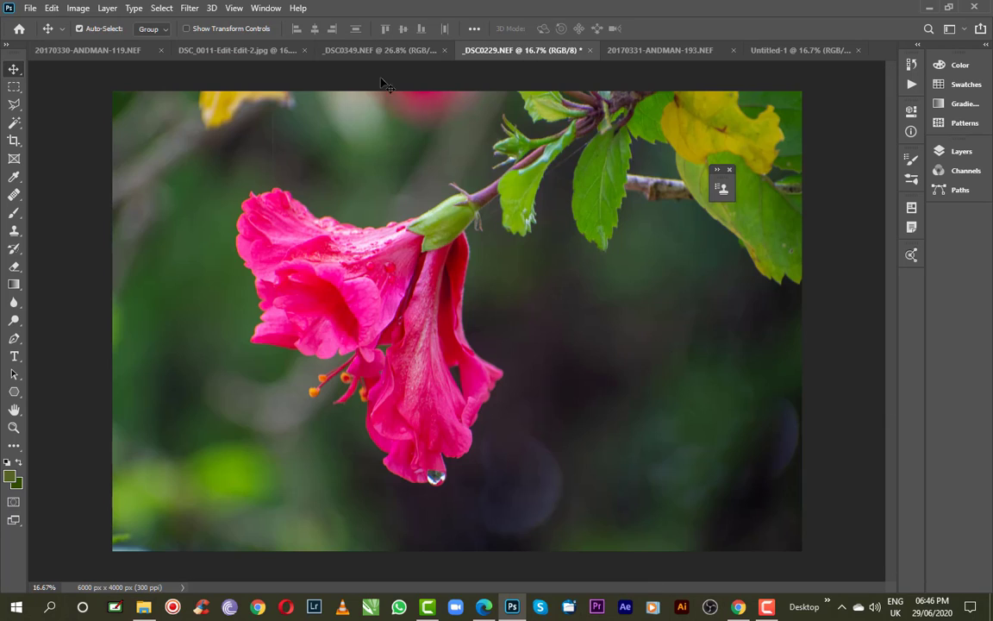
pyautogui.click(125, 49)
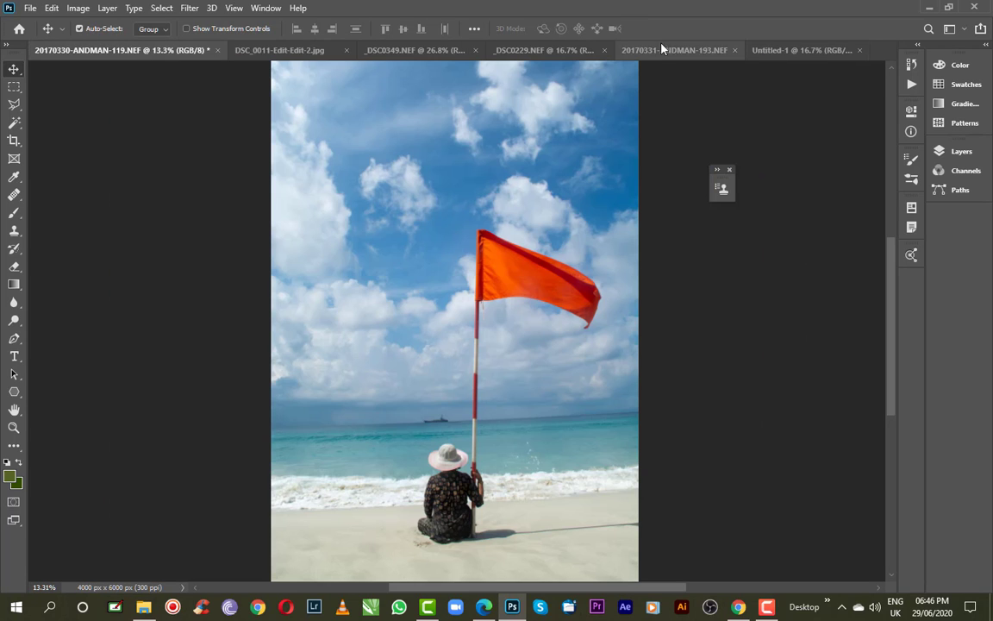
pyautogui.click(657, 52)
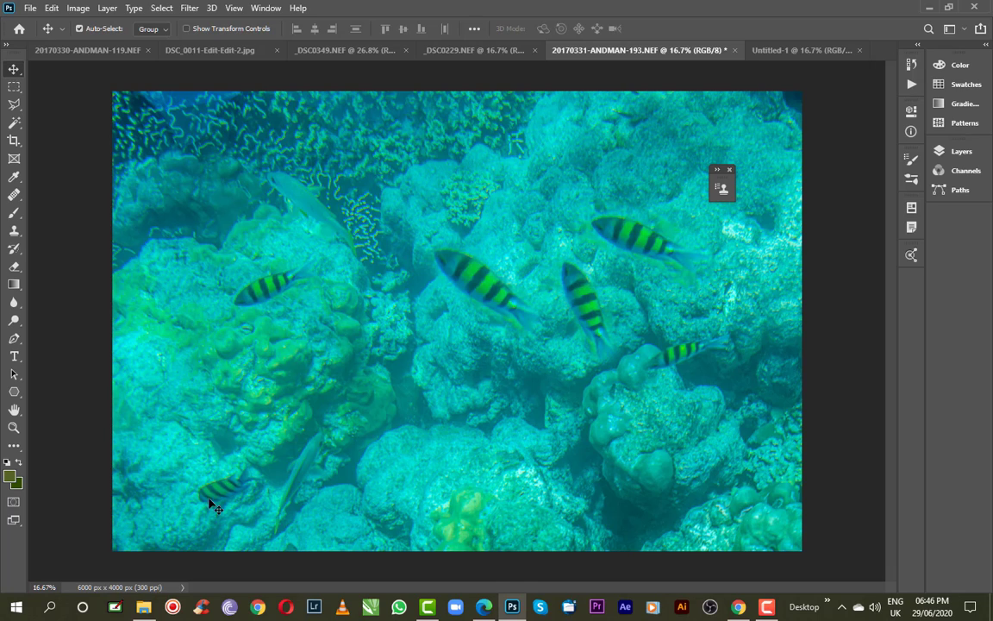
pyautogui.click(182, 588)
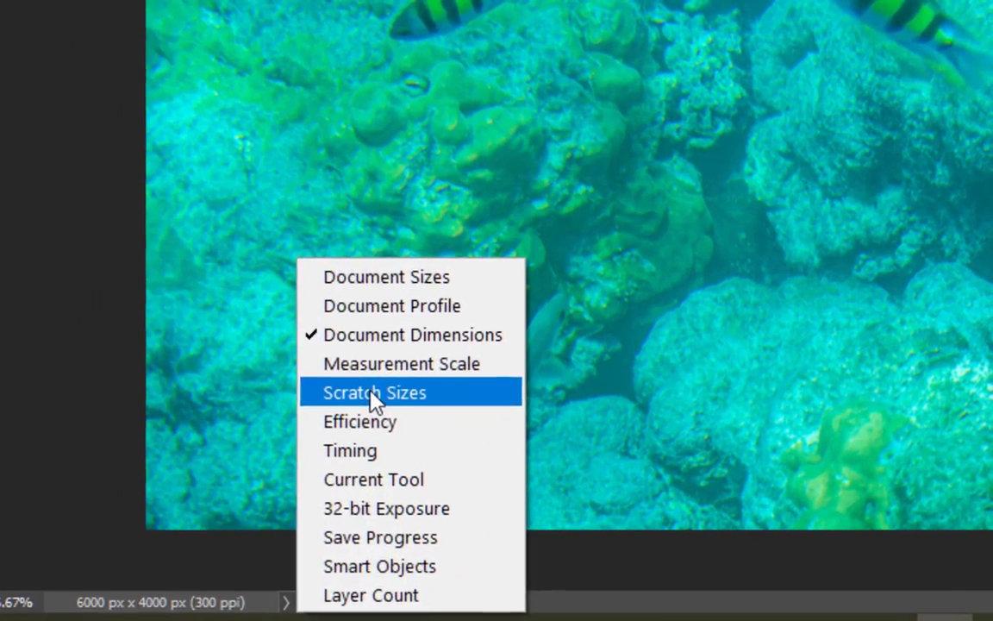
pyautogui.click(226, 485)
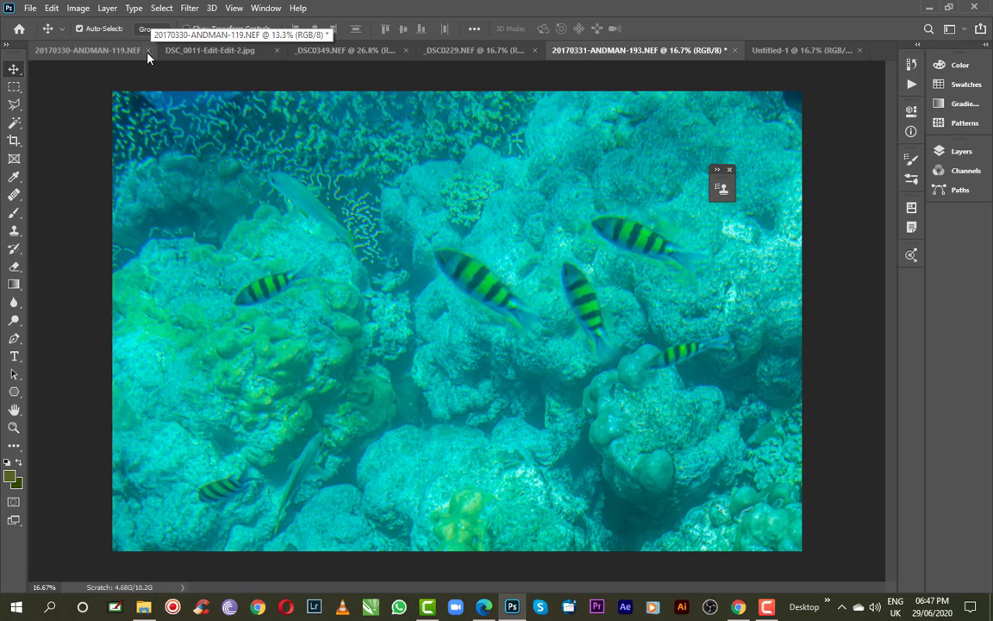
# - Close 20170330-ANDMAN-119.NEF, DSC_0011-Edit-Edit-2.jpg and _DSC0349.NEF without saving their changes
pyautogui.click(147, 51)
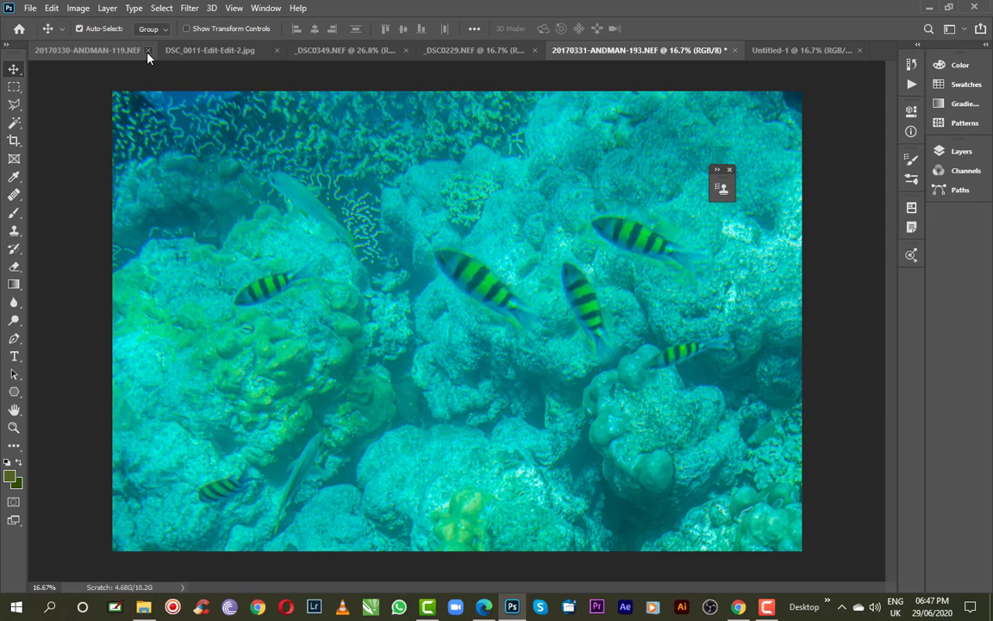
pyautogui.click(489, 231)
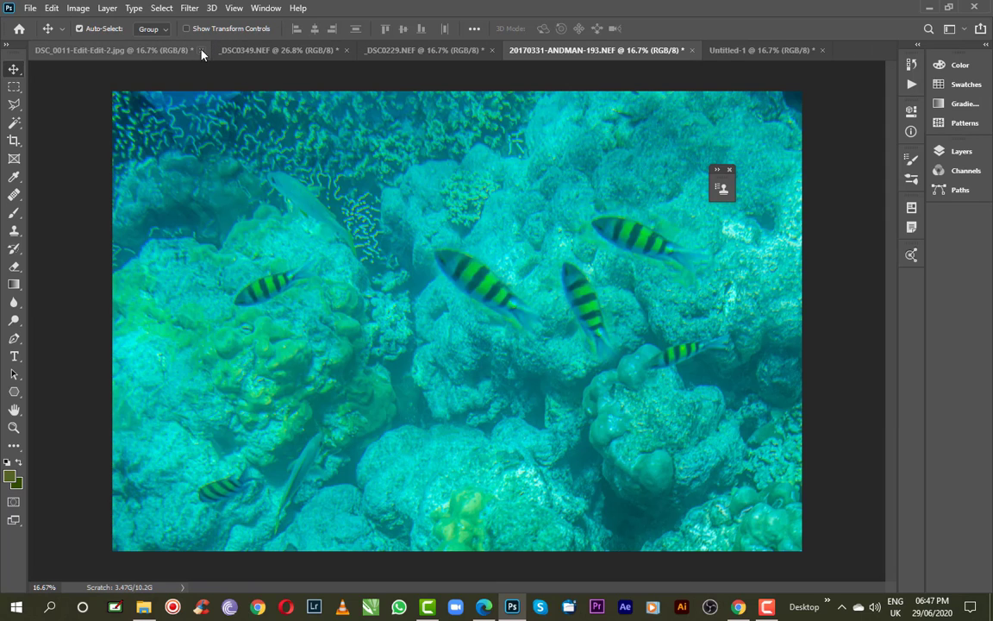
pyautogui.click(200, 50)
pyautogui.click(488, 229)
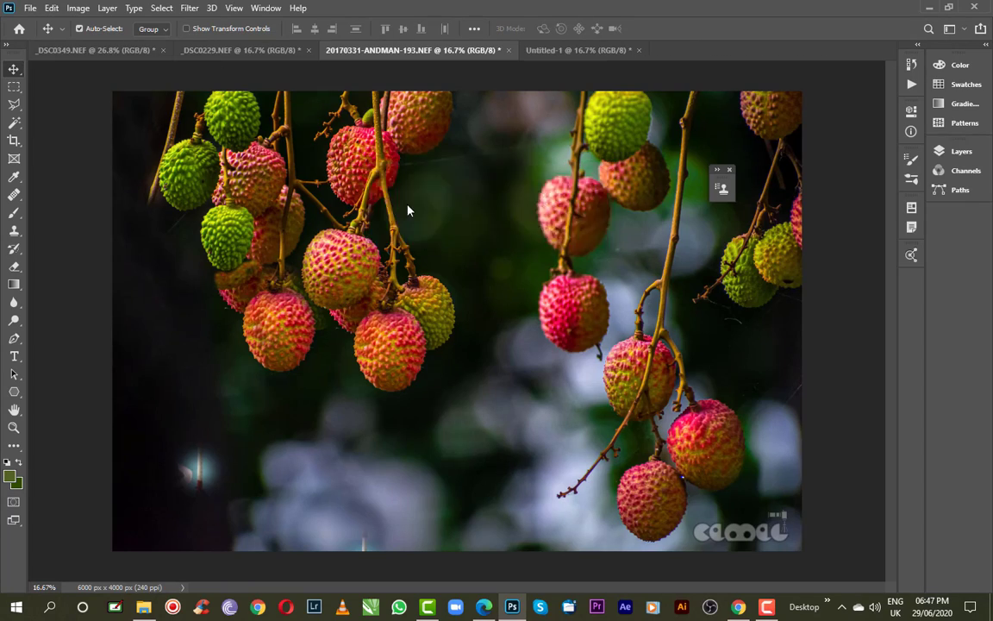
pyautogui.click(164, 50)
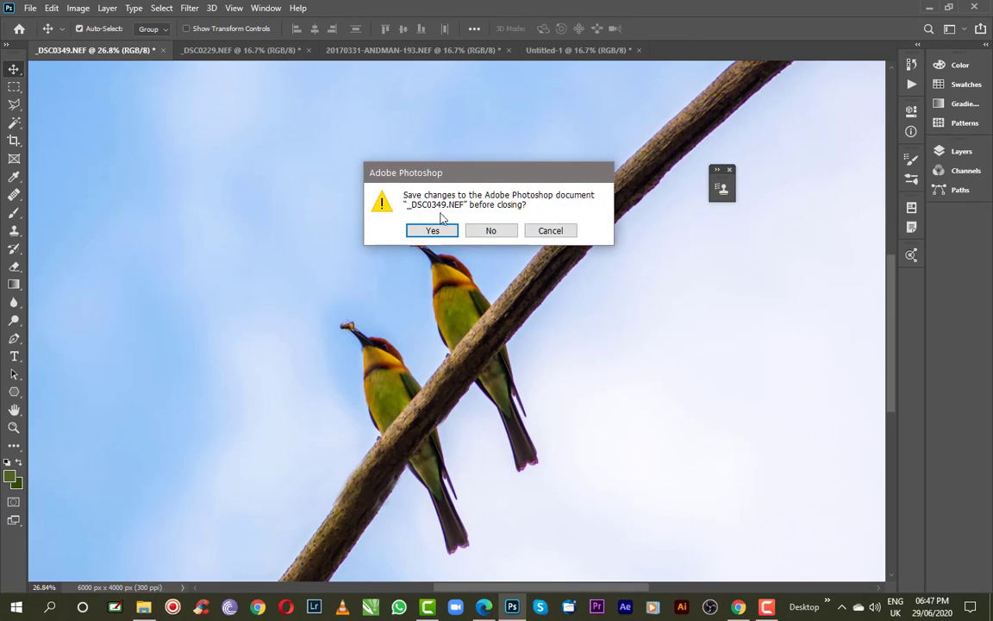
pyautogui.click(487, 229)
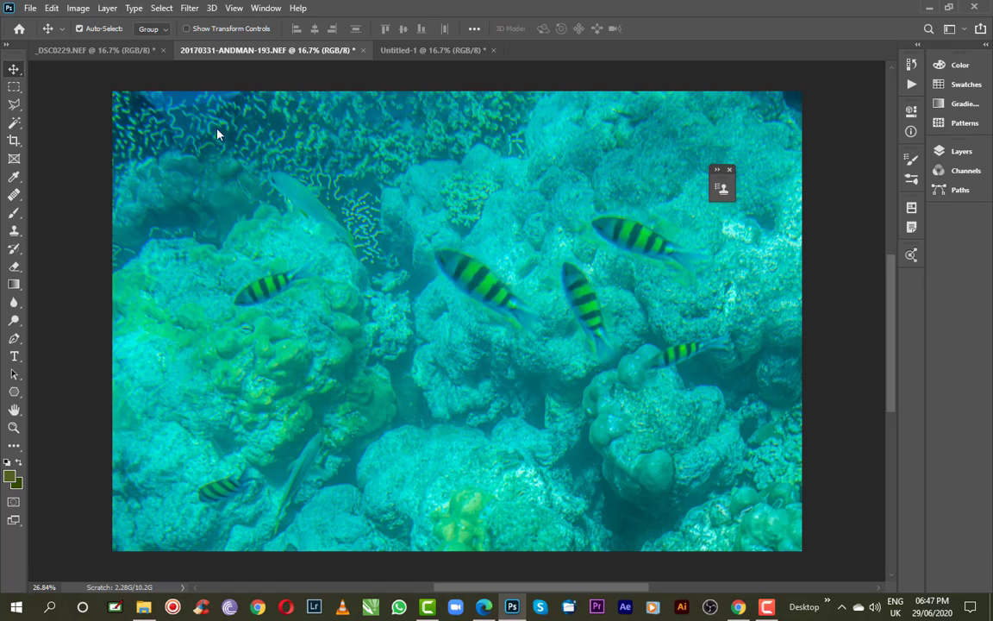
# - Close _DSC0229.NEF and Untitled-1 without saving their changes
pyautogui.click(161, 50)
pyautogui.click(495, 236)
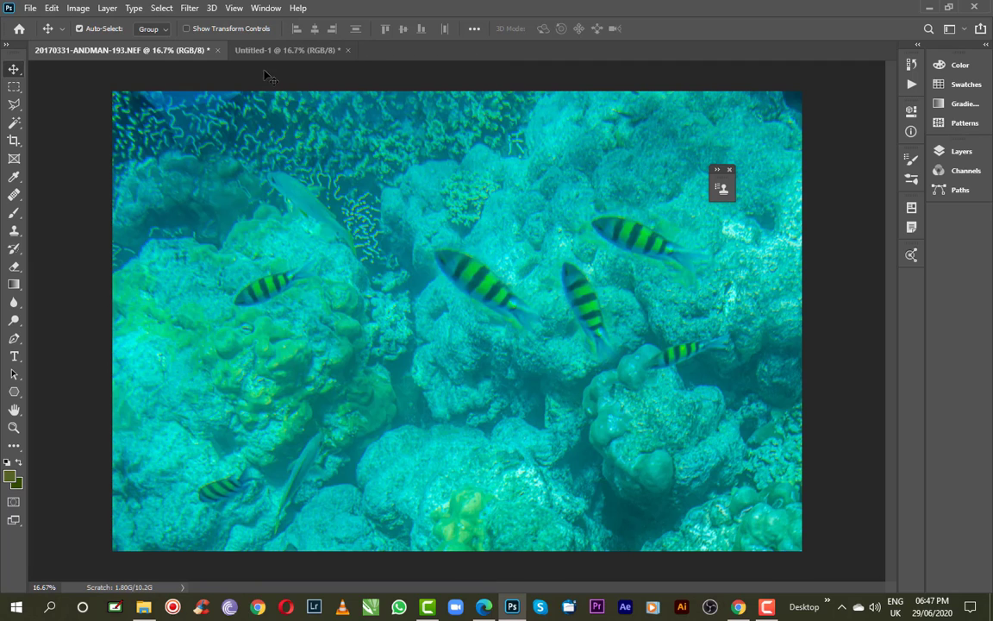
pyautogui.click(325, 52)
pyautogui.click(349, 51)
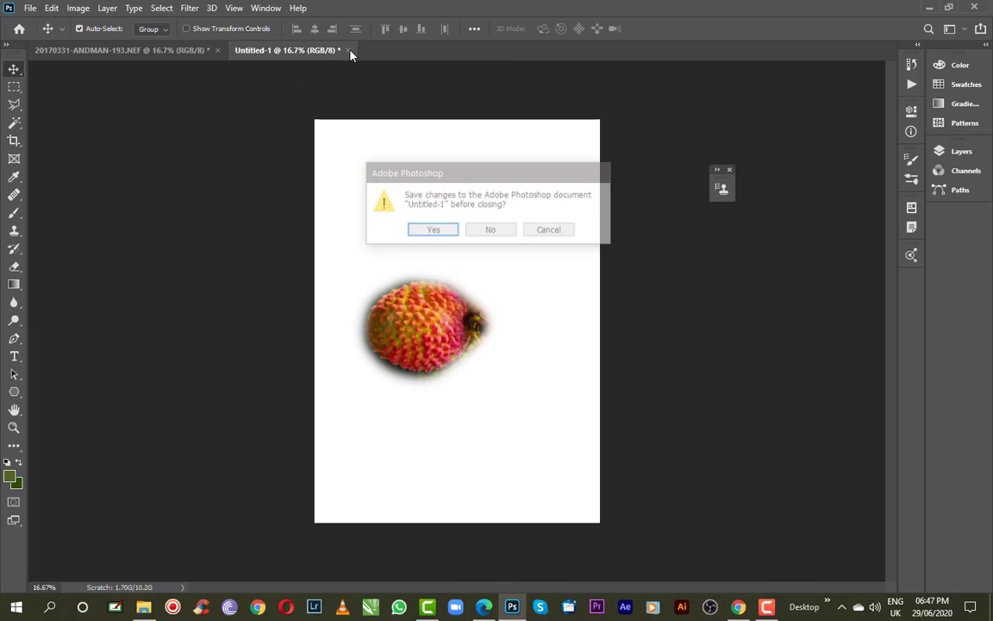
pyautogui.click(492, 234)
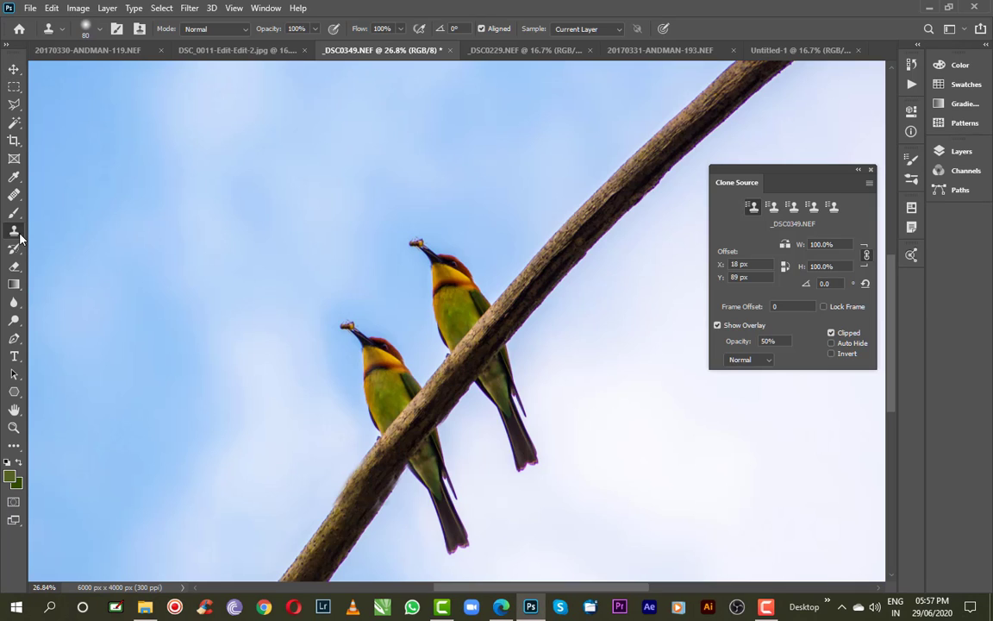
pyautogui.rightClick(16, 231)
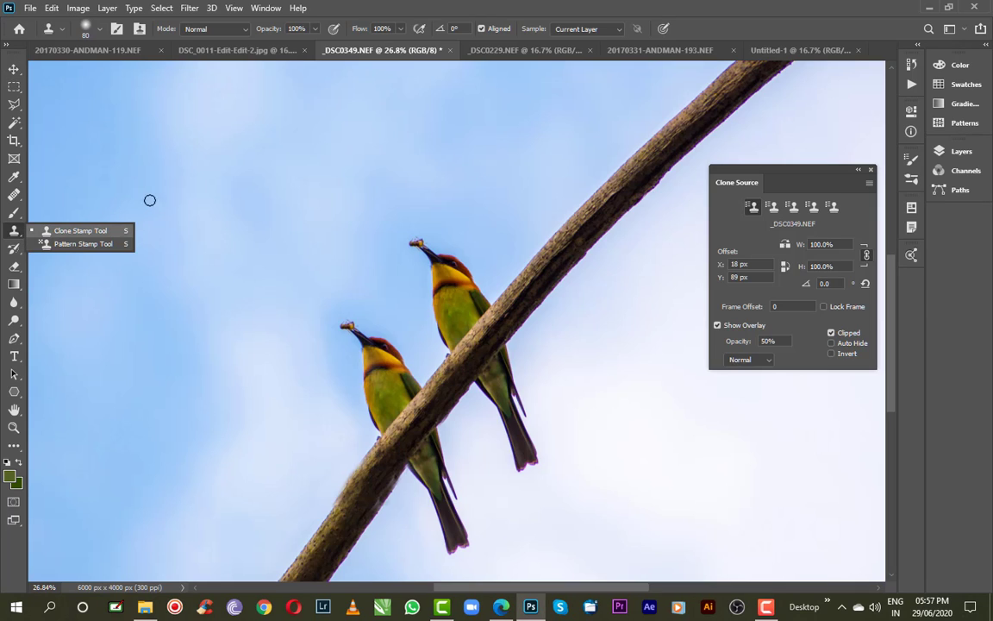
pyautogui.click(690, 7)
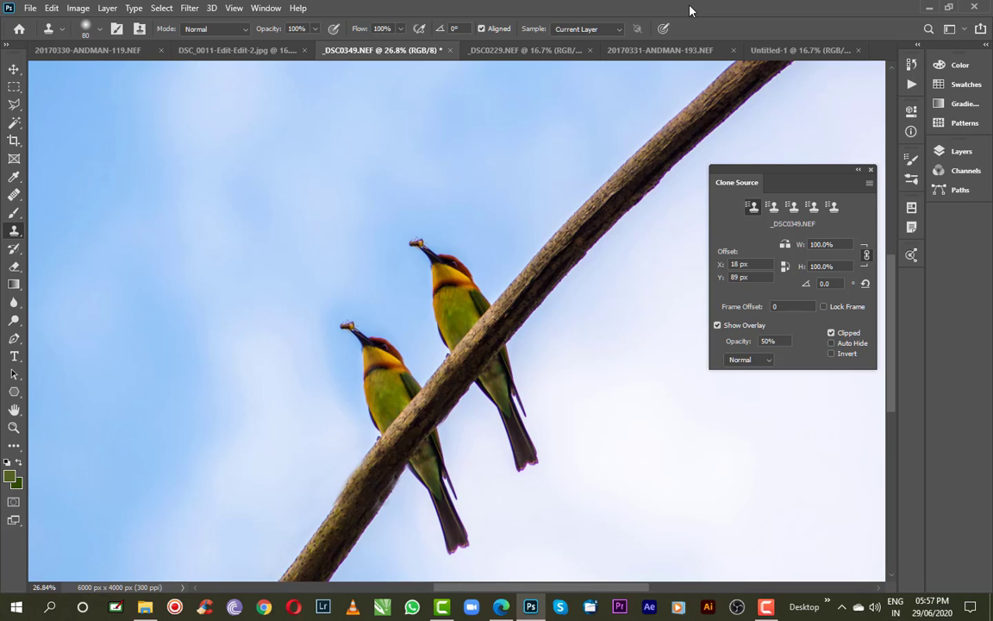
pyautogui.click(773, 605)
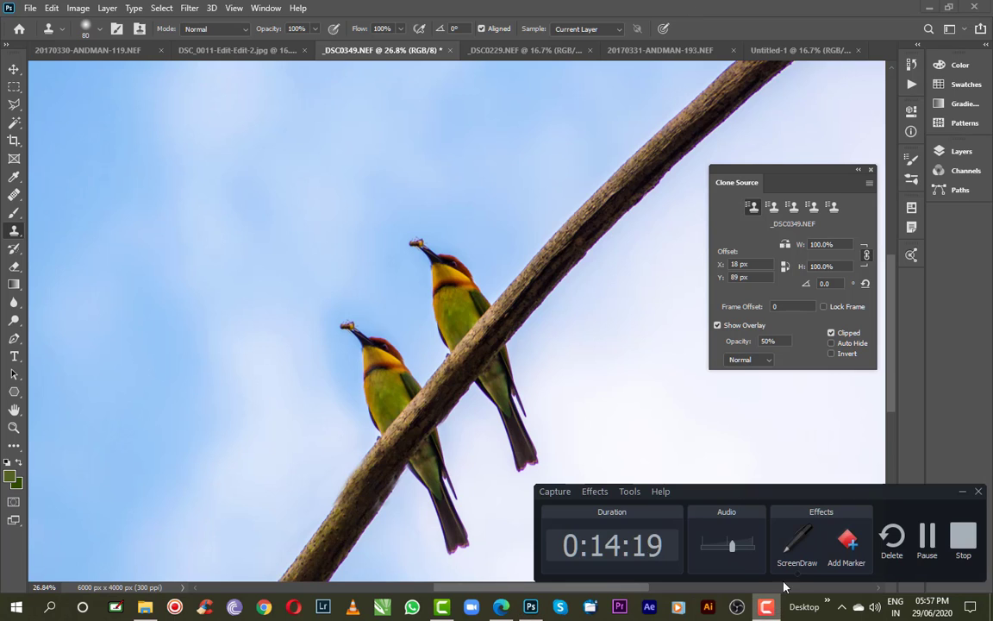